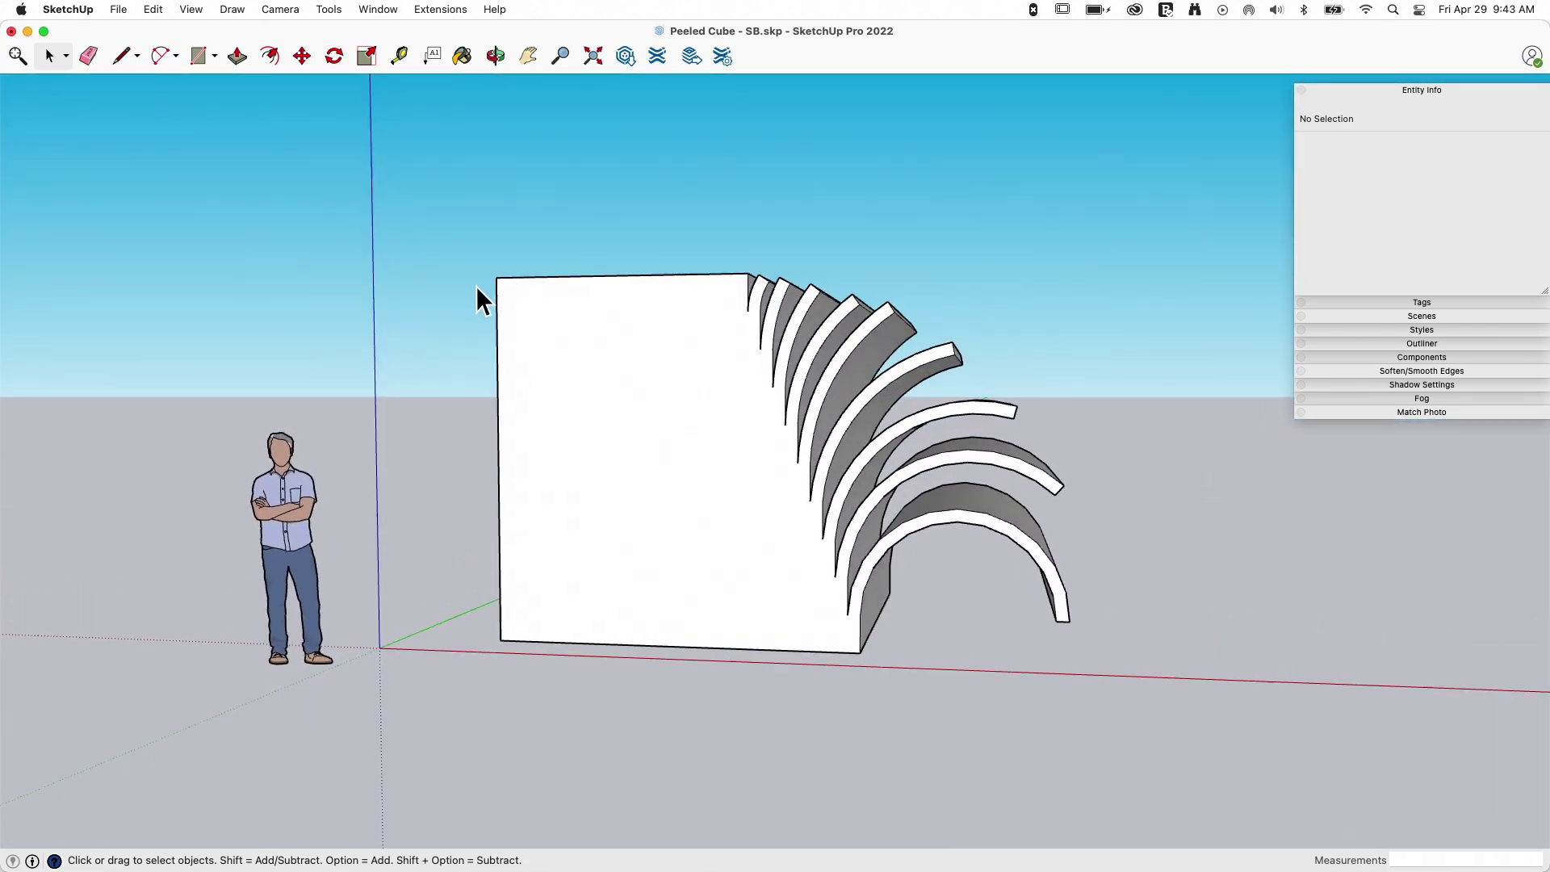
- Orbit around the peeled cube to inspect its curled strips, finishing with a view from above
{"action": "middle_click_drag", "start_coordinate": [568, 372], "coordinate": [646, 204]}
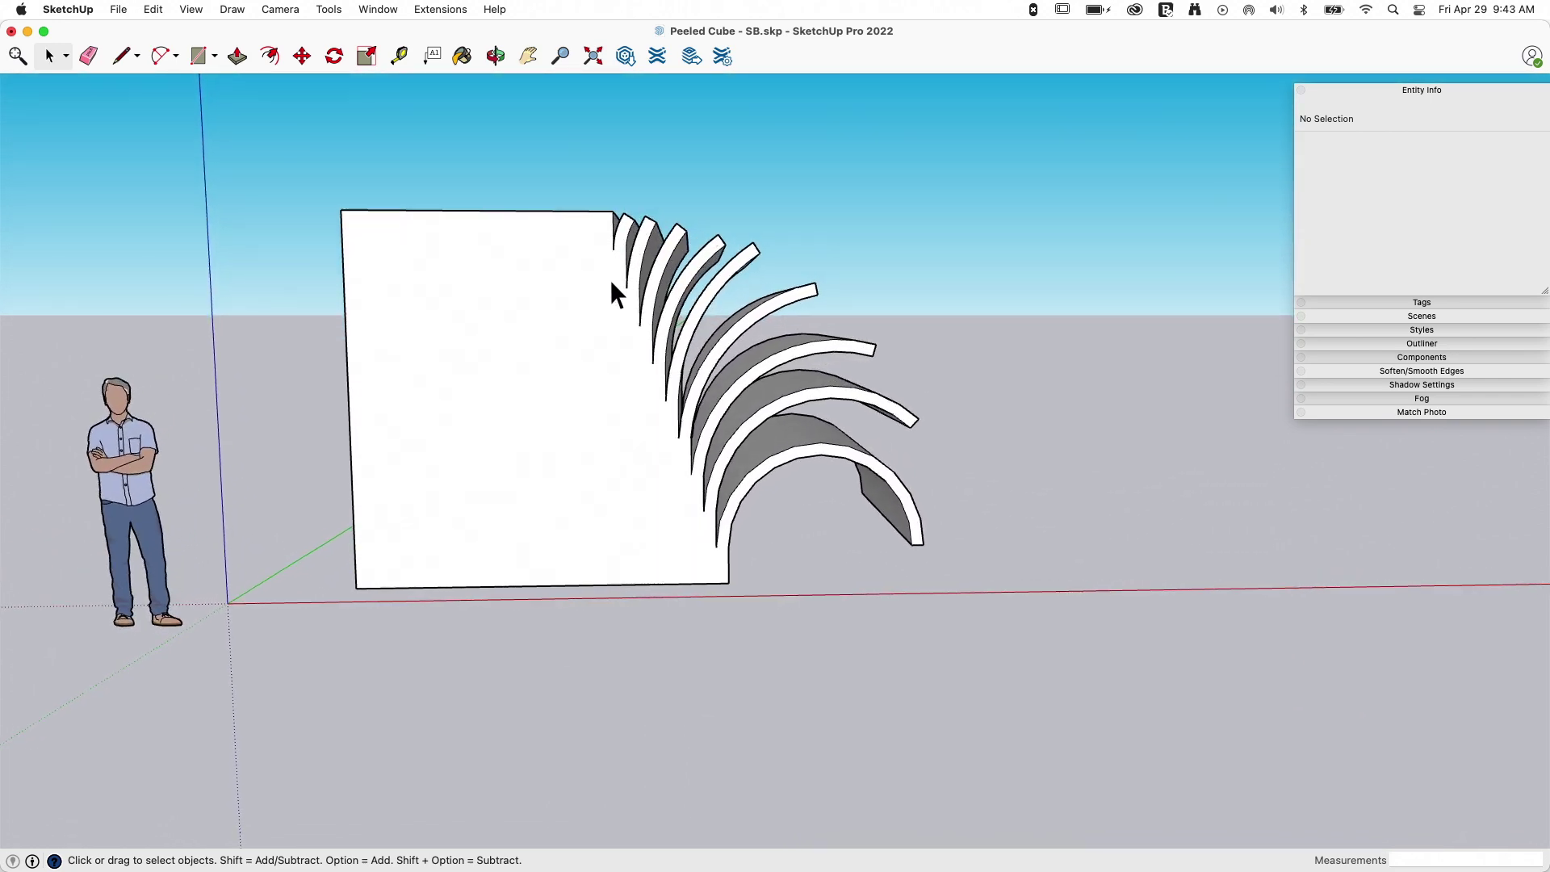
{"action": "middle_click_drag", "start_coordinate": [612, 257], "coordinate": [781, 211]}
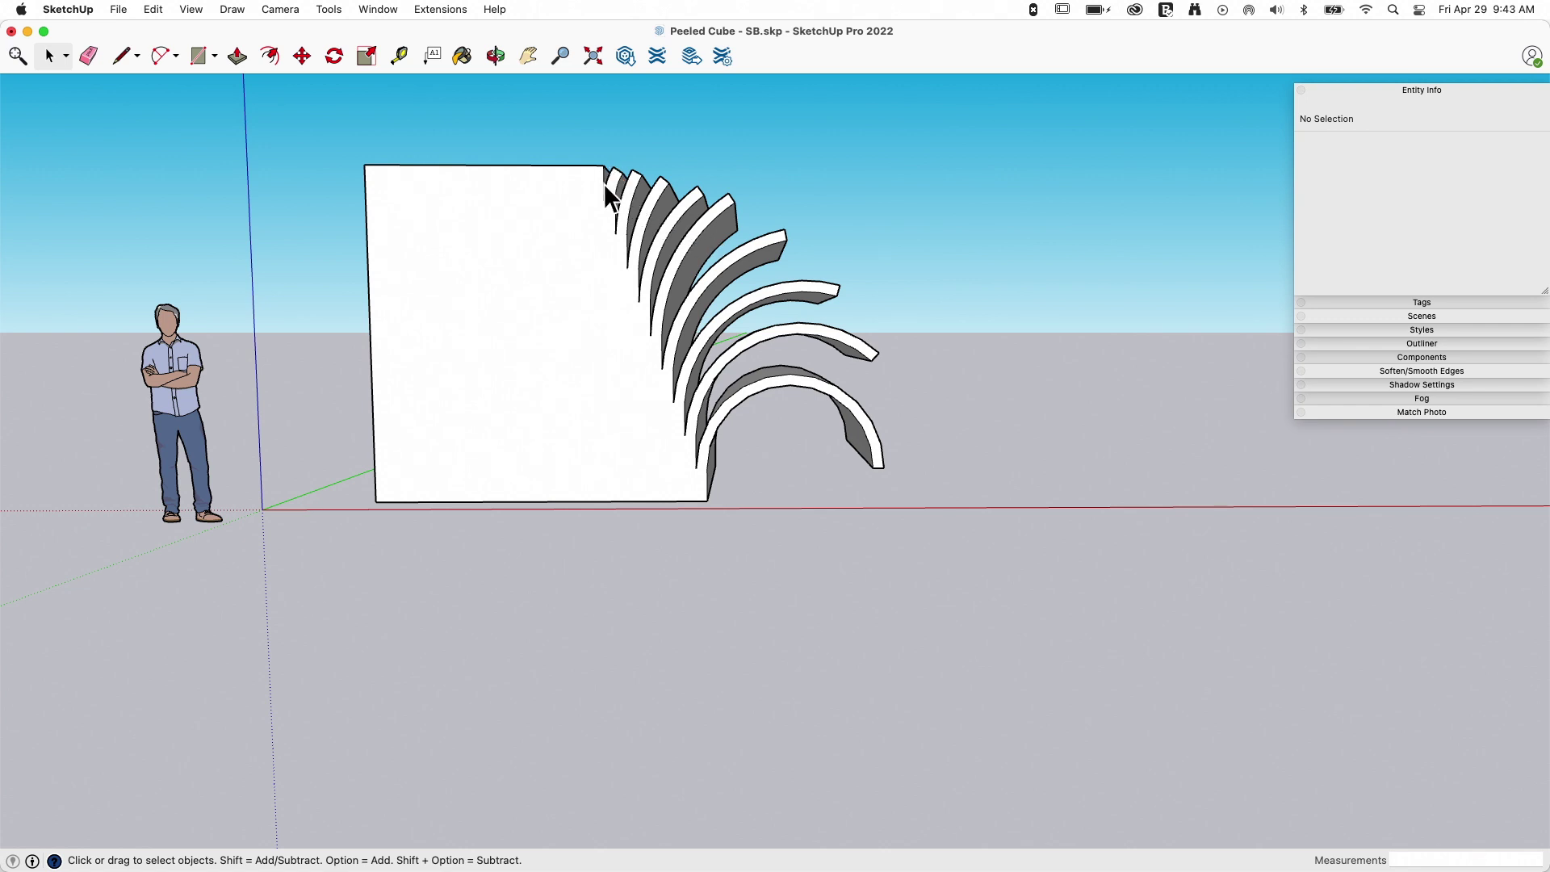
{"action": "middle_click_drag", "start_coordinate": [602, 194], "coordinate": [718, 494]}
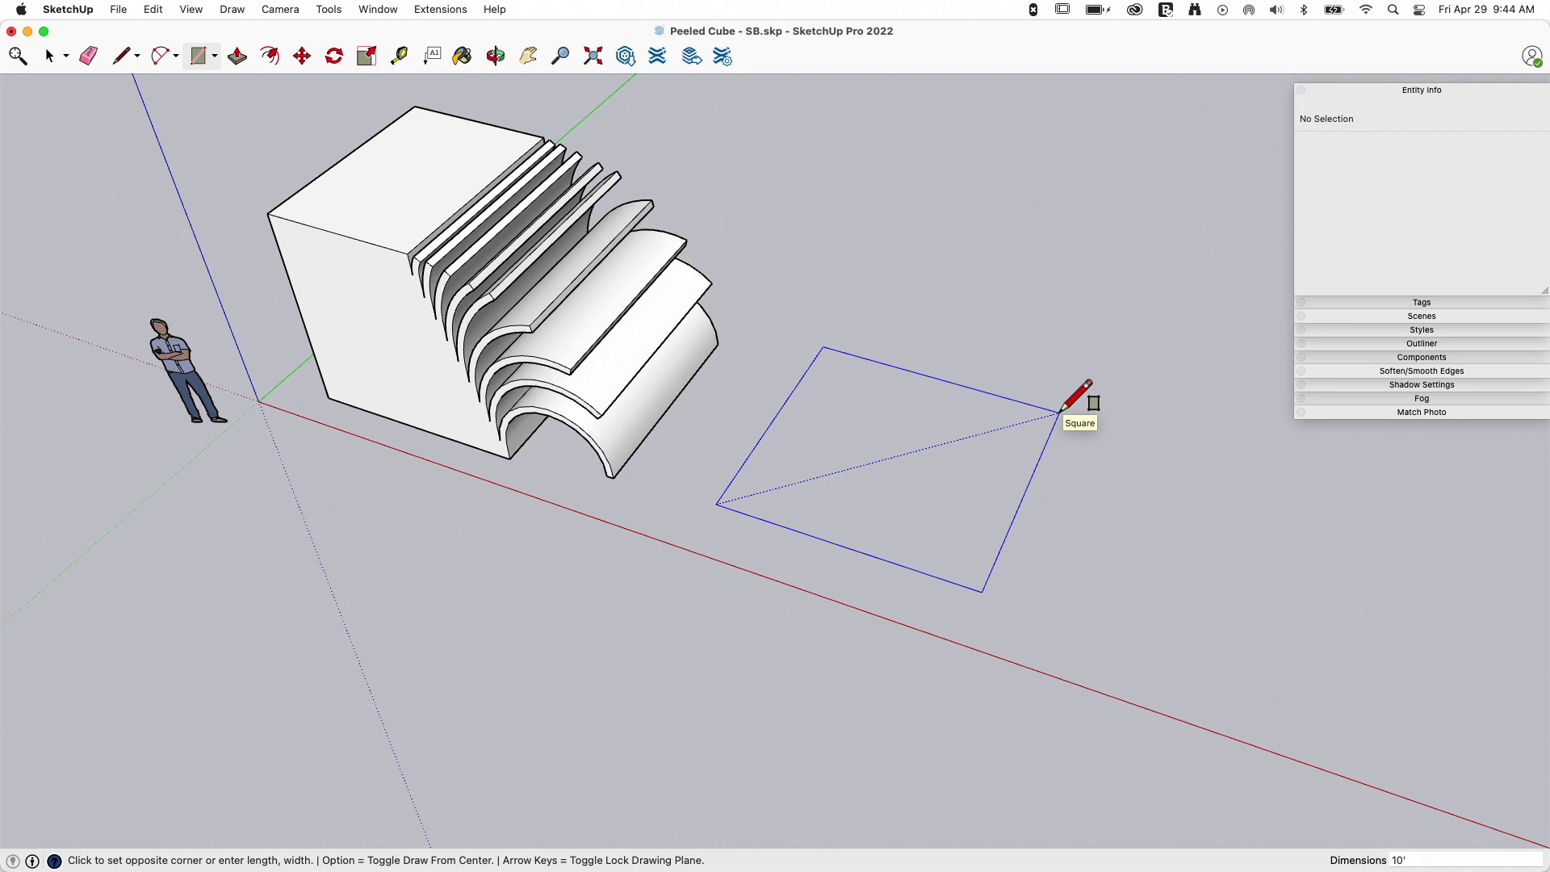
- Complete the 10' by 10' square and pull it up 10' into a box
{"action": "type", "text": "'"}
{"action": "key", "text": "Return"}
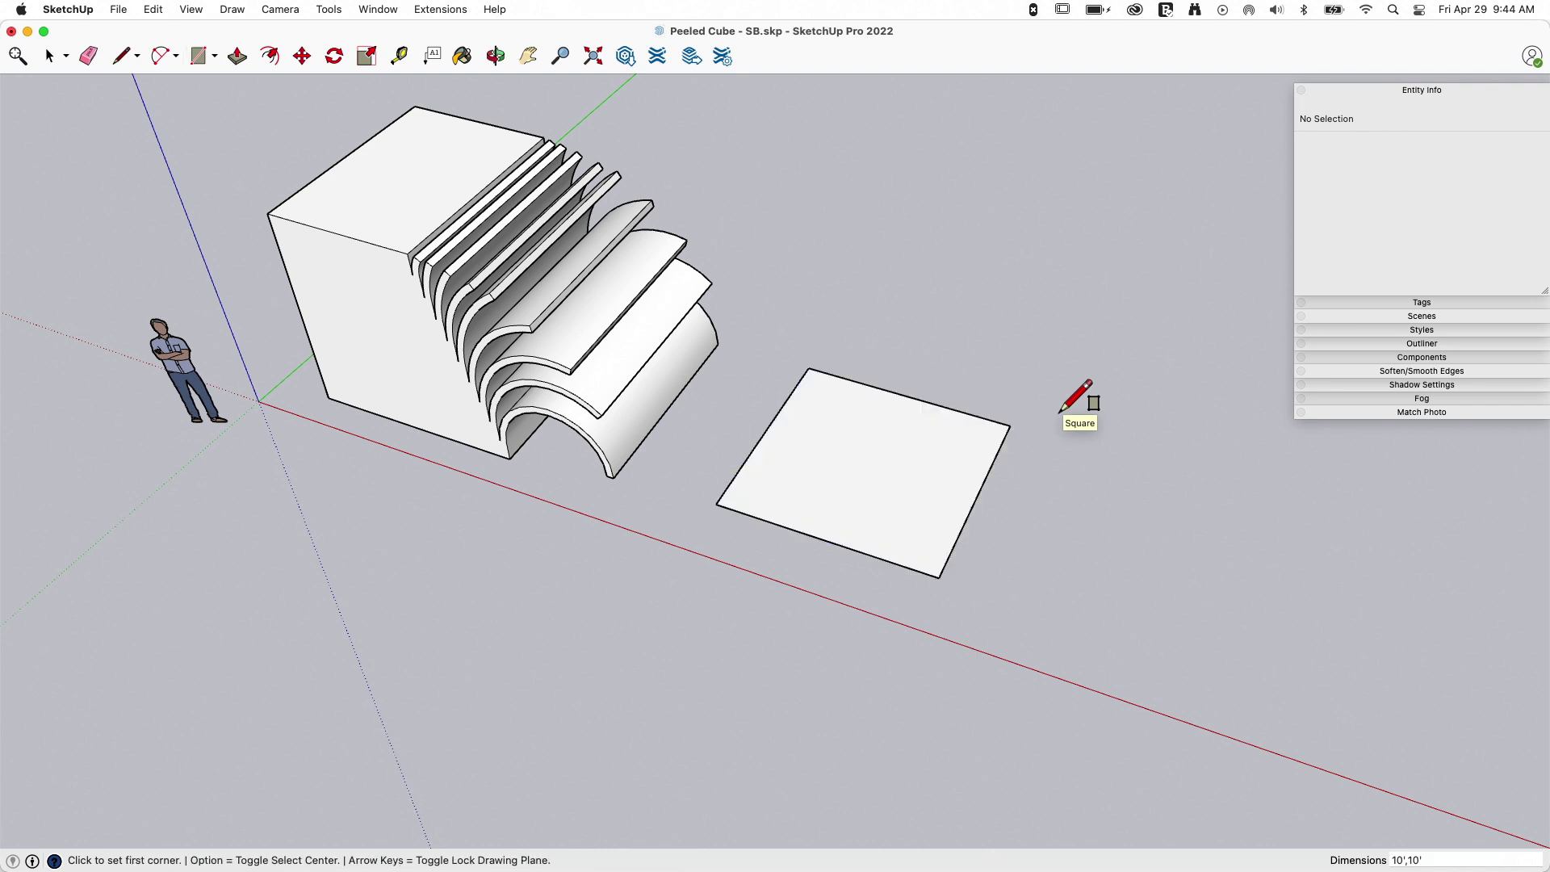
{"action": "key", "text": "p"}
{"action": "left_click_drag", "start_coordinate": [938, 501], "coordinate": [943, 400]}
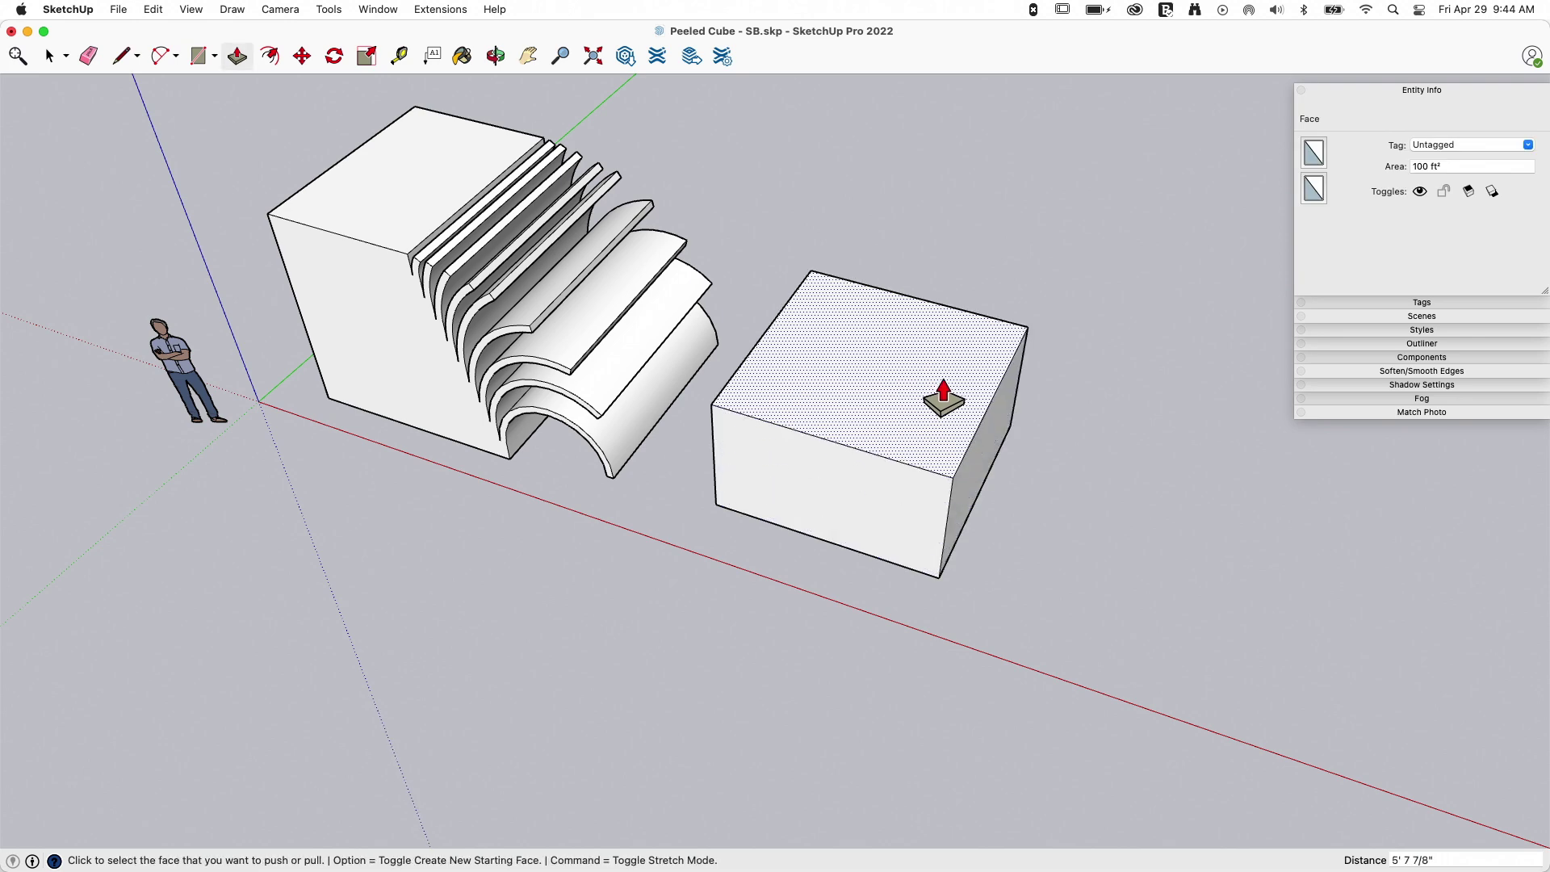
{"action": "key", "text": "Return"}
- Draw strip lines on the box's right side and push the narrow strips back into steps
{"action": "middle_click_drag", "start_coordinate": [944, 398], "coordinate": [1093, 148]}
{"action": "key", "text": "space"}
{"action": "scroll", "coordinate": [962, 348], "scroll_direction": "up", "scroll_amount": 2}
{"action": "mouse_move", "coordinate": [962, 347]}
{"action": "middle_mouse_down"}
{"action": "mouse_move", "coordinate": [689, 337]}
{"action": "mouse_move", "coordinate": [623, 478]}
{"action": "mouse_move", "coordinate": [1153, 236]}
{"action": "mouse_move", "coordinate": [1077, 240]}
{"action": "mouse_move", "coordinate": [1163, 235]}
{"action": "middle_mouse_up"}
{"action": "key", "text": "l"}
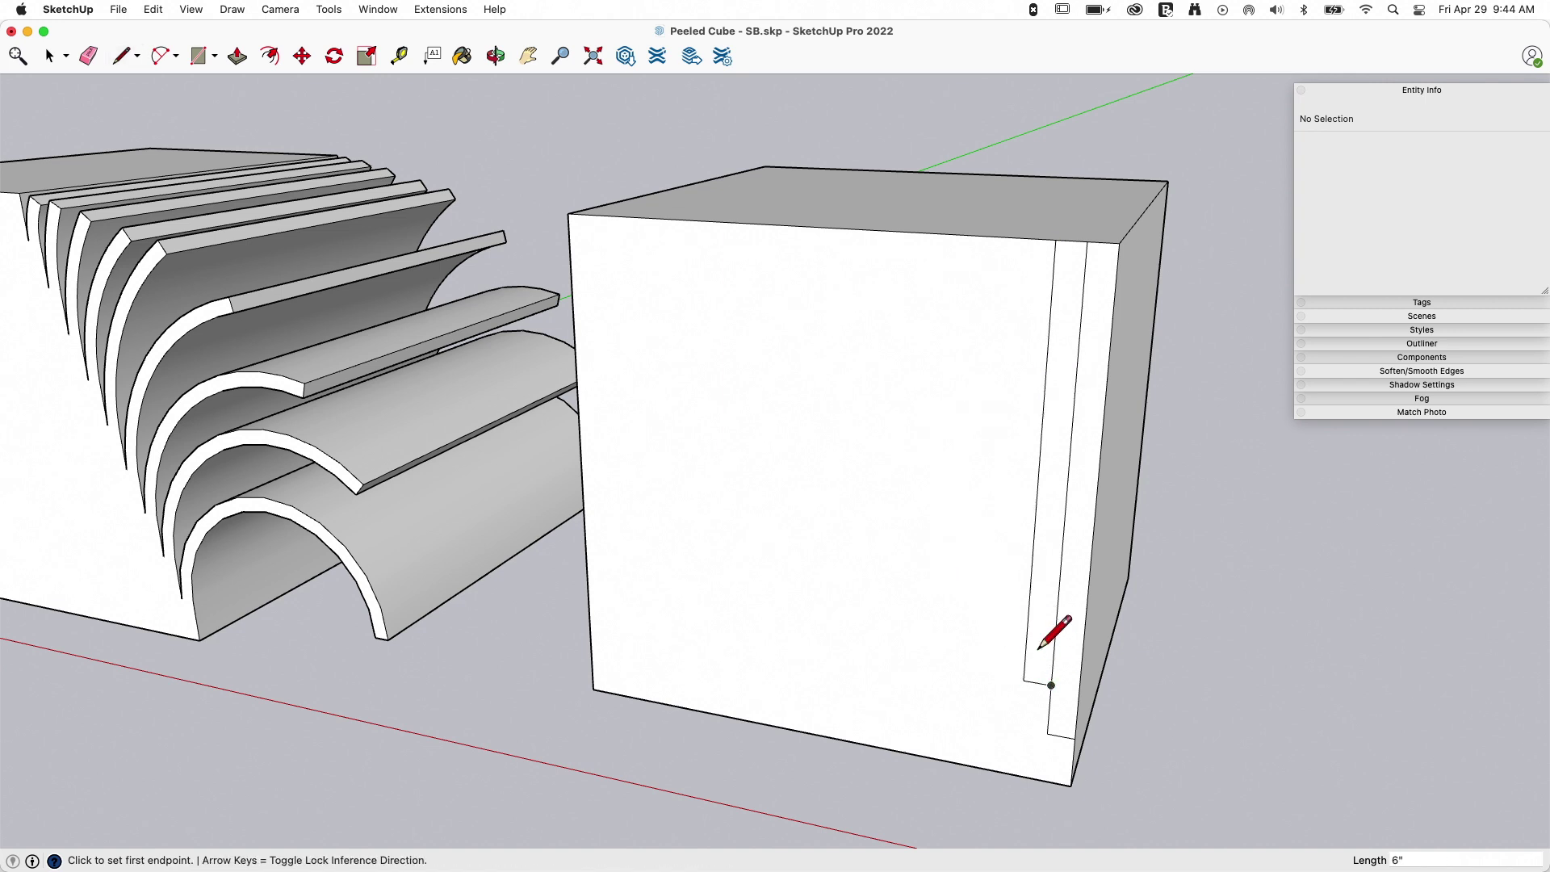
{"action": "key", "text": "p"}
{"action": "left_click", "coordinate": [1056, 616]}
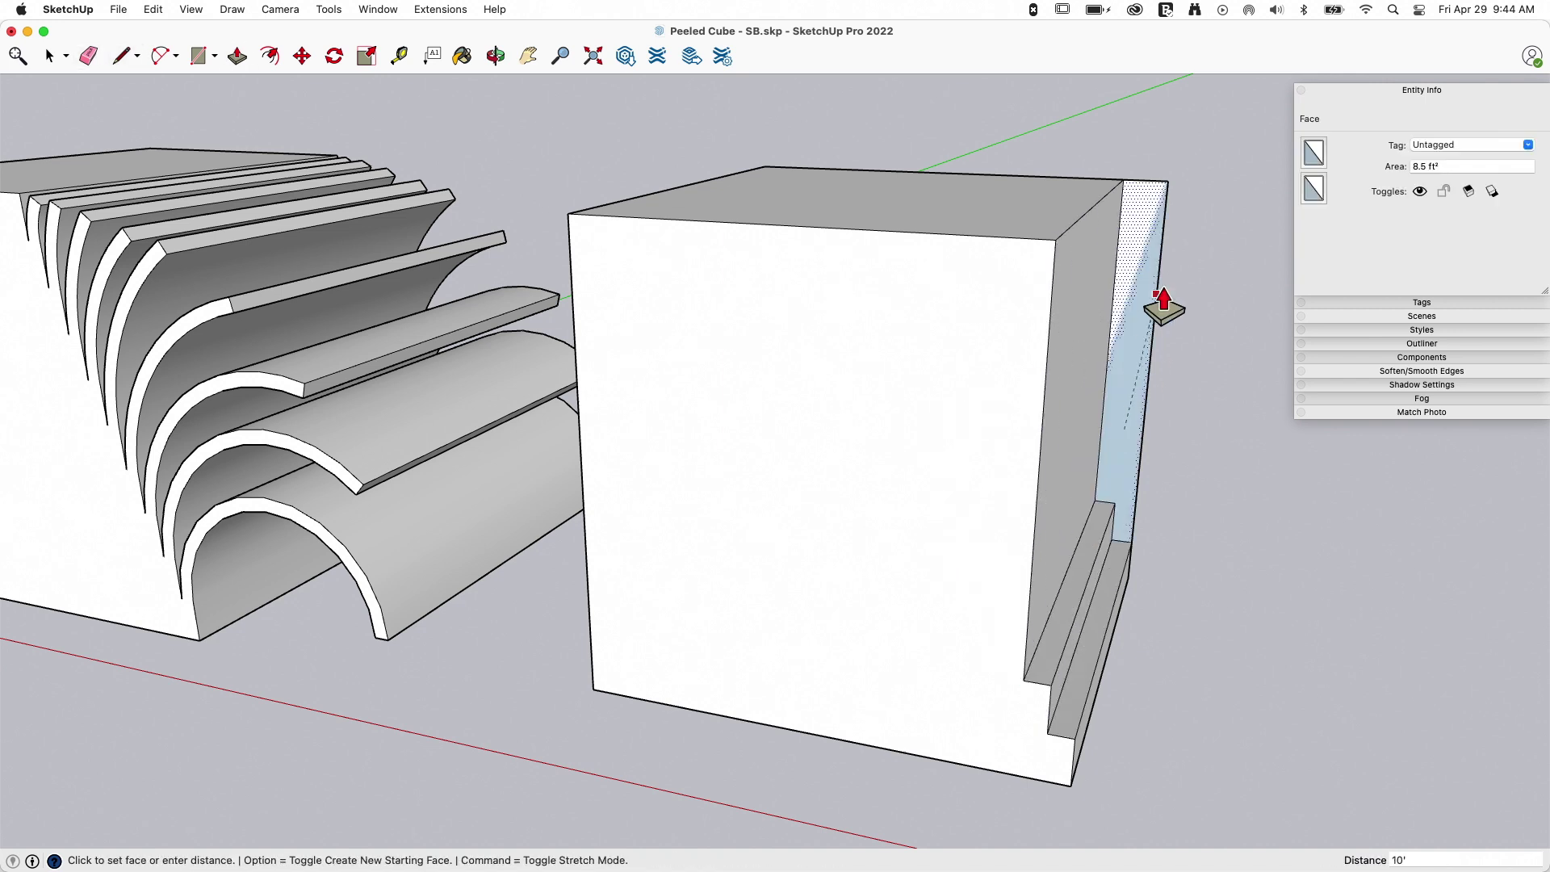
{"action": "key", "text": "space"}
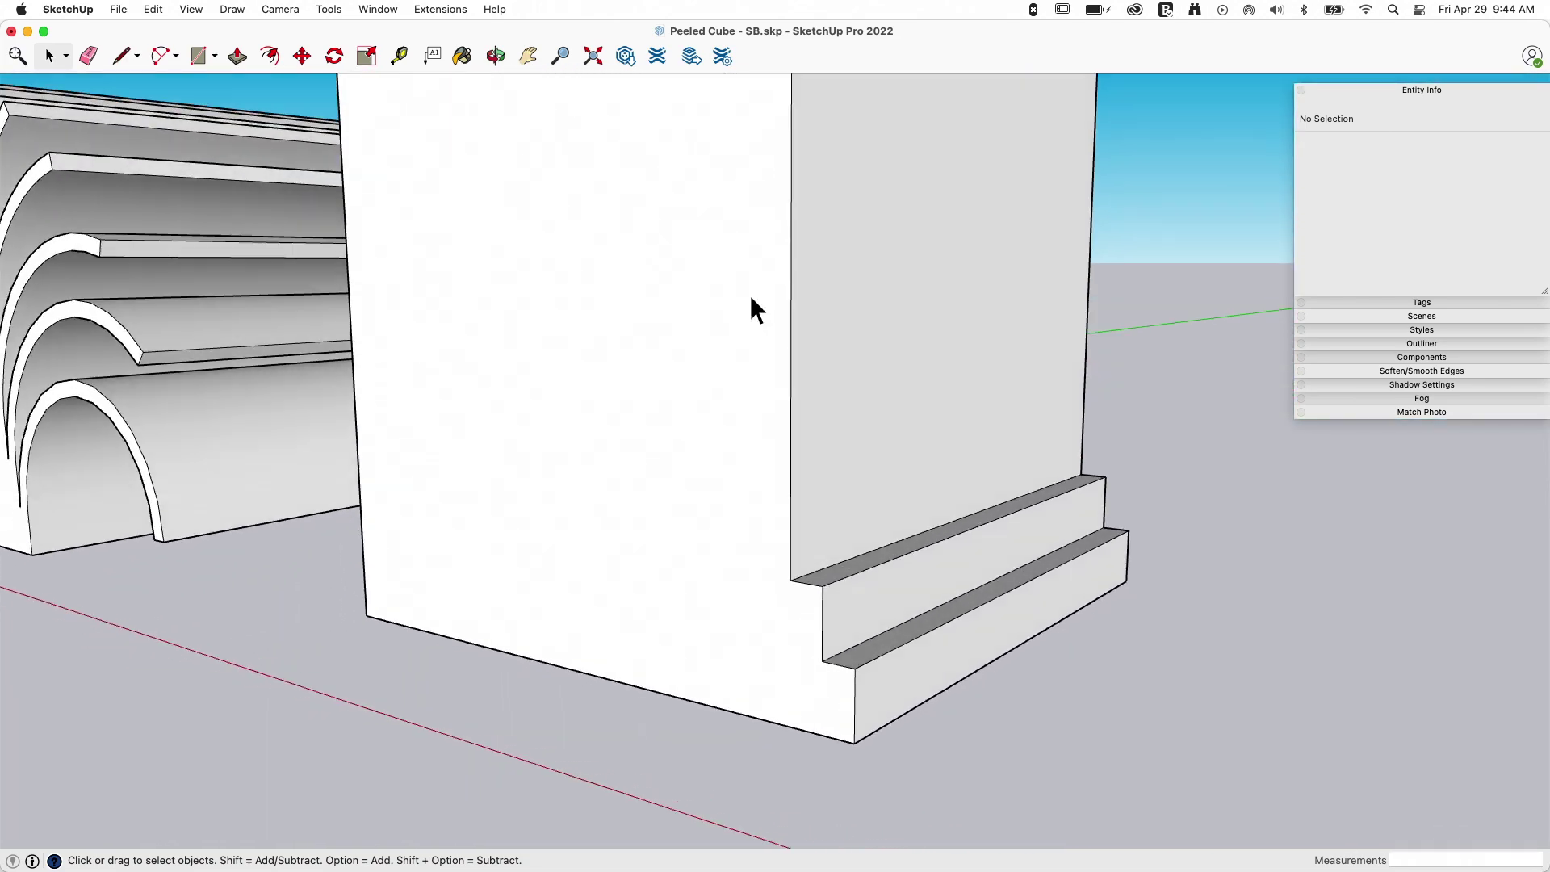
- Select all of the stepped cube, make it a group, and zoom to show the whole model
{"action": "middle_click_drag", "start_coordinate": [836, 561], "coordinate": [872, 575]}
{"action": "triple_click", "coordinate": [872, 574]}
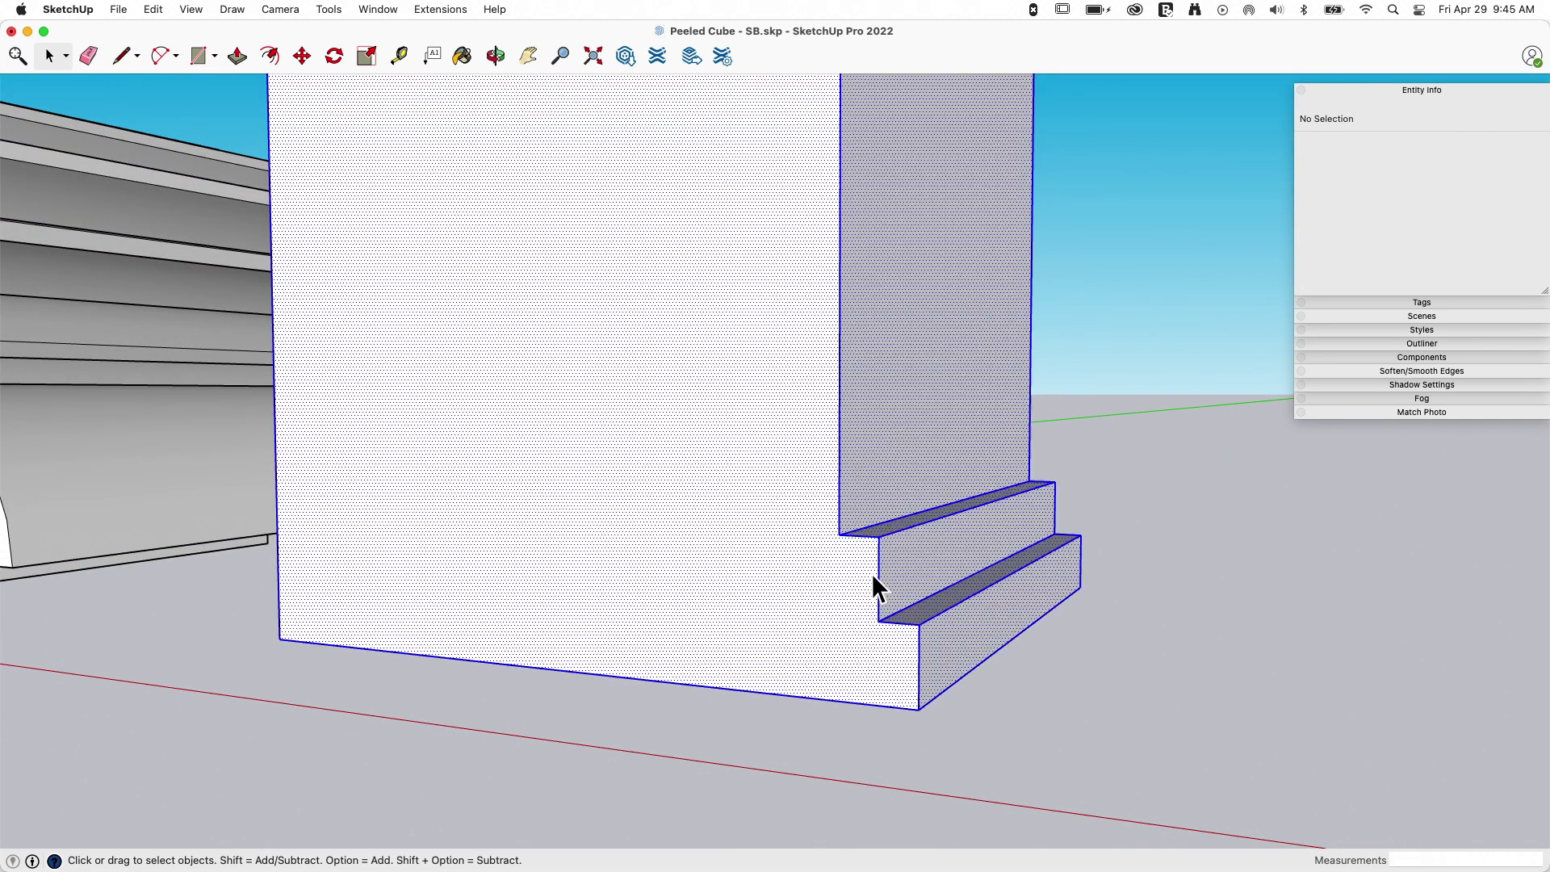
{"action": "right_click", "coordinate": [872, 575]}
{"action": "left_click", "coordinate": [937, 555]}
{"action": "key", "text": "shift+z"}
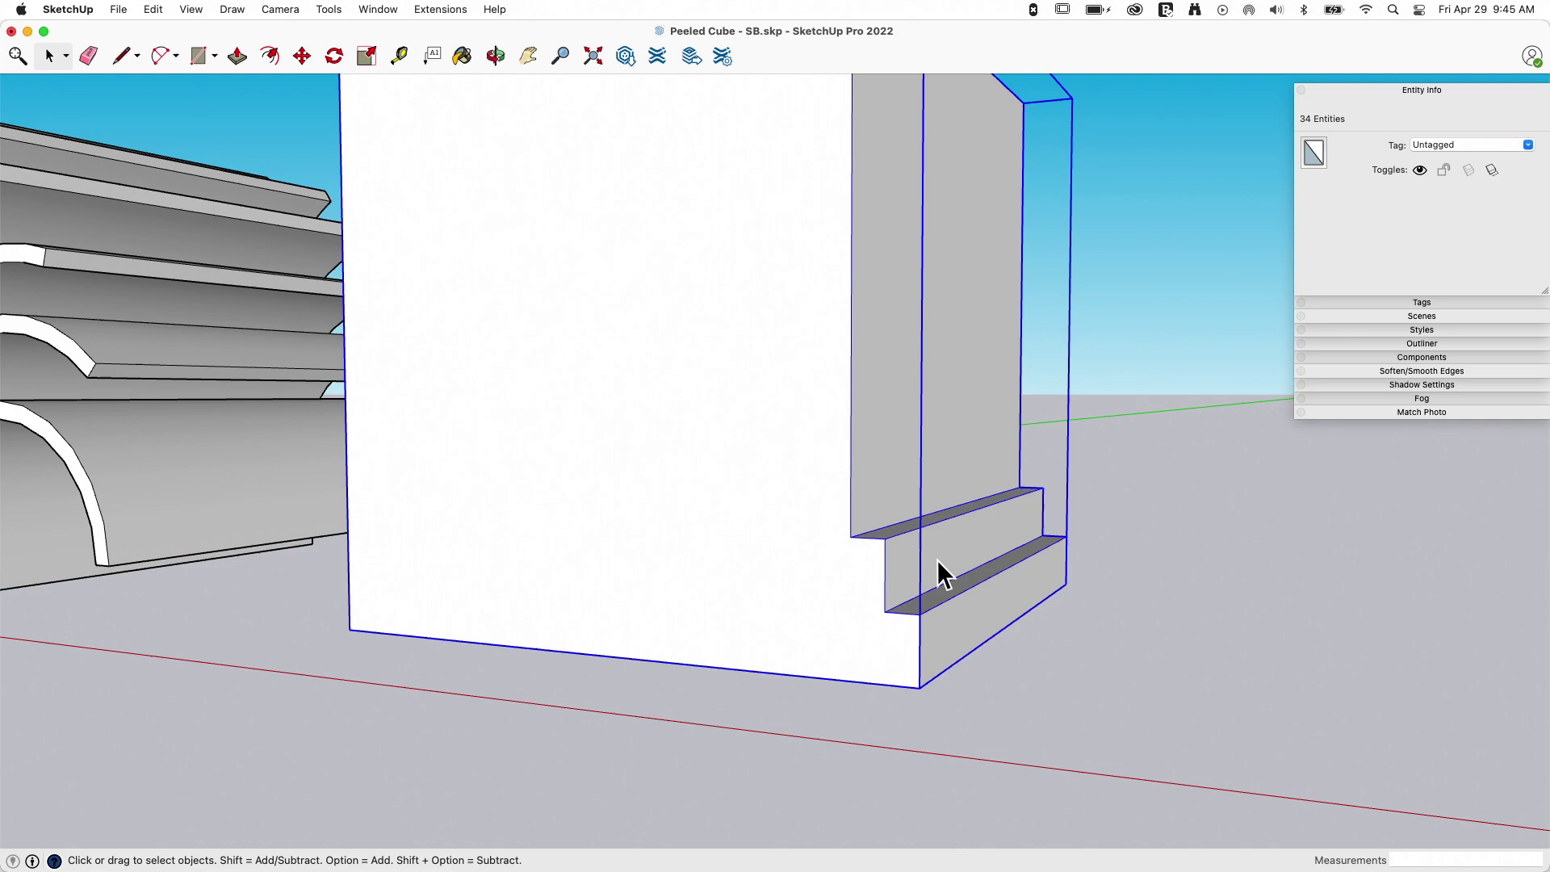
- Check the peeled cube by selecting its front face, a curled strip, then all its geometry
{"action": "left_click", "coordinate": [527, 440]}
{"action": "middle_click_drag", "start_coordinate": [906, 450], "coordinate": [875, 465]}
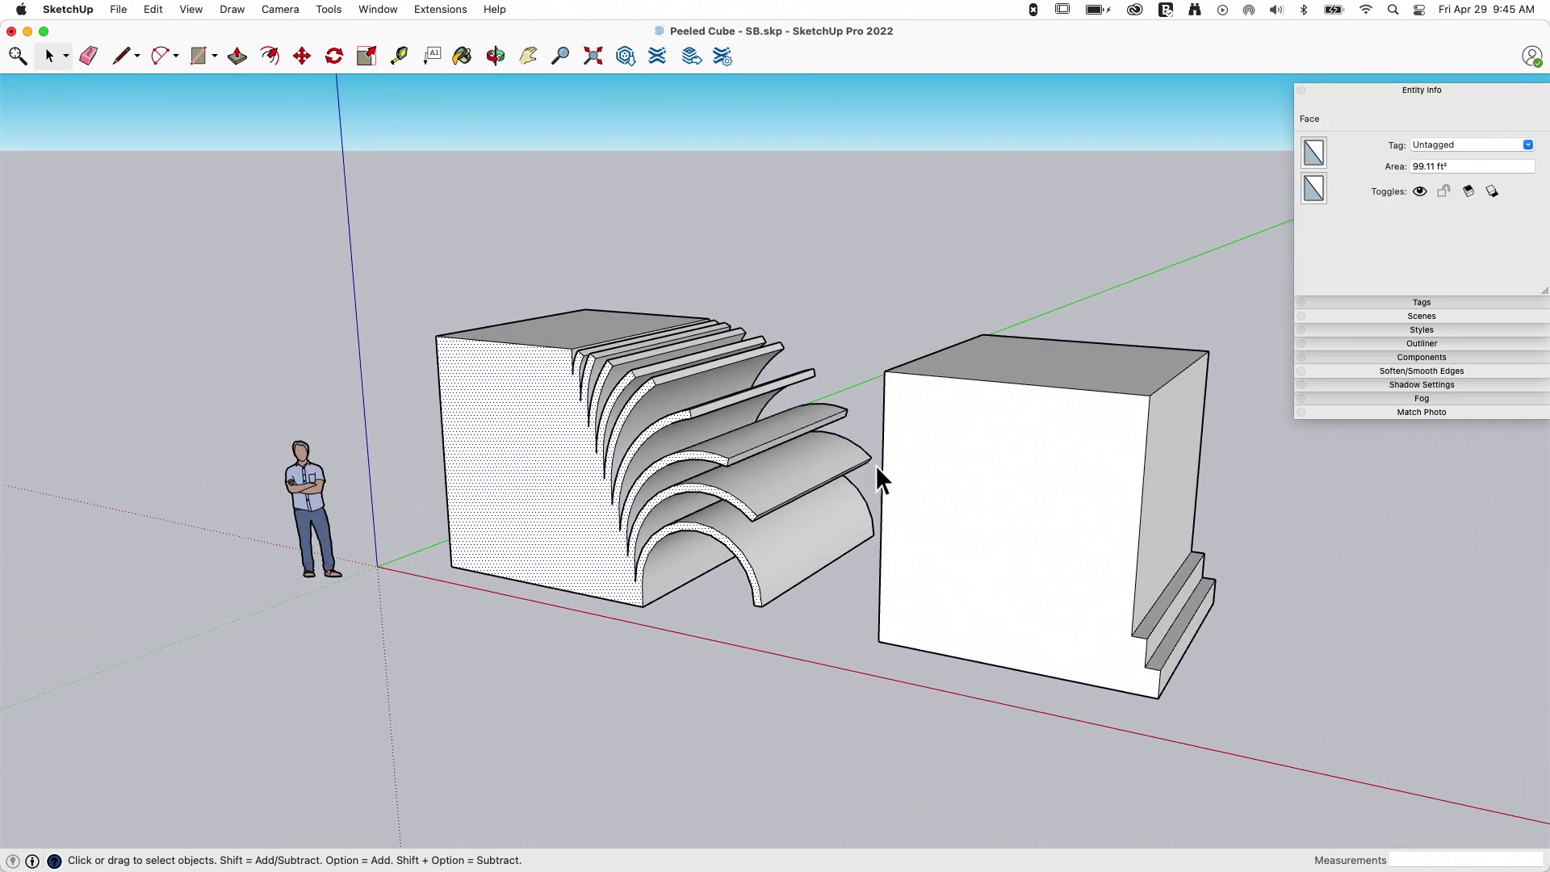
{"action": "left_click", "coordinate": [772, 473]}
{"action": "triple_click", "coordinate": [772, 473]}
{"action": "middle_click_drag", "start_coordinate": [761, 484], "coordinate": [525, 354]}
{"action": "scroll", "coordinate": [1088, 582], "scroll_direction": "up", "scroll_amount": 5}
- Orbit to the stepped side and select the new group to confirm it is a 915 ft³ solid
{"action": "middle_click_drag", "start_coordinate": [824, 565], "coordinate": [952, 432]}
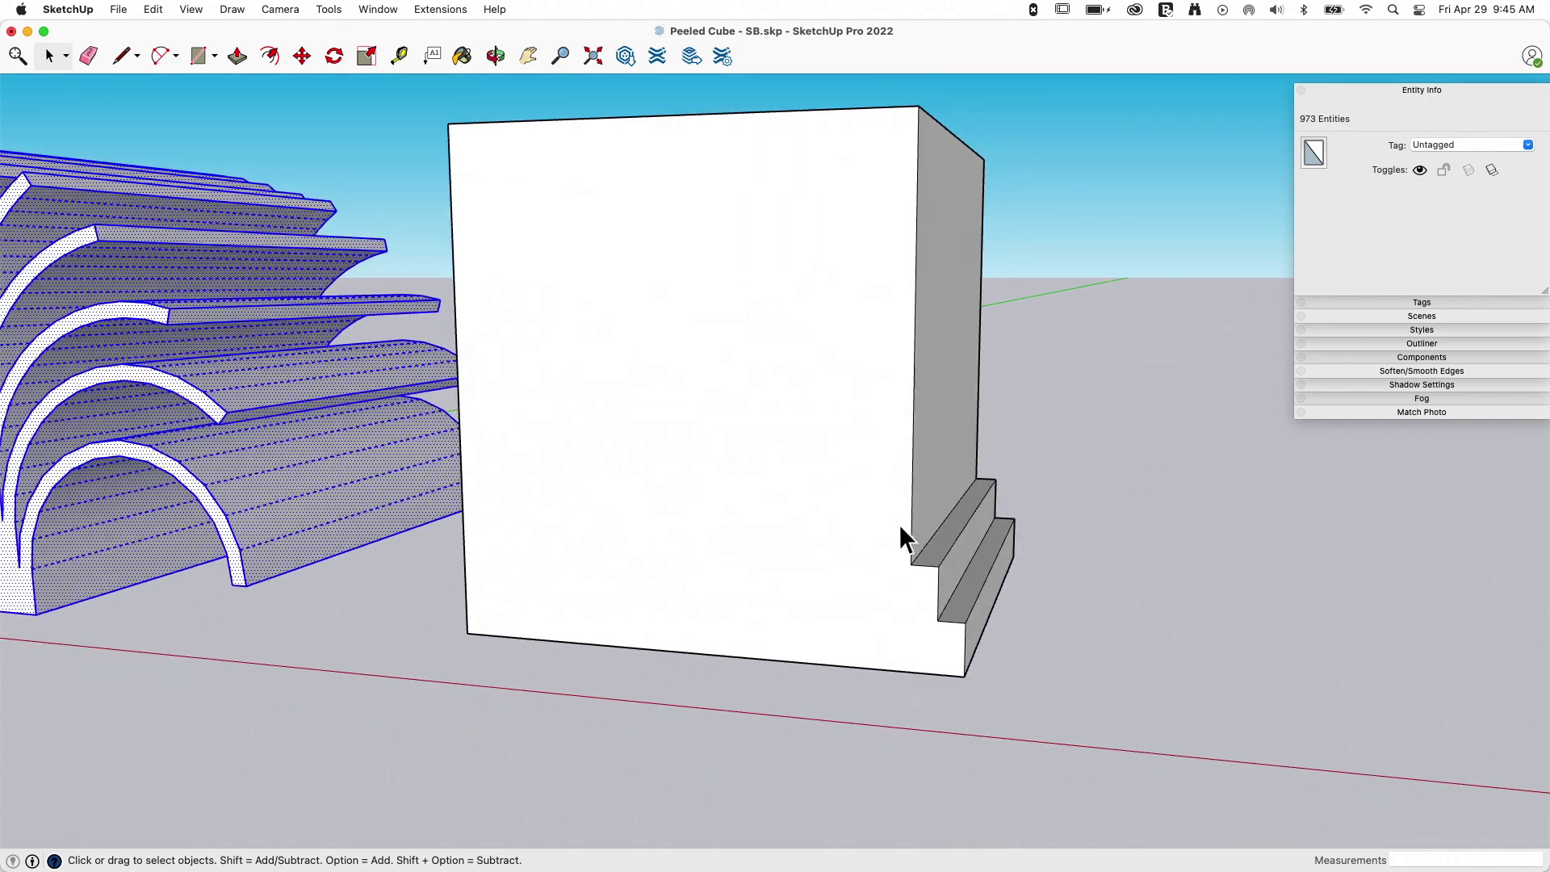
{"action": "middle_click_drag", "start_coordinate": [899, 525], "coordinate": [929, 484]}
{"action": "scroll", "coordinate": [909, 633], "scroll_direction": "up", "scroll_amount": 2}
{"action": "middle_click_drag", "start_coordinate": [912, 637], "coordinate": [1000, 435]}
{"action": "mouse_move", "coordinate": [1175, 454]}
{"action": "middle_mouse_down"}
{"action": "mouse_move", "coordinate": [869, 578]}
{"action": "mouse_move", "coordinate": [764, 401]}
{"action": "mouse_move", "coordinate": [755, 294]}
{"action": "mouse_move", "coordinate": [643, 244]}
{"action": "middle_mouse_up"}
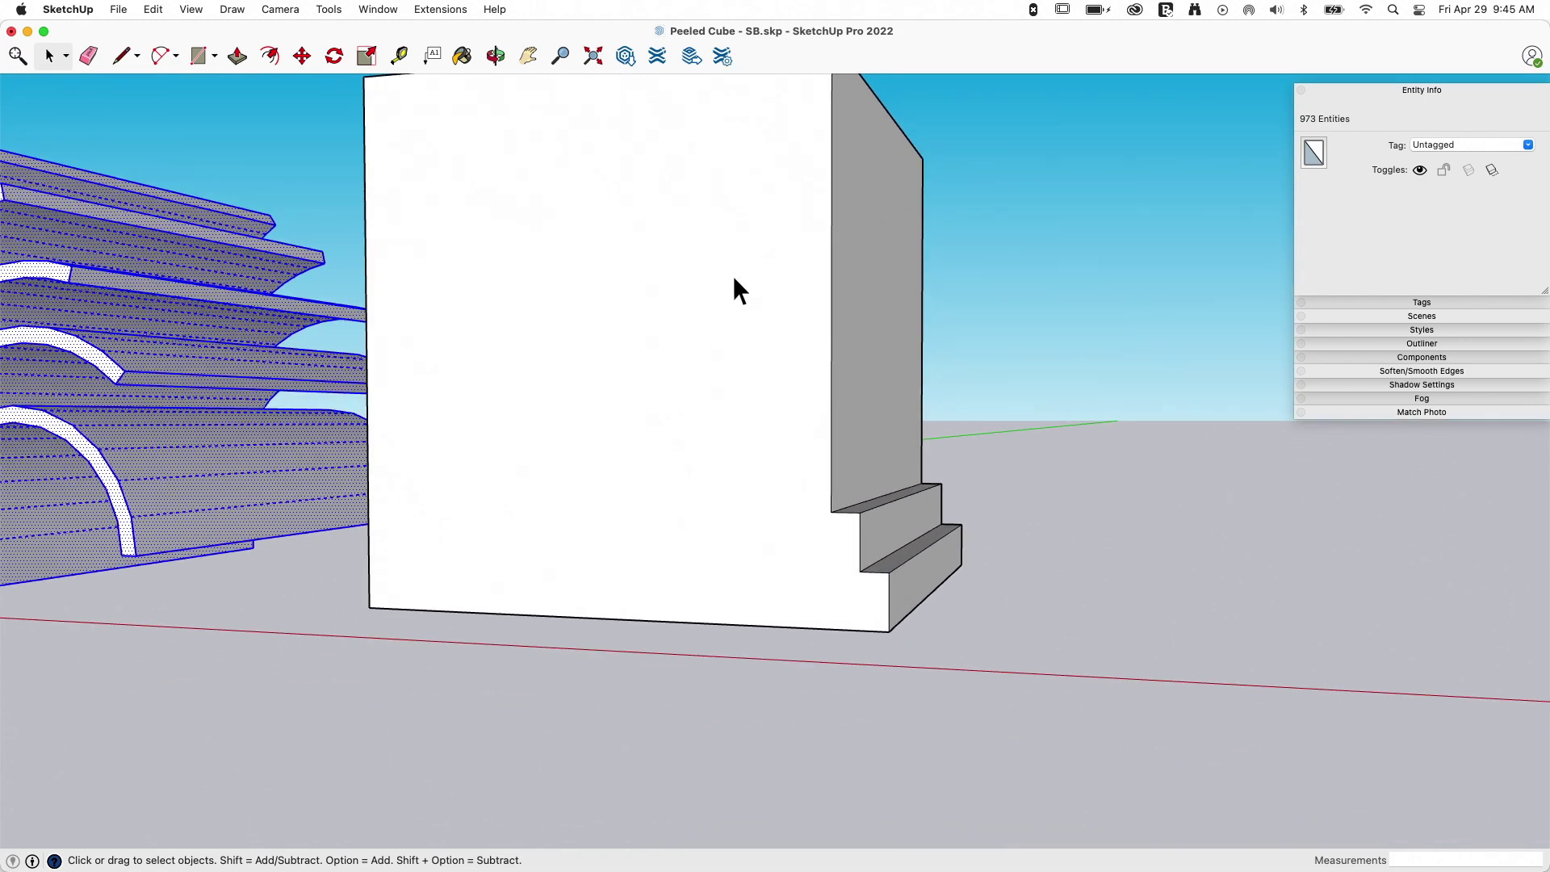
{"action": "middle_click_drag", "start_coordinate": [763, 259], "coordinate": [987, 549]}
{"action": "middle_click_drag", "start_coordinate": [839, 594], "coordinate": [824, 496]}
{"action": "left_click", "coordinate": [824, 497]}
{"action": "scroll", "coordinate": [861, 560], "scroll_direction": "up", "scroll_amount": 4}
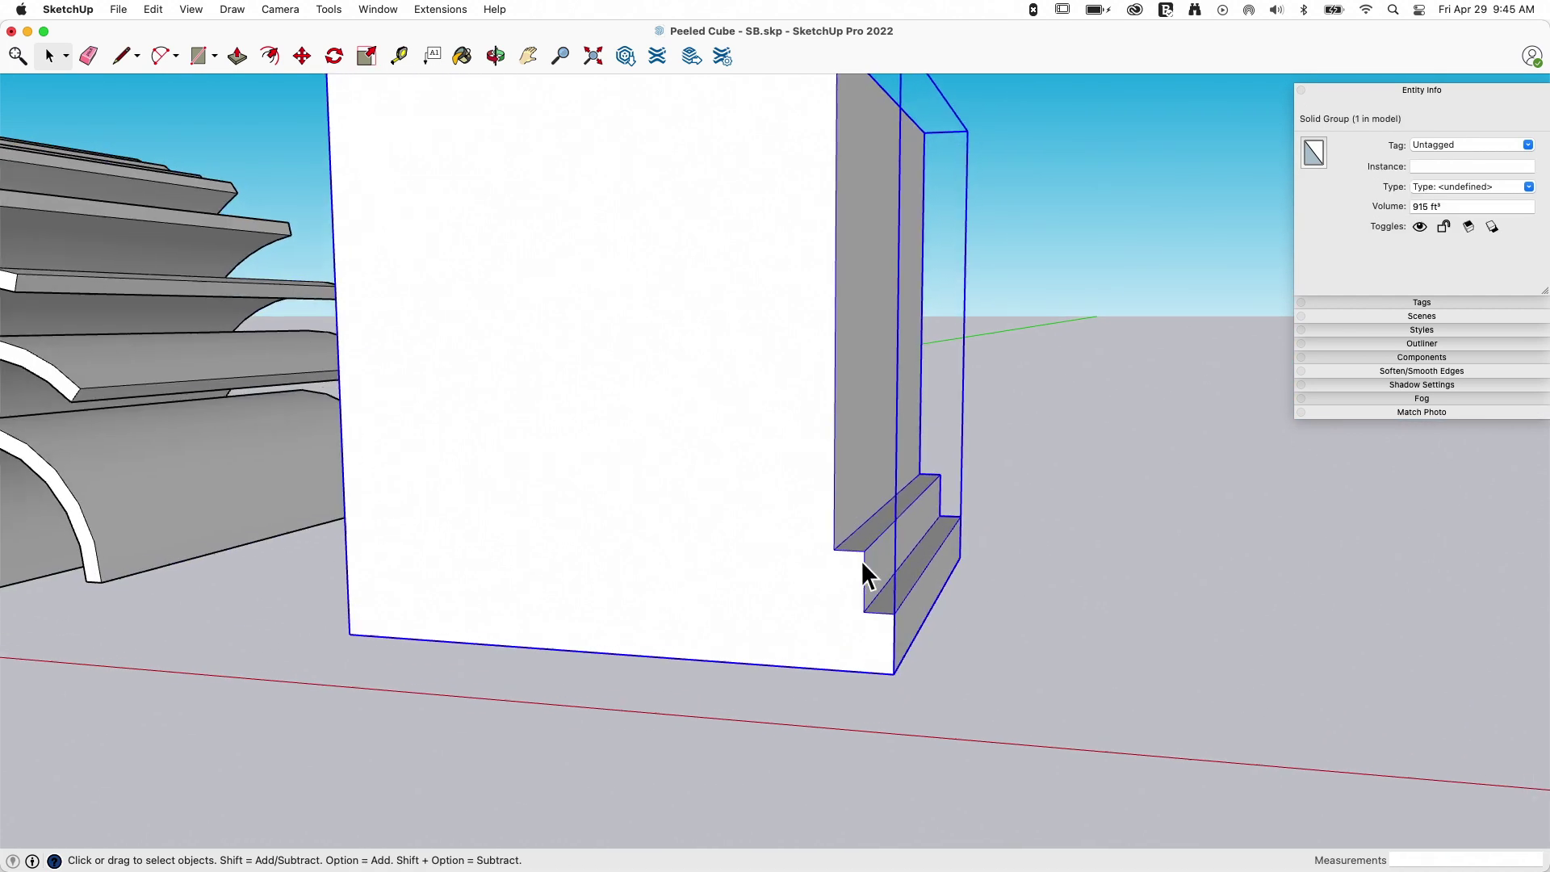
{"action": "middle_click_drag", "start_coordinate": [860, 561], "coordinate": [912, 492]}
{"action": "mouse_move", "coordinate": [810, 599]}
{"action": "middle_mouse_down"}
{"action": "mouse_move", "coordinate": [812, 647]}
{"action": "mouse_move", "coordinate": [820, 624]}
{"action": "middle_mouse_up"}
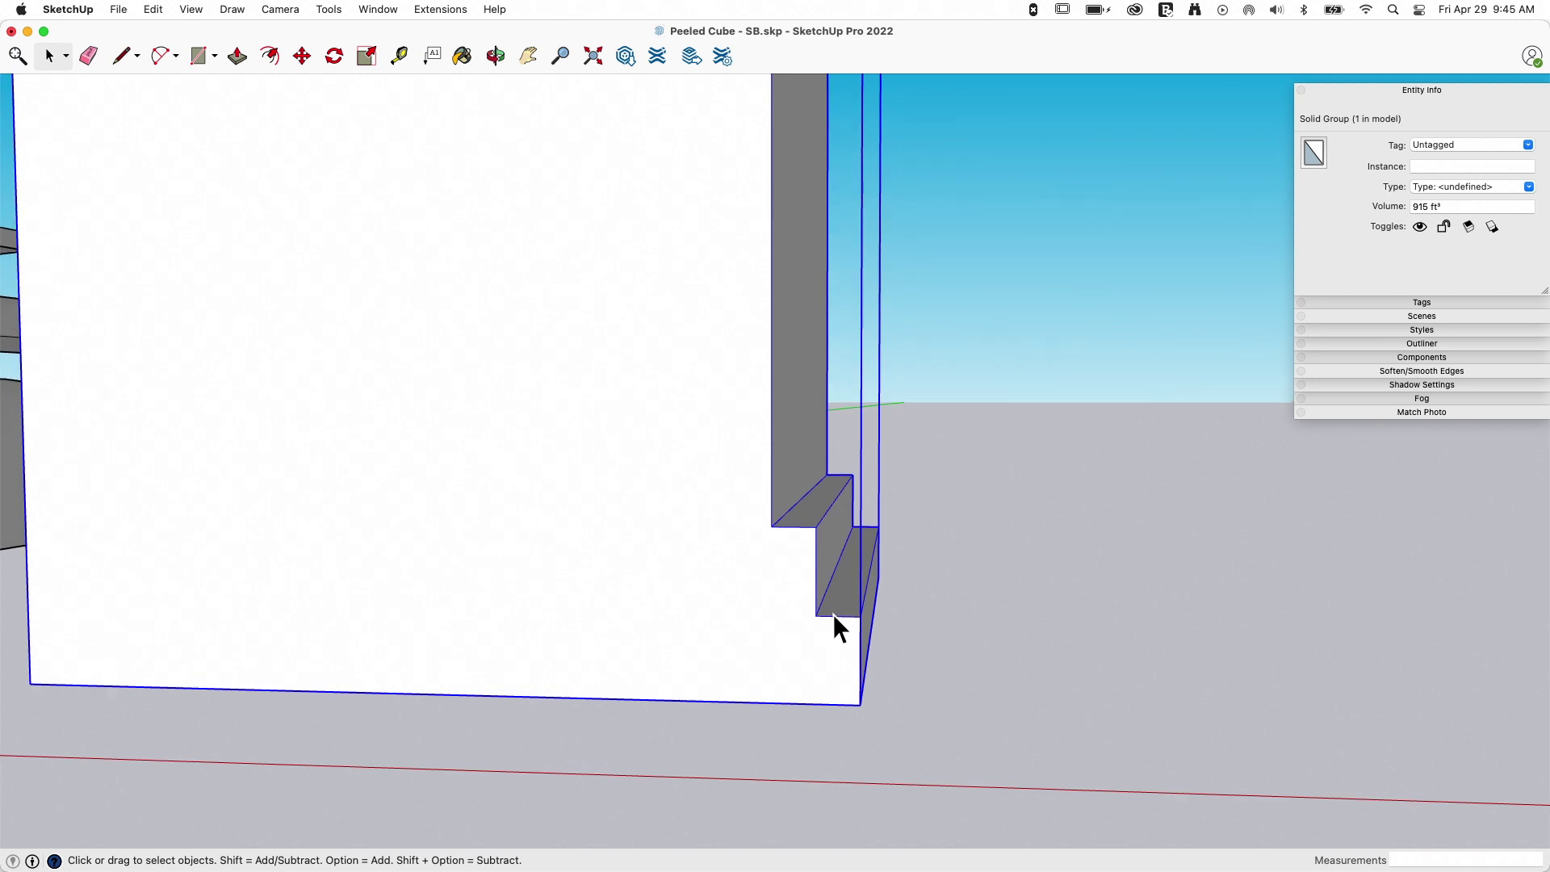
- Draw a vertical two-point arc curving outward from the lower step corner
{"action": "key", "text": "a"}
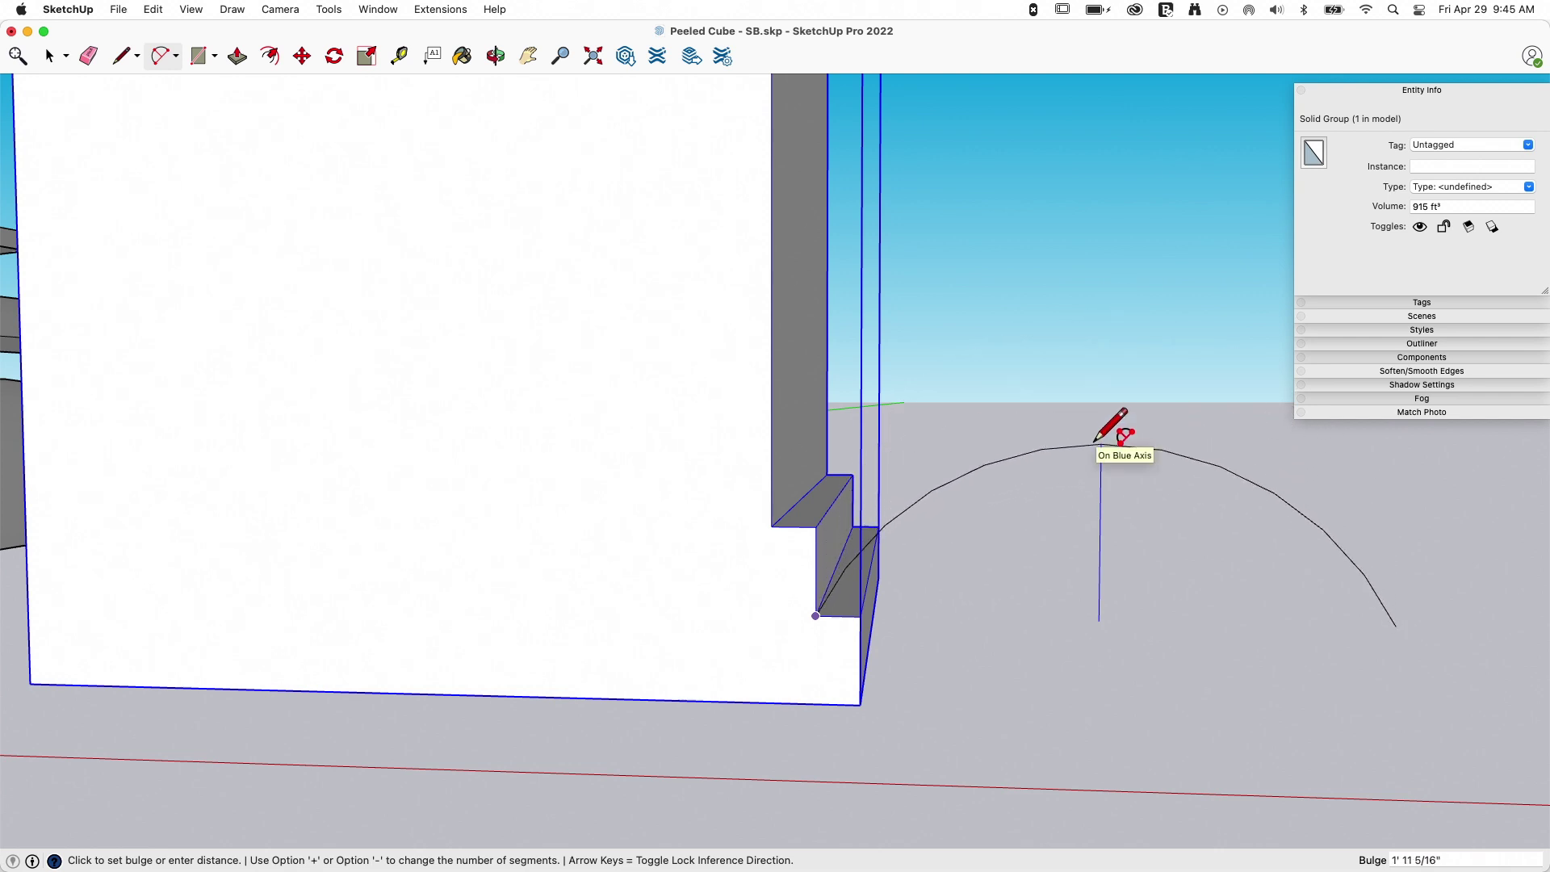
{"action": "left_click", "coordinate": [1101, 437]}
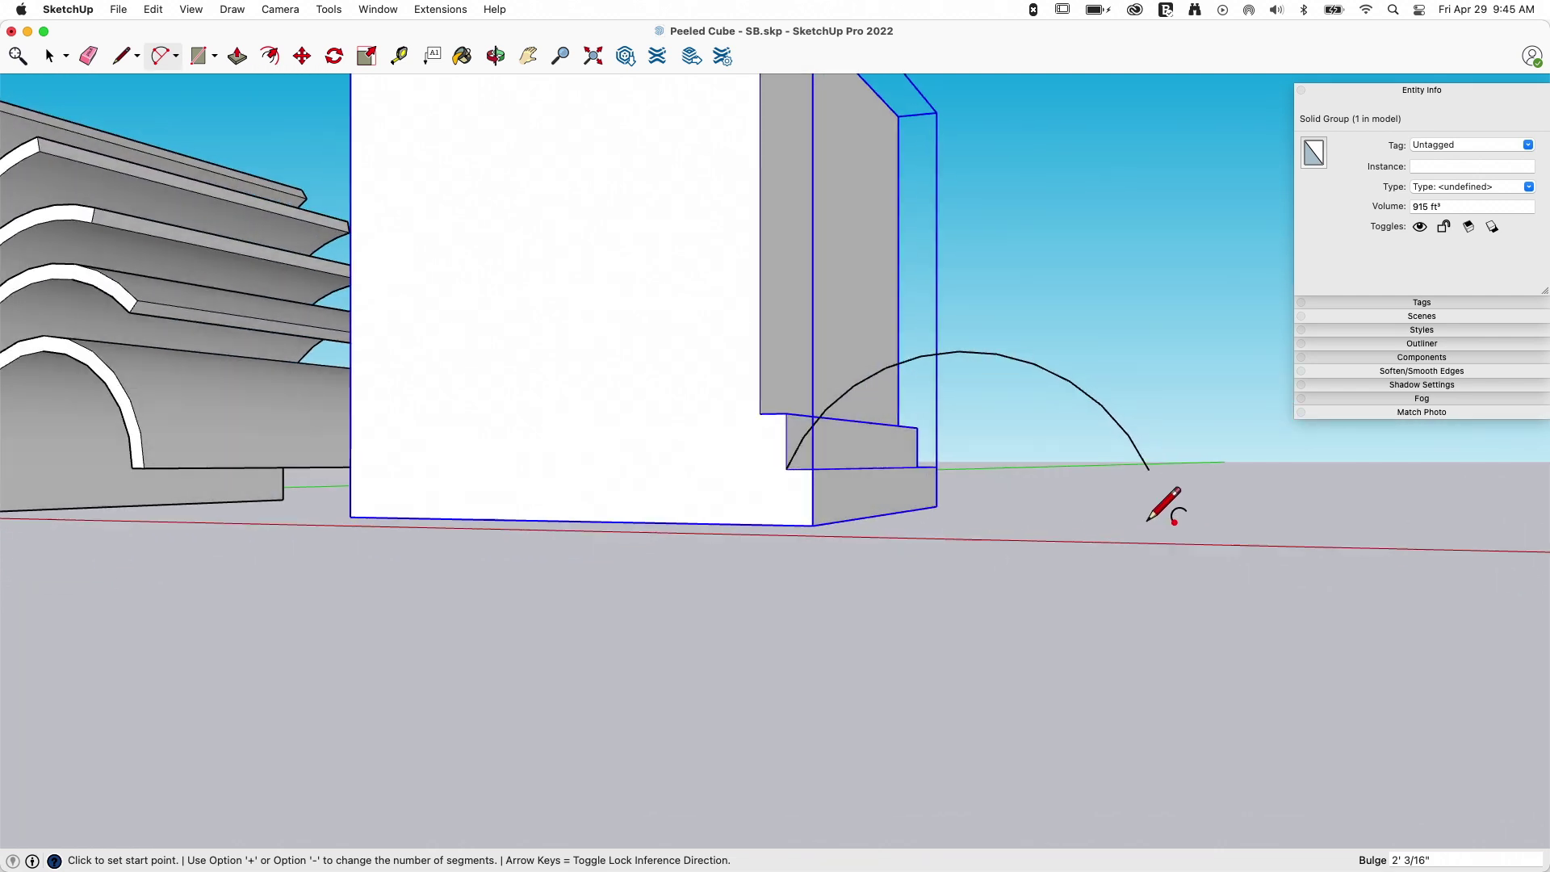
{"action": "key", "text": "space"}
- Select the new arc and pull the view back around the cube
{"action": "middle_click_drag", "start_coordinate": [924, 492], "coordinate": [1068, 519]}
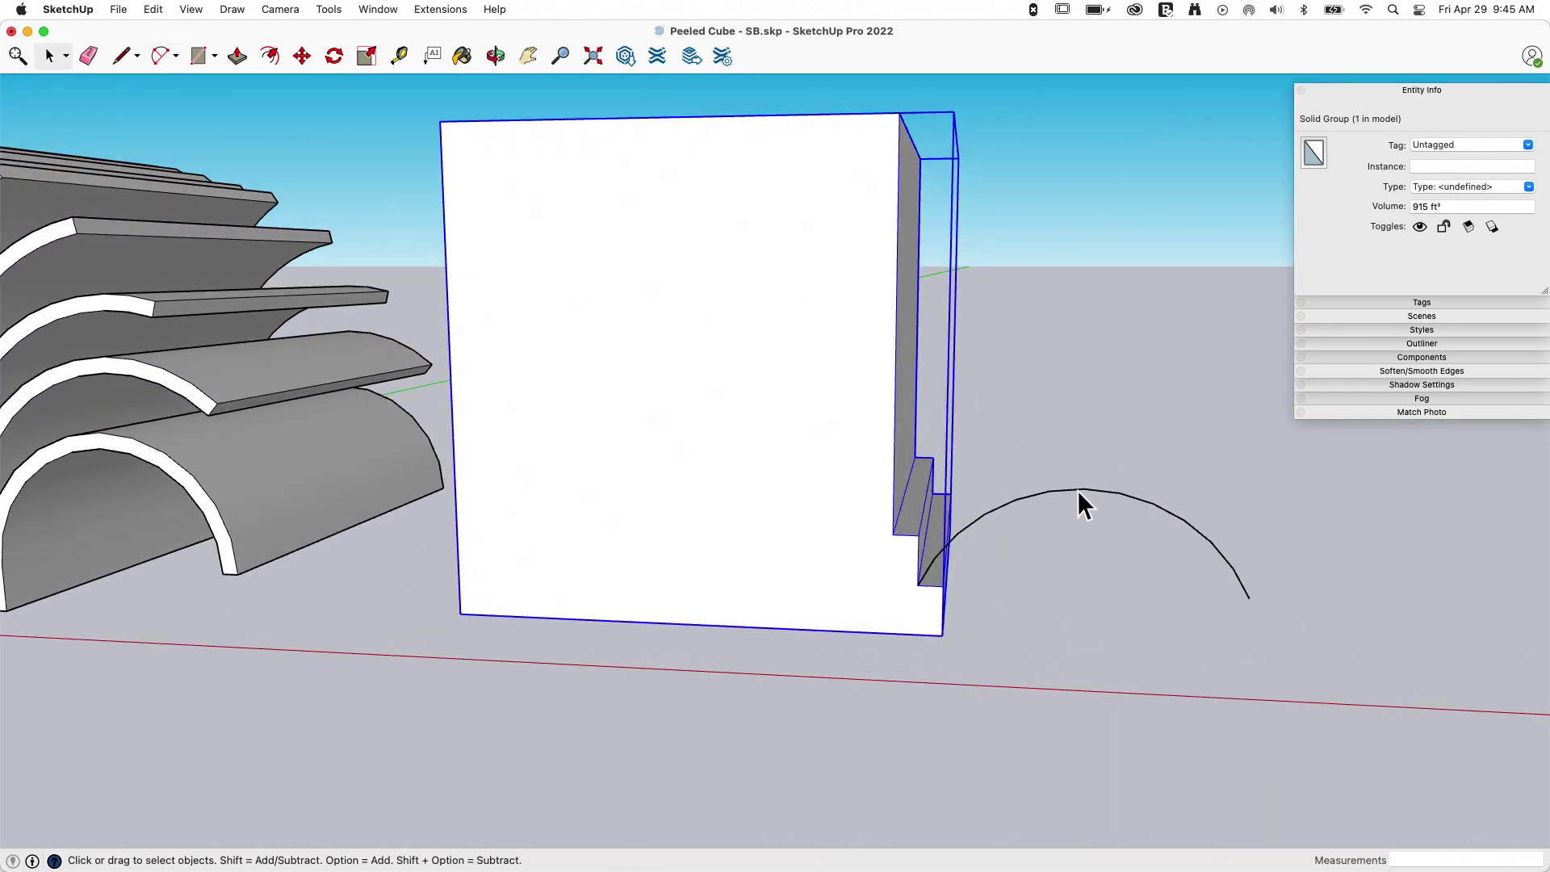
{"action": "left_click", "coordinate": [1078, 490]}
{"action": "middle_click_drag", "start_coordinate": [1016, 484], "coordinate": [798, 577], "text": "shift"}
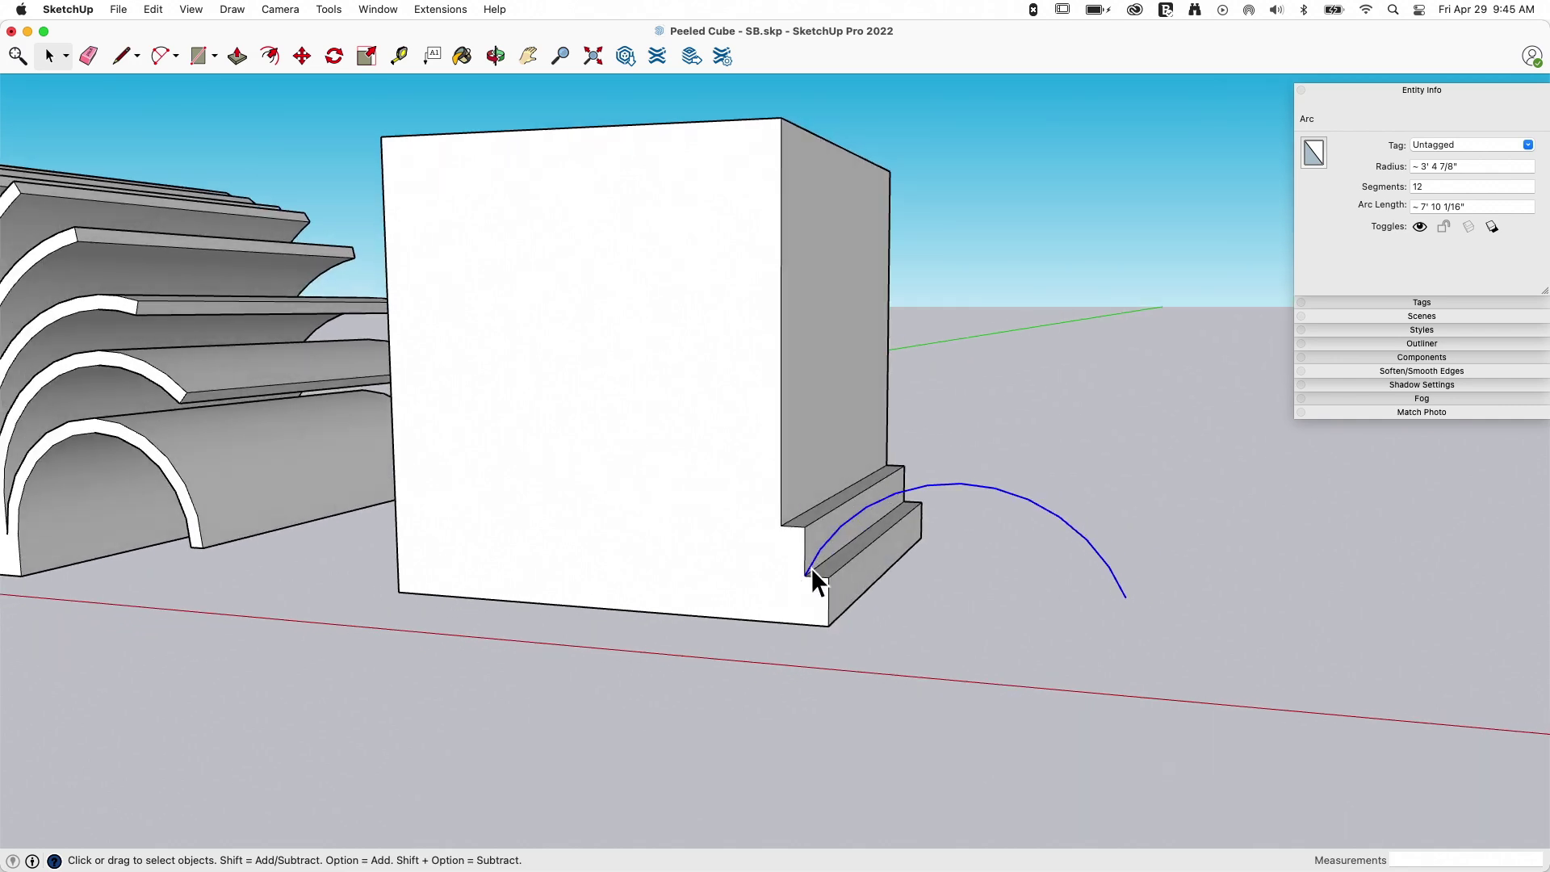
{"action": "scroll", "coordinate": [811, 568], "scroll_direction": "down", "scroll_amount": 2}
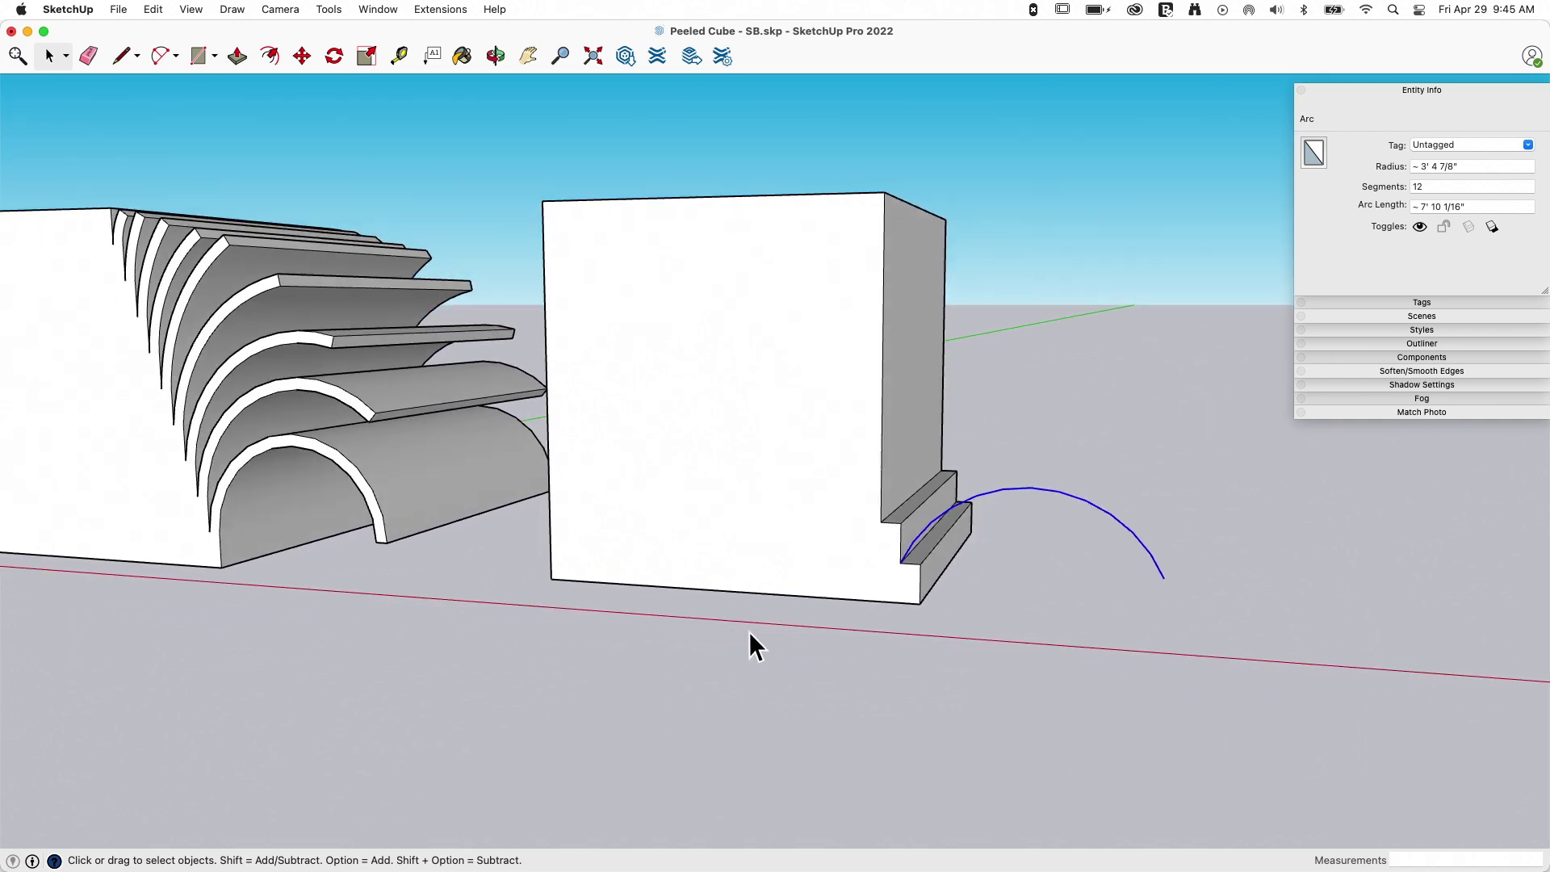
{"action": "middle_click_drag", "start_coordinate": [750, 636], "coordinate": [966, 508]}
{"action": "scroll", "coordinate": [966, 509], "scroll_direction": "left", "scroll_amount": 10}
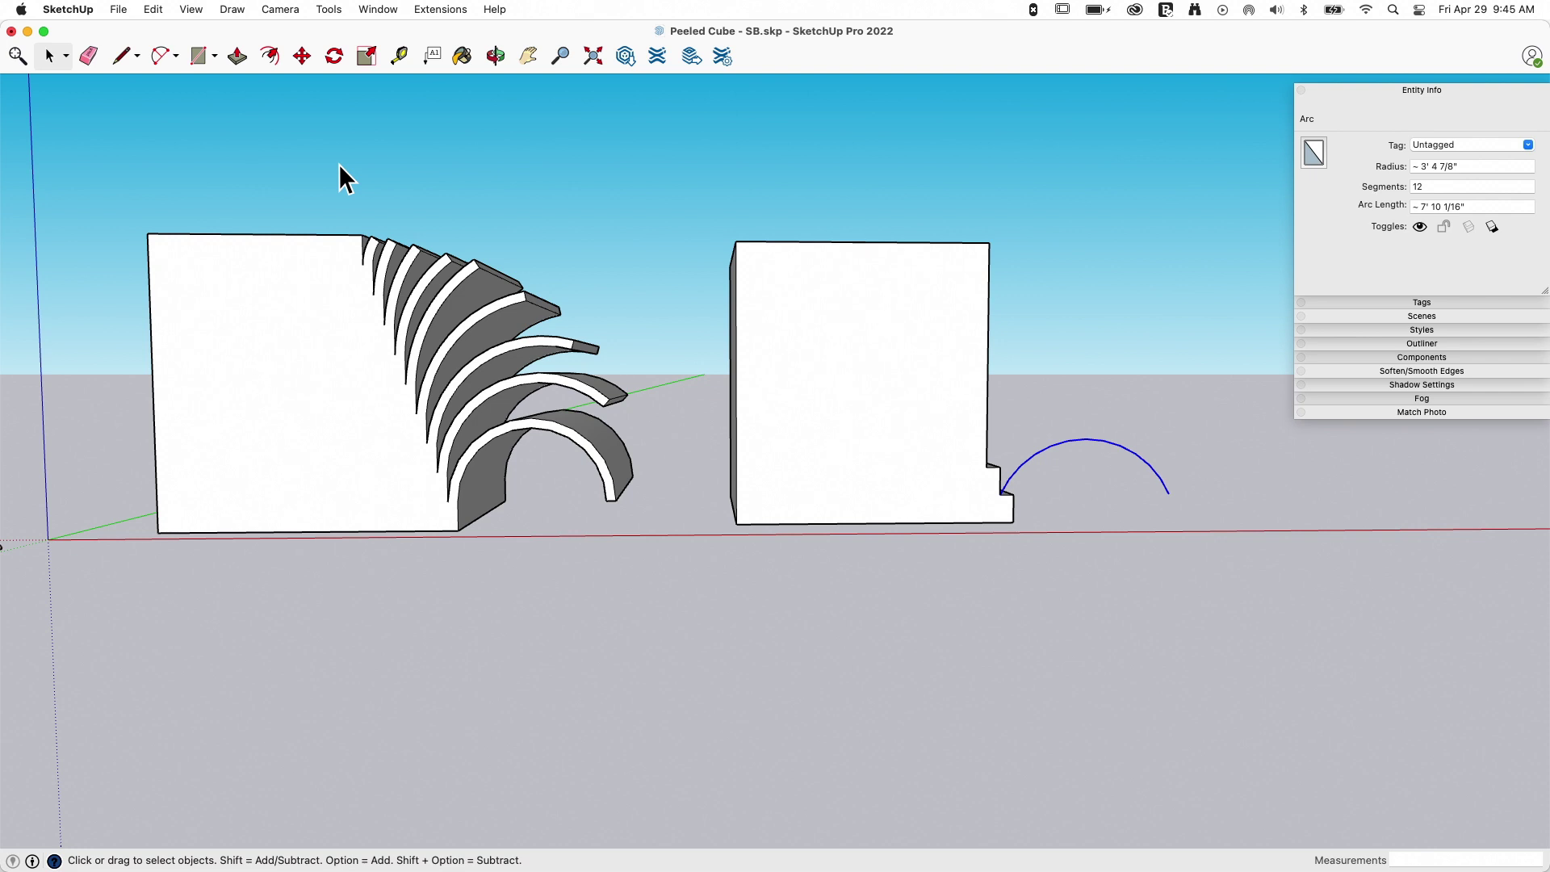
- Zoom in on the cube's right side and select the arc's length value in Entity Info
{"action": "middle_click_drag", "start_coordinate": [1264, 502], "coordinate": [1024, 431]}
{"action": "scroll", "coordinate": [1018, 420], "scroll_direction": "up", "scroll_amount": 5}
{"action": "scroll", "coordinate": [1020, 417], "scroll_direction": "up", "scroll_amount": 1}
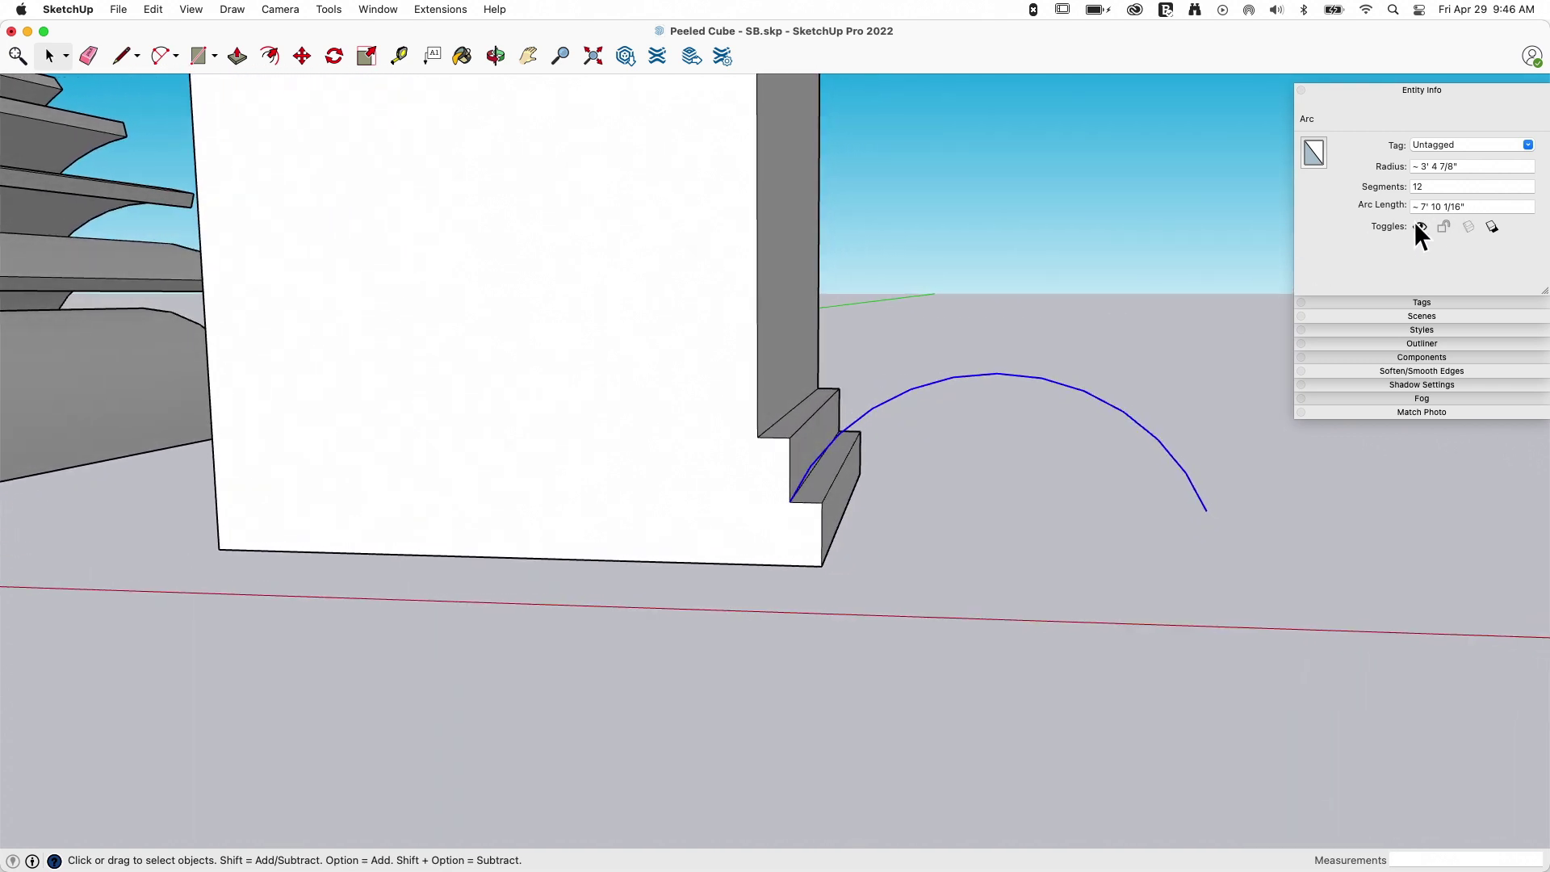
{"action": "left_click_drag", "start_coordinate": [1461, 206], "coordinate": [1403, 207]}
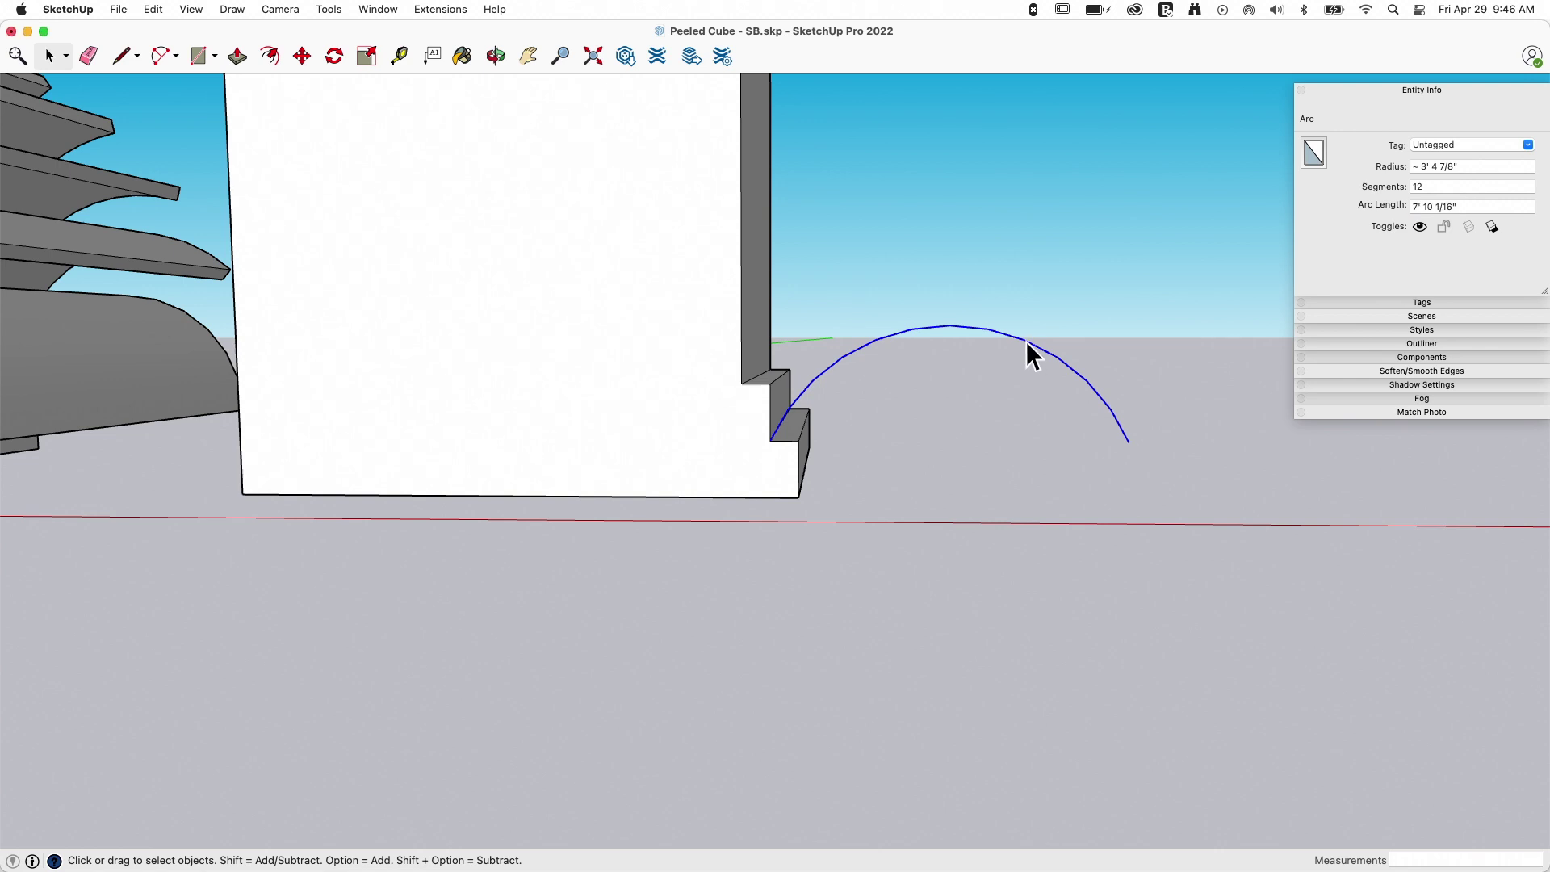
- Enlarge the arc in several small uniform increments with the Scale tool
{"action": "key", "text": "s"}
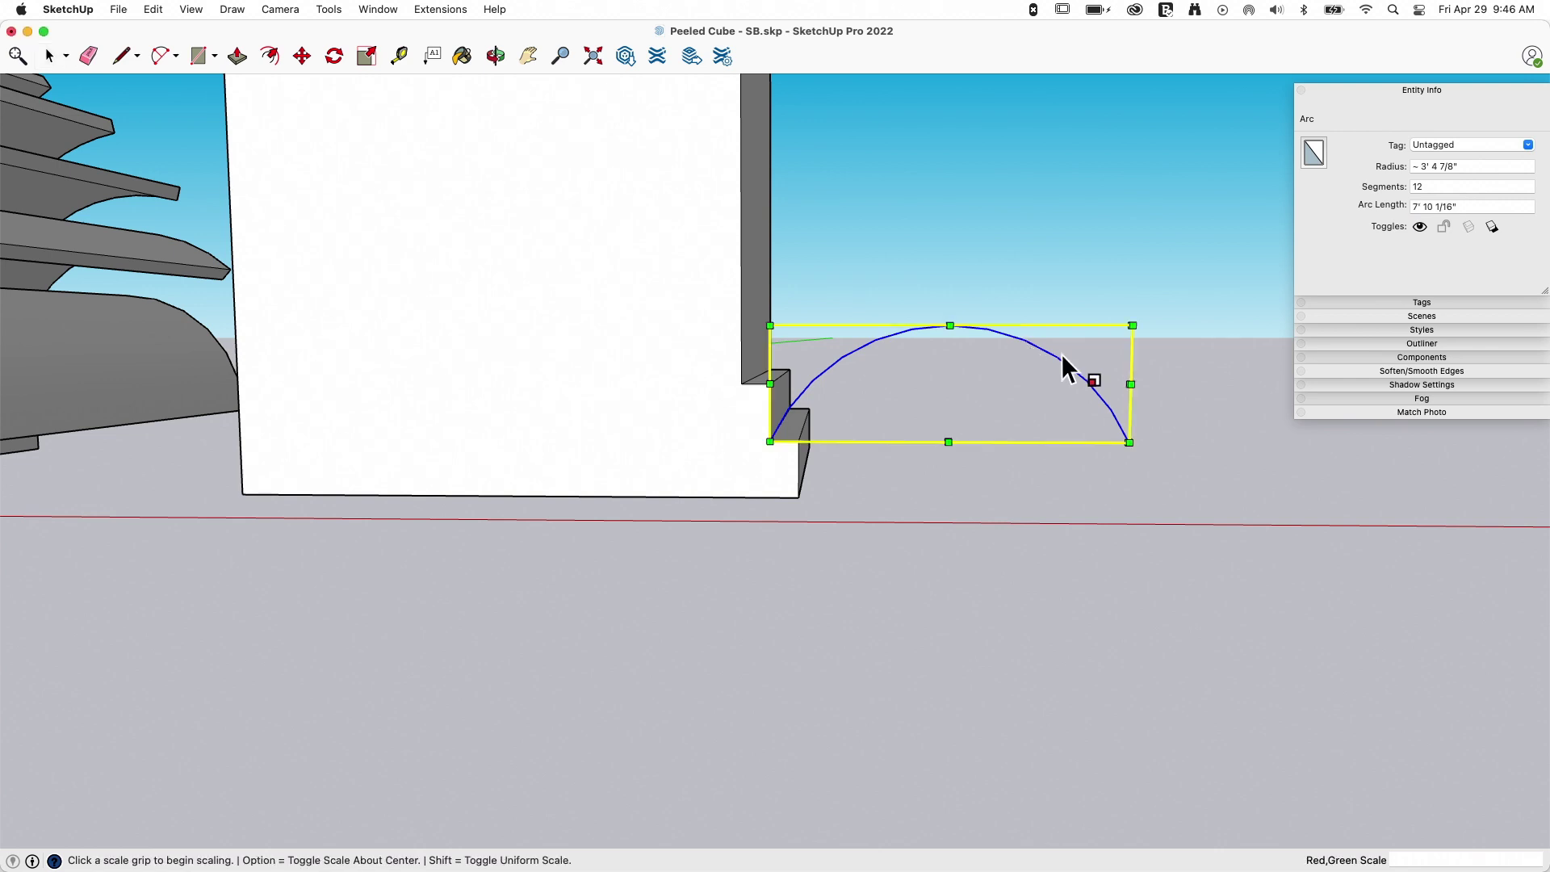
{"action": "left_click", "coordinate": [1131, 325]}
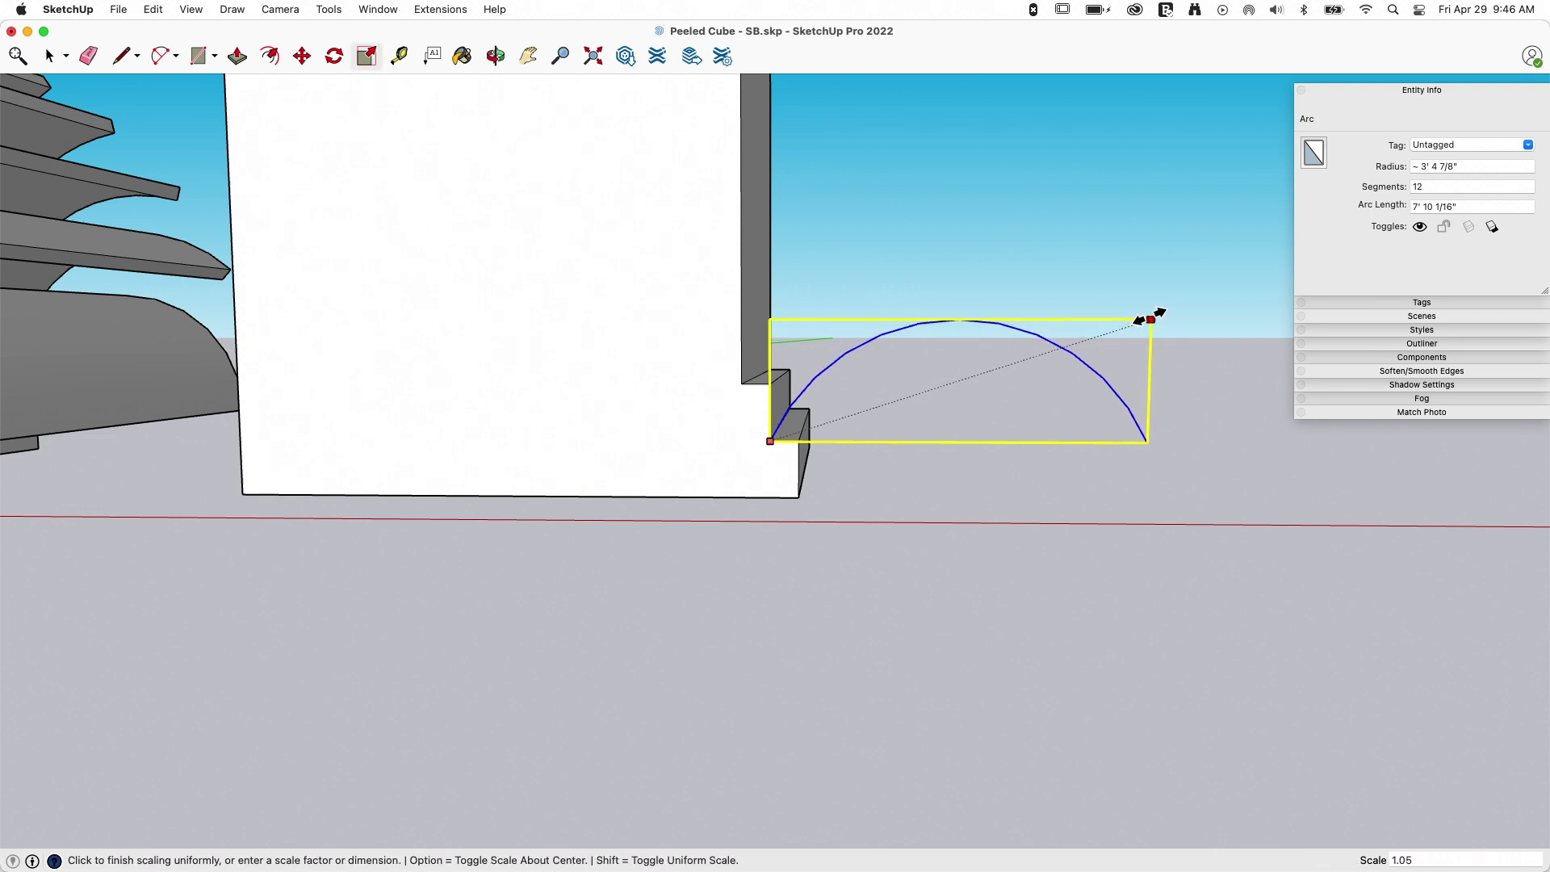
{"action": "left_click", "coordinate": [1160, 314]}
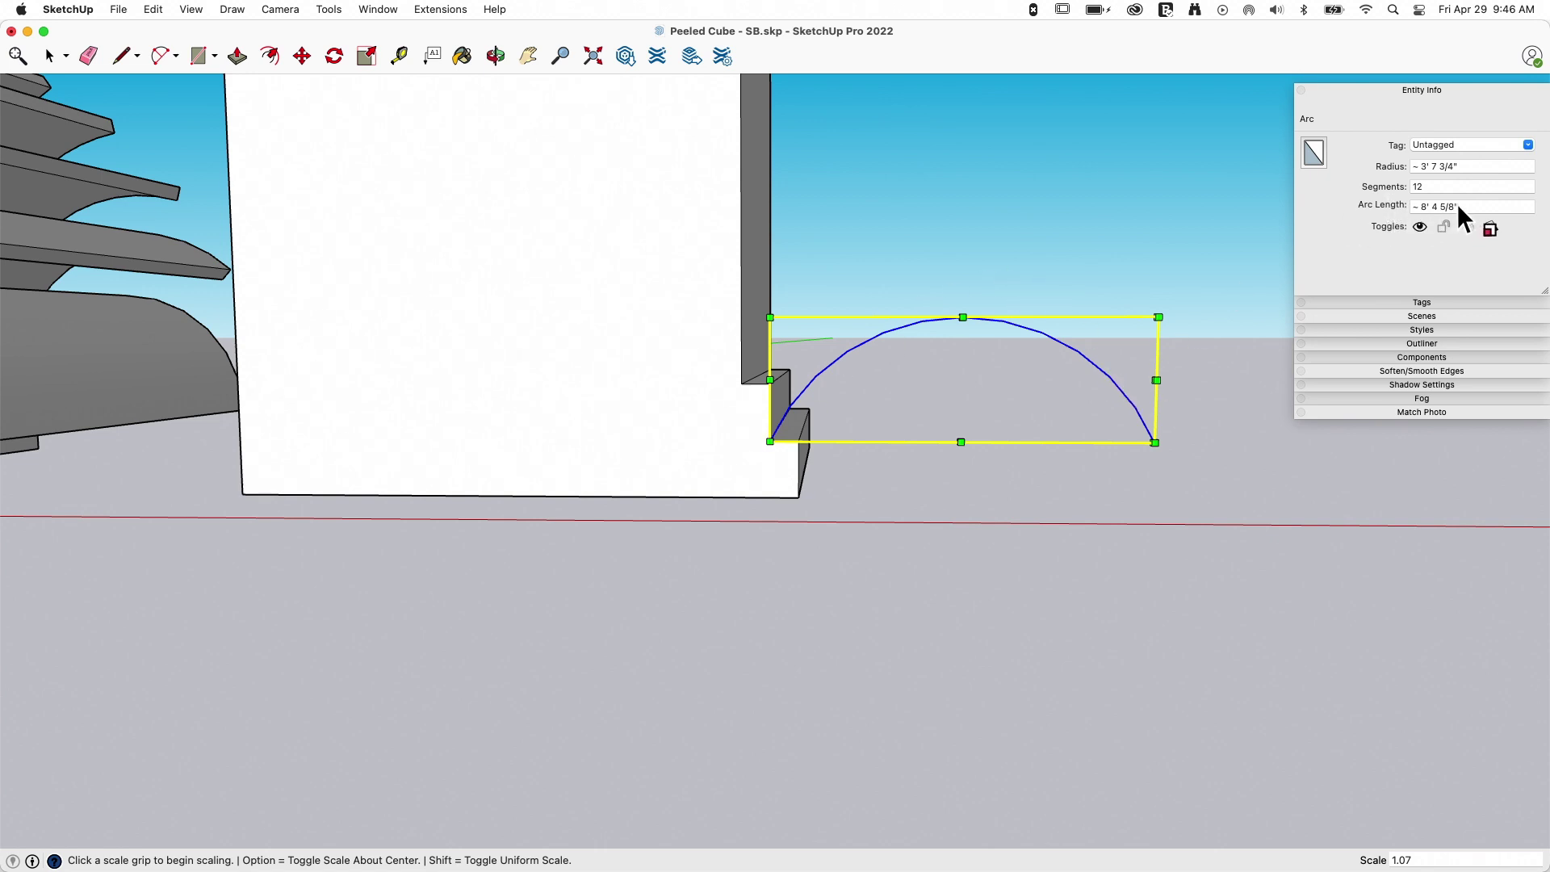
{"action": "left_click", "coordinate": [1161, 316]}
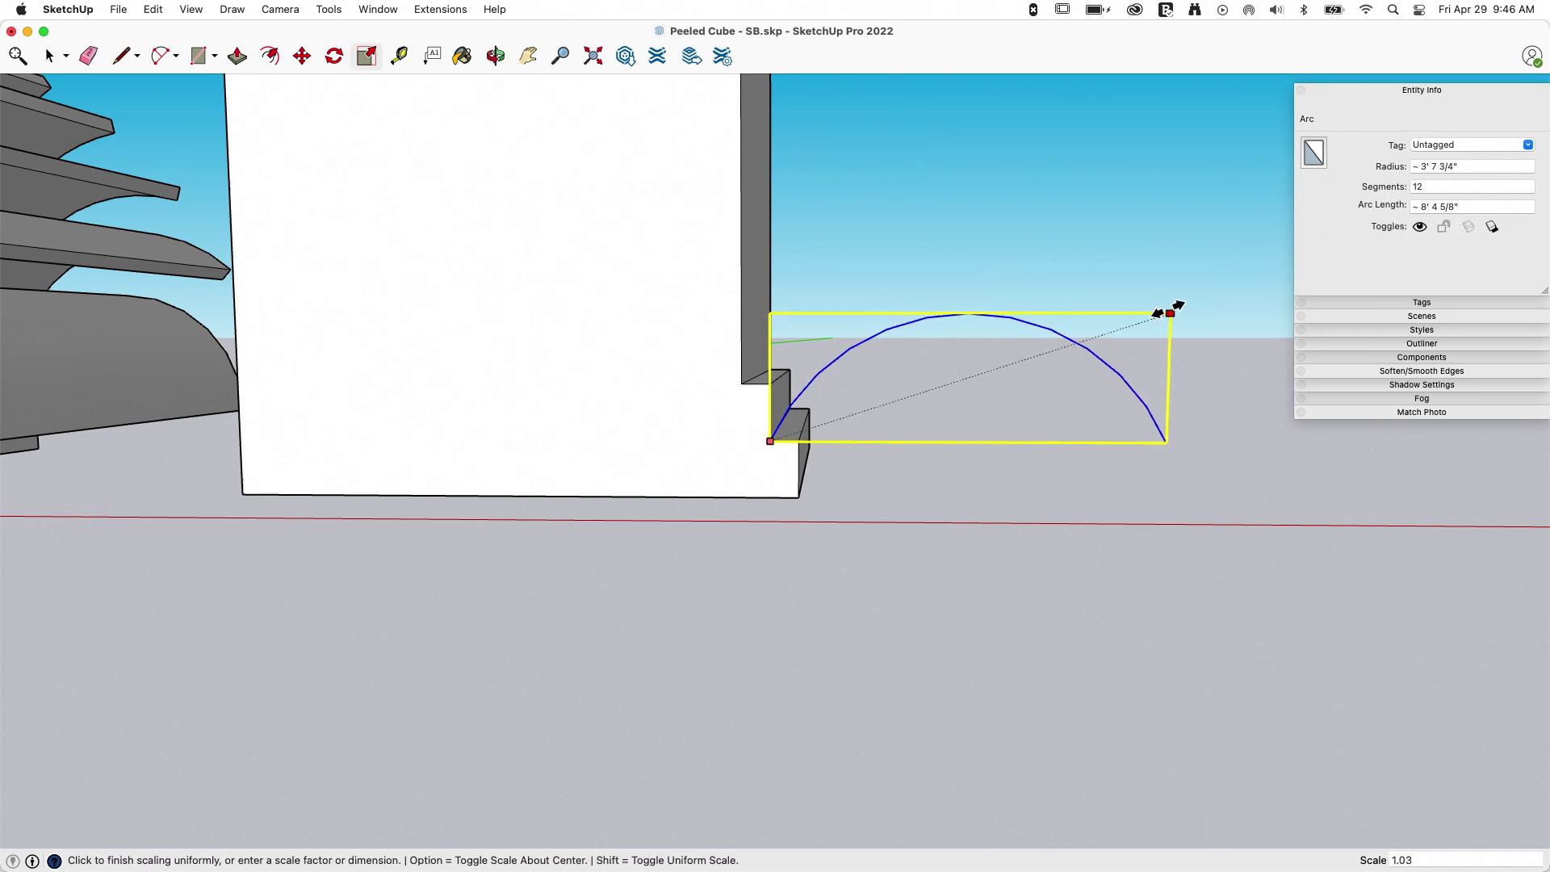
{"action": "left_click", "coordinate": [1170, 308]}
{"action": "left_click", "coordinate": [1169, 308]}
{"action": "left_click", "coordinate": [1183, 308]}
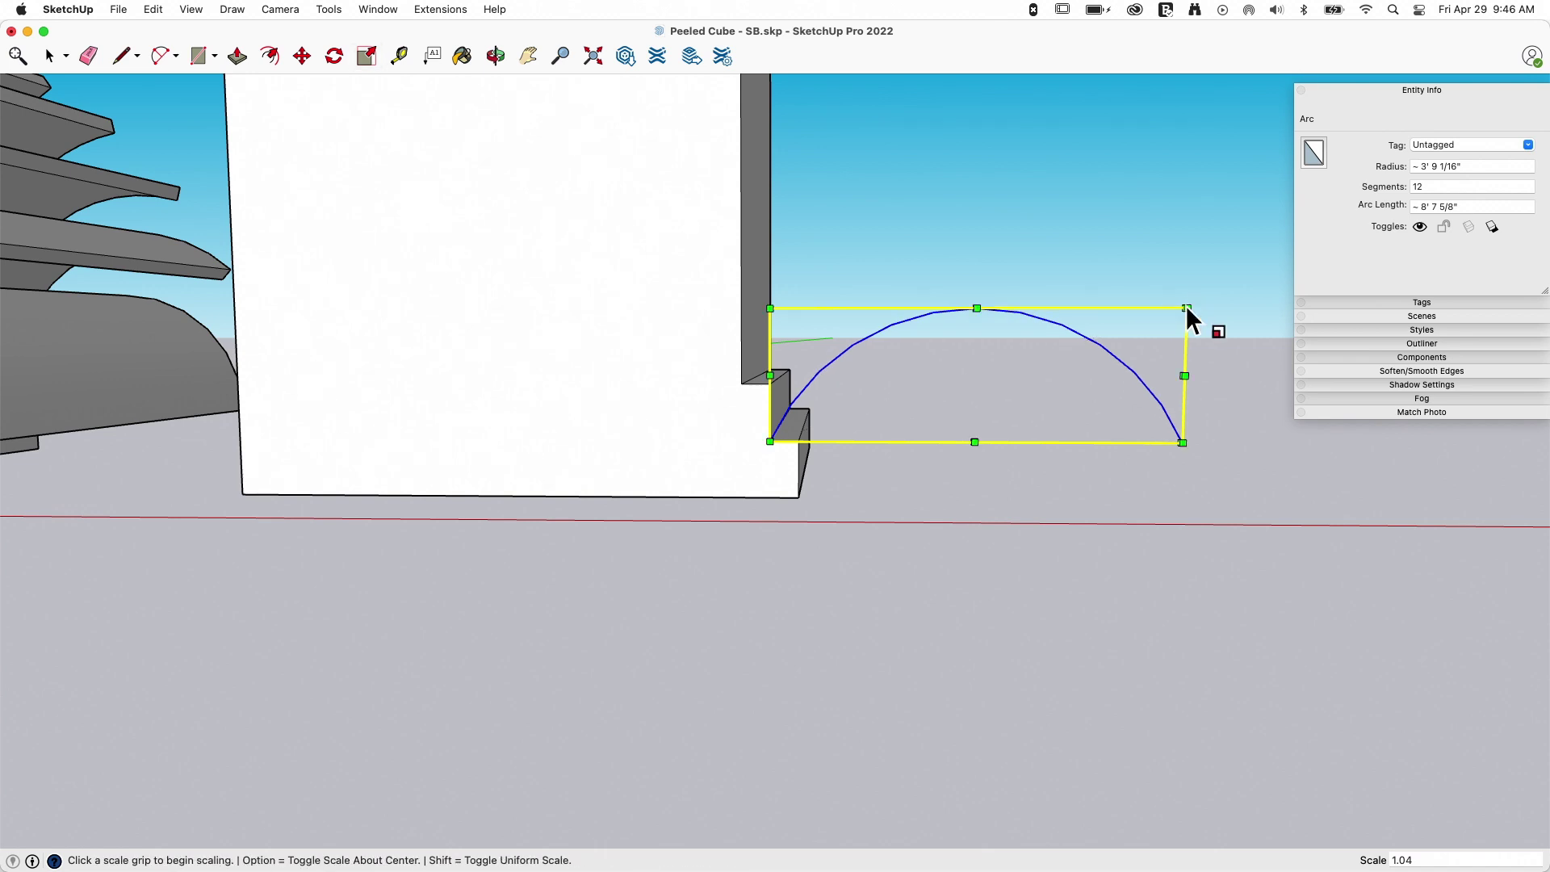
{"action": "left_click", "coordinate": [1184, 307]}
{"action": "left_click", "coordinate": [1195, 306]}
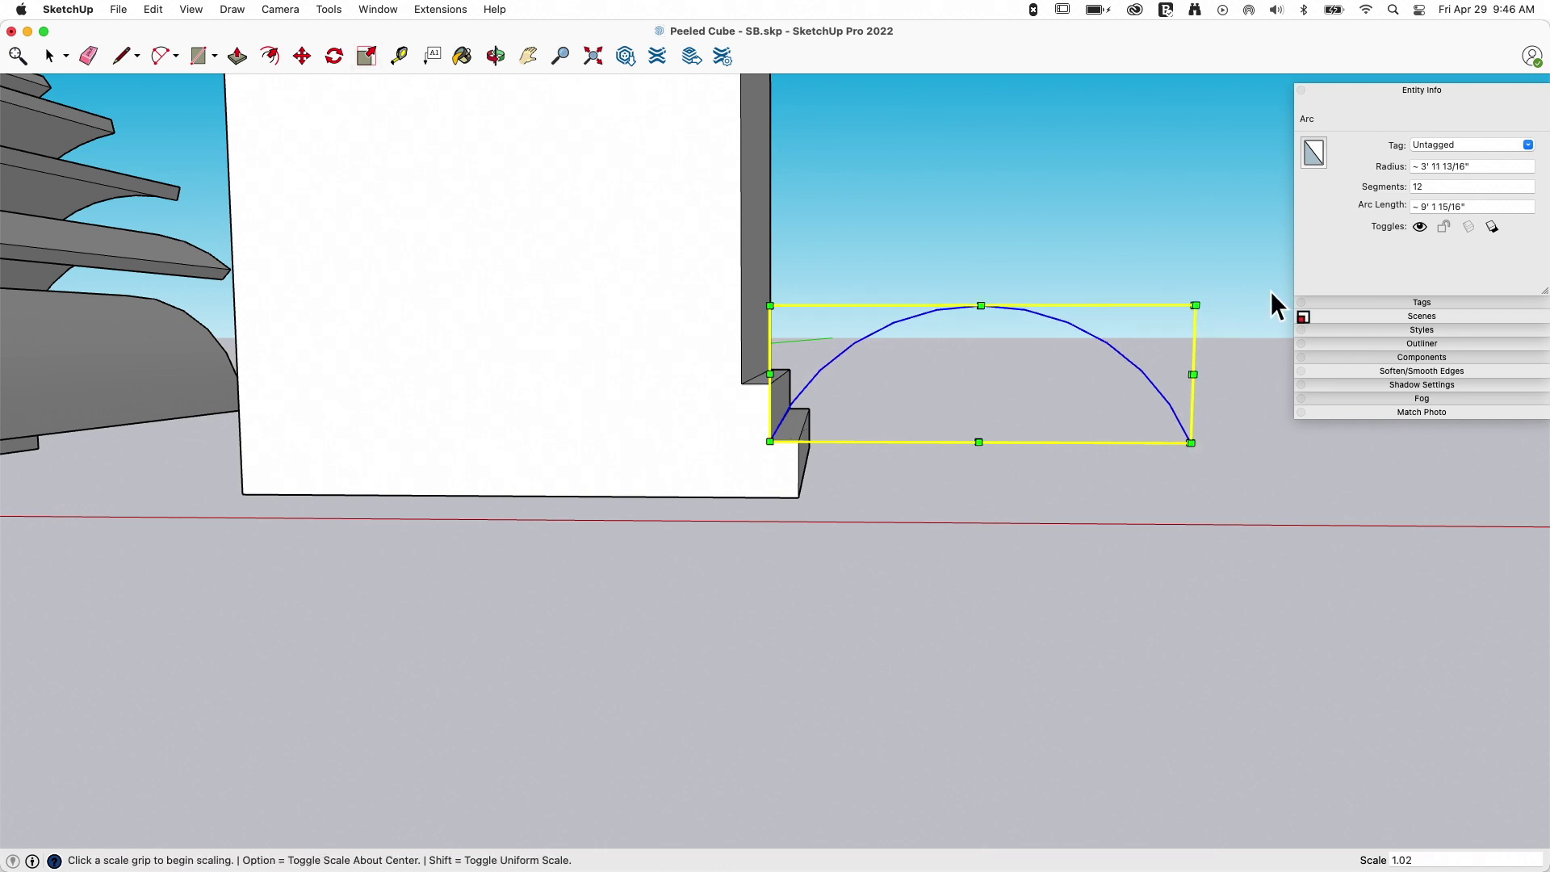
- Scale the arc back down by a 0.99 factor
{"action": "left_click", "coordinate": [1196, 304]}
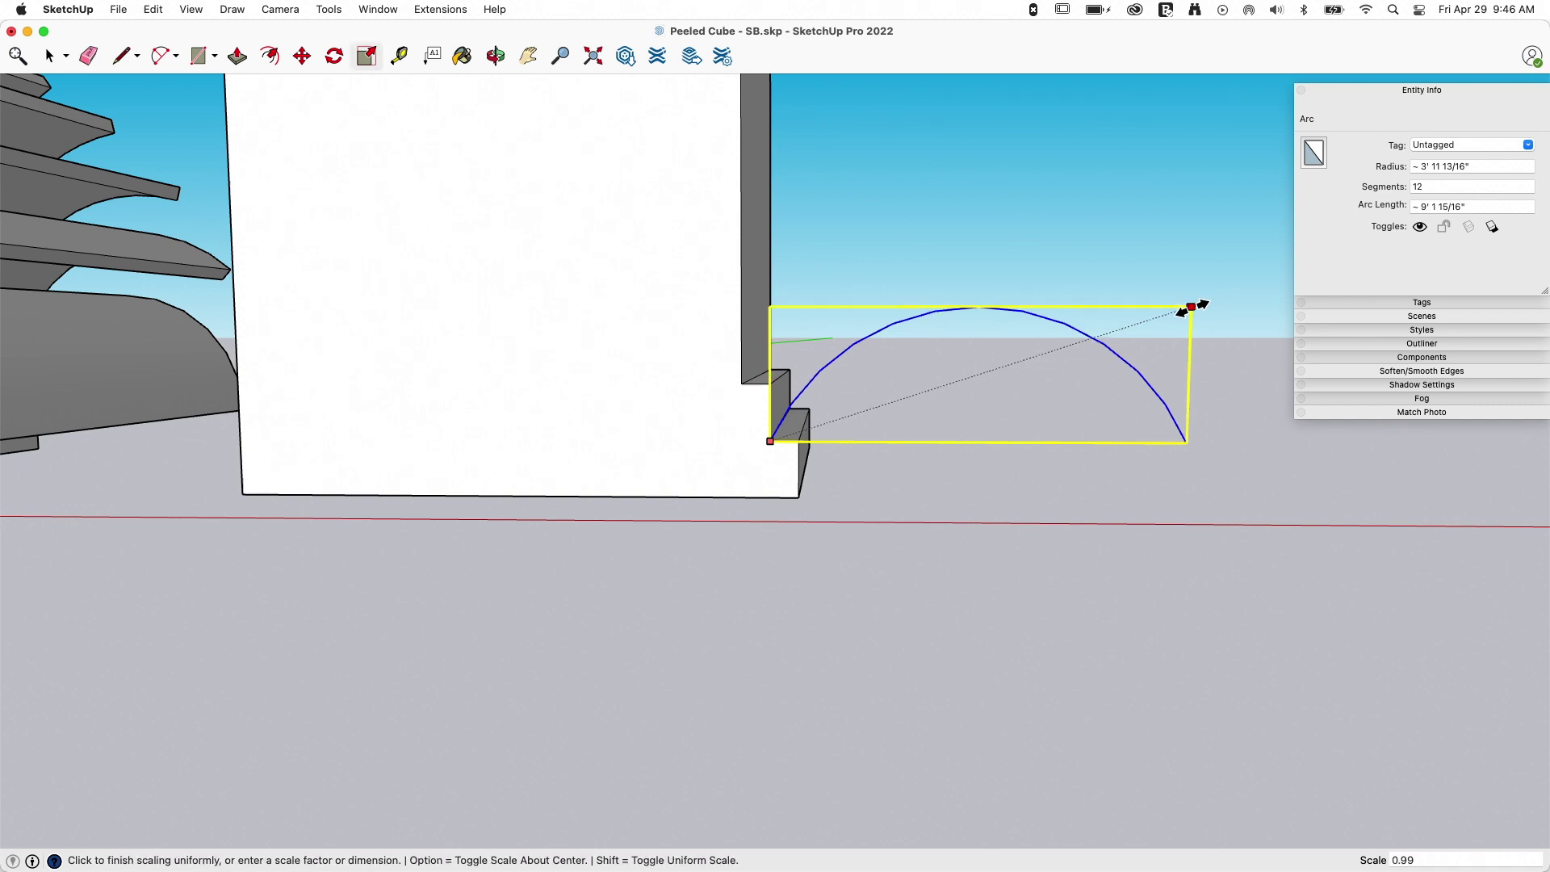
{"action": "left_click", "coordinate": [1191, 307]}
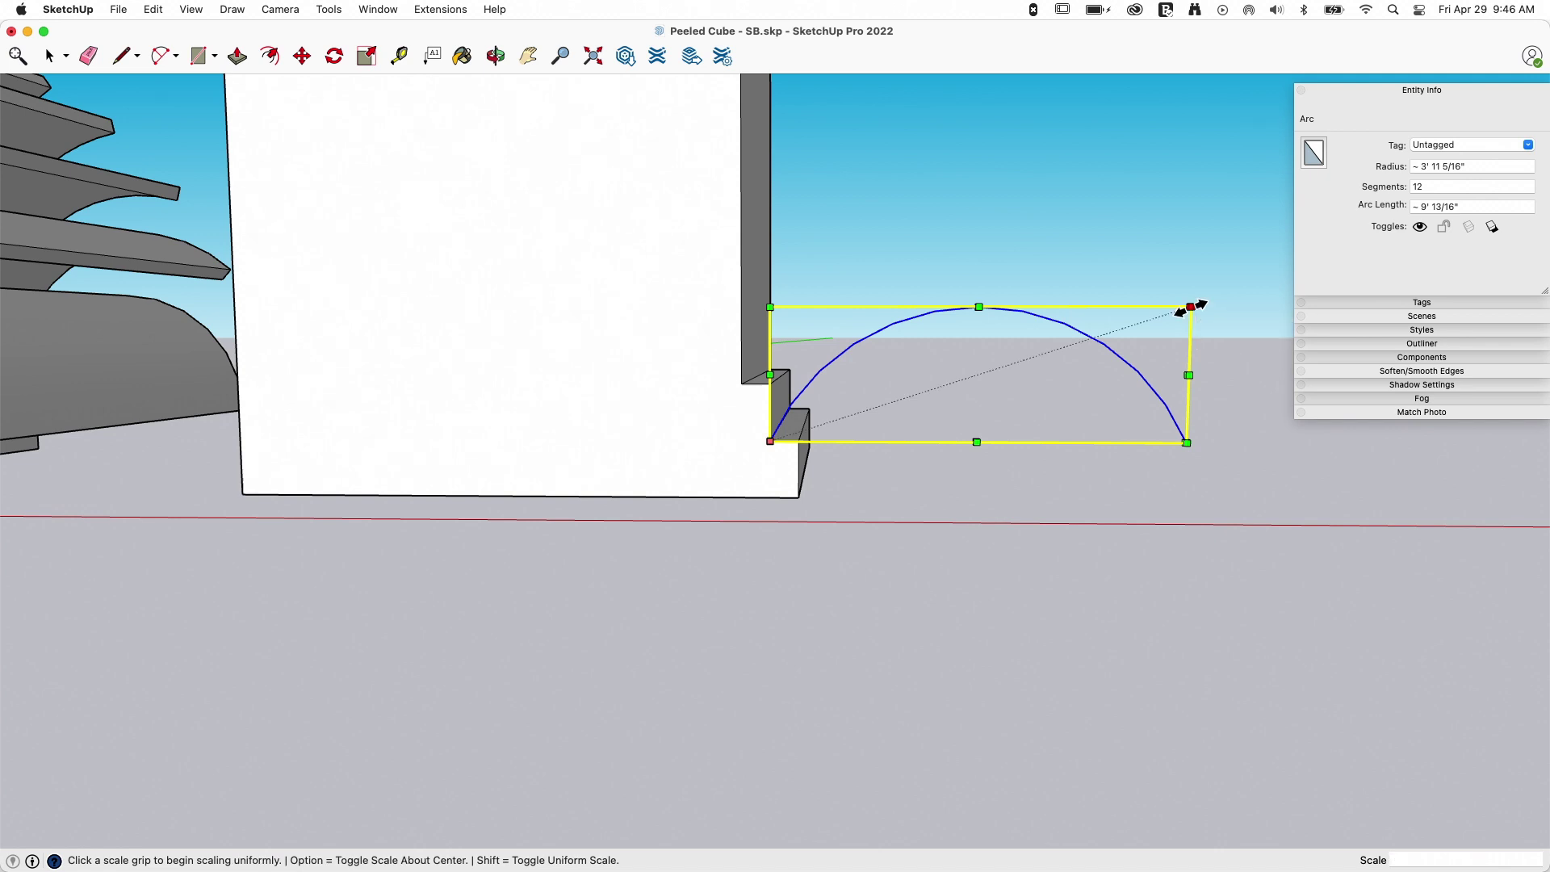
{"action": "left_click_drag", "start_coordinate": [1190, 307], "coordinate": [1195, 305]}
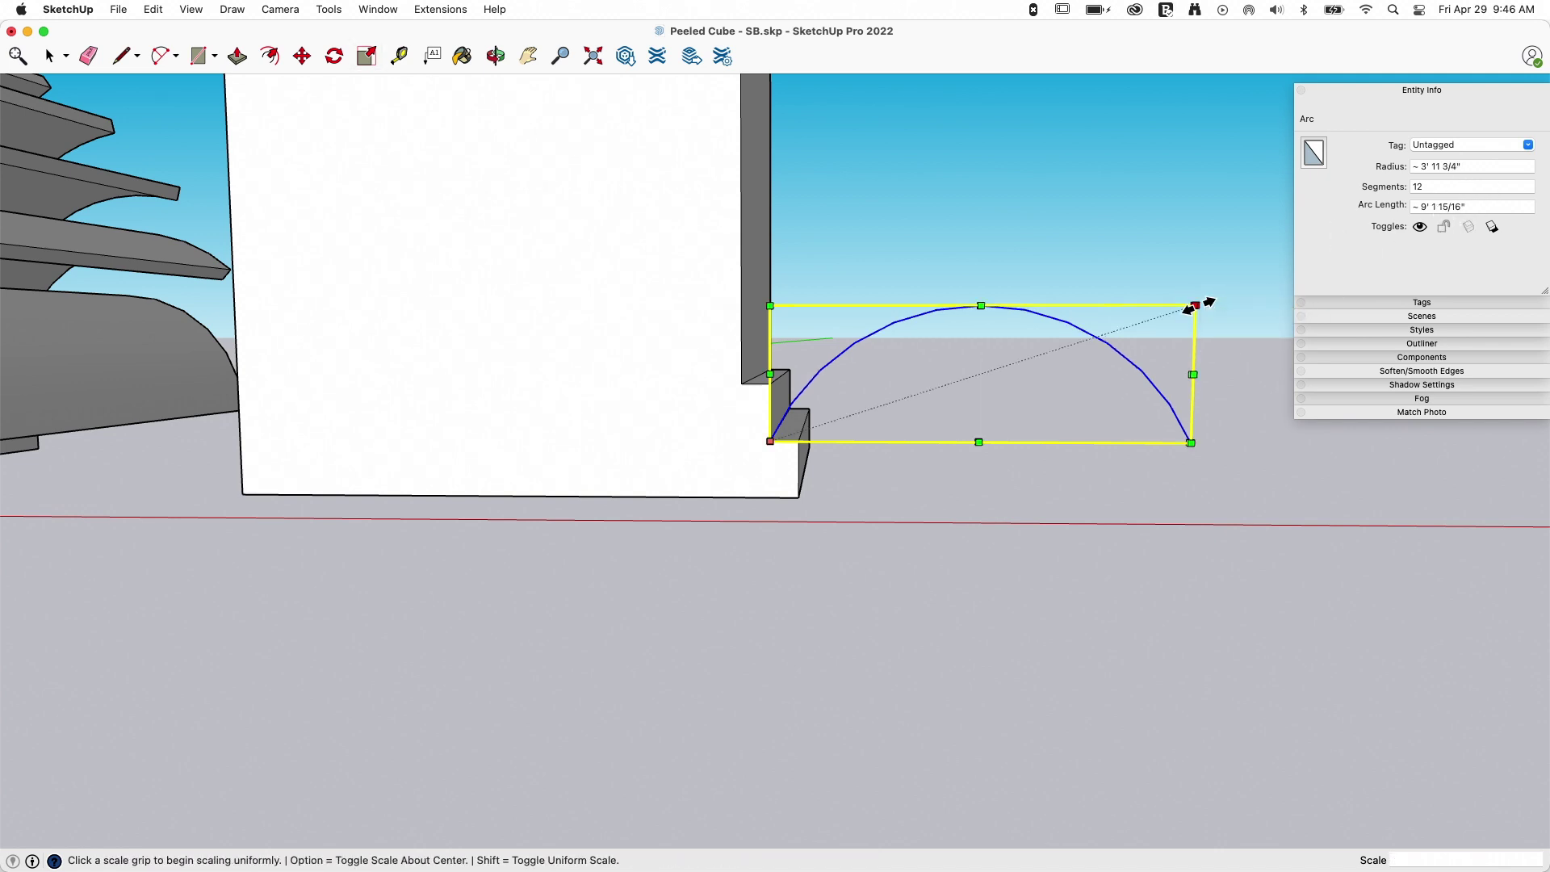
{"action": "left_click_drag", "start_coordinate": [1195, 305], "coordinate": [1190, 307]}
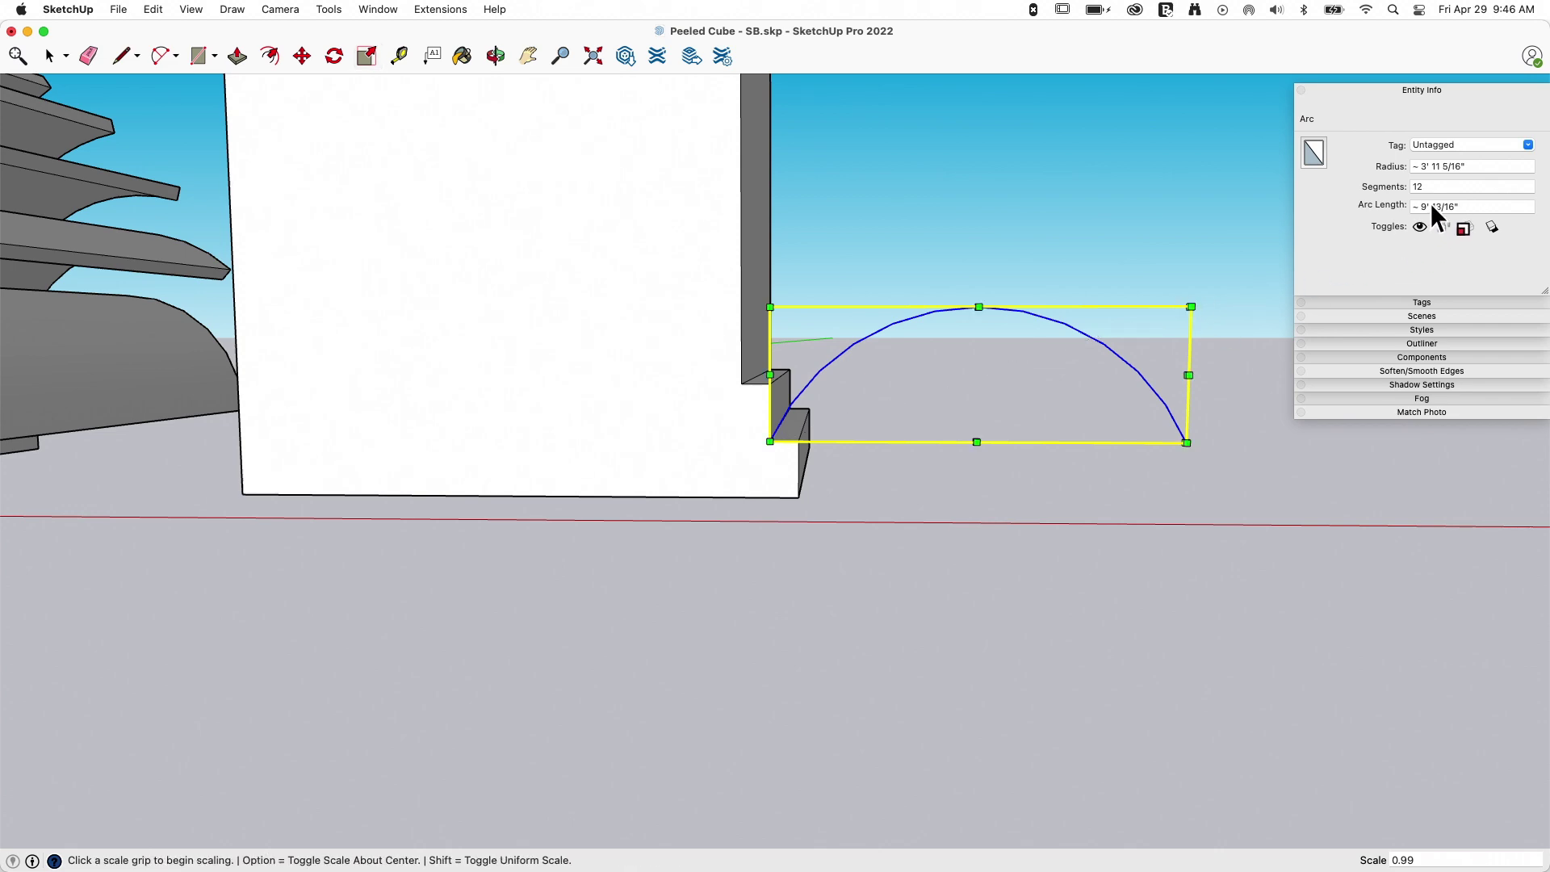
- Orbit to view both blocks, then the resized arc from the cube's right side
{"action": "scroll", "coordinate": [805, 458], "scroll_direction": "down", "scroll_amount": 2}
{"action": "scroll", "coordinate": [805, 458], "scroll_direction": "down", "scroll_amount": 4}
{"action": "middle_click_drag", "start_coordinate": [805, 458], "coordinate": [1122, 360]}
{"action": "scroll", "coordinate": [856, 380], "scroll_direction": "up", "scroll_amount": 2}
{"action": "middle_click_drag", "start_coordinate": [855, 379], "coordinate": [729, 419]}
{"action": "middle_click_drag", "start_coordinate": [1276, 389], "coordinate": [923, 351]}
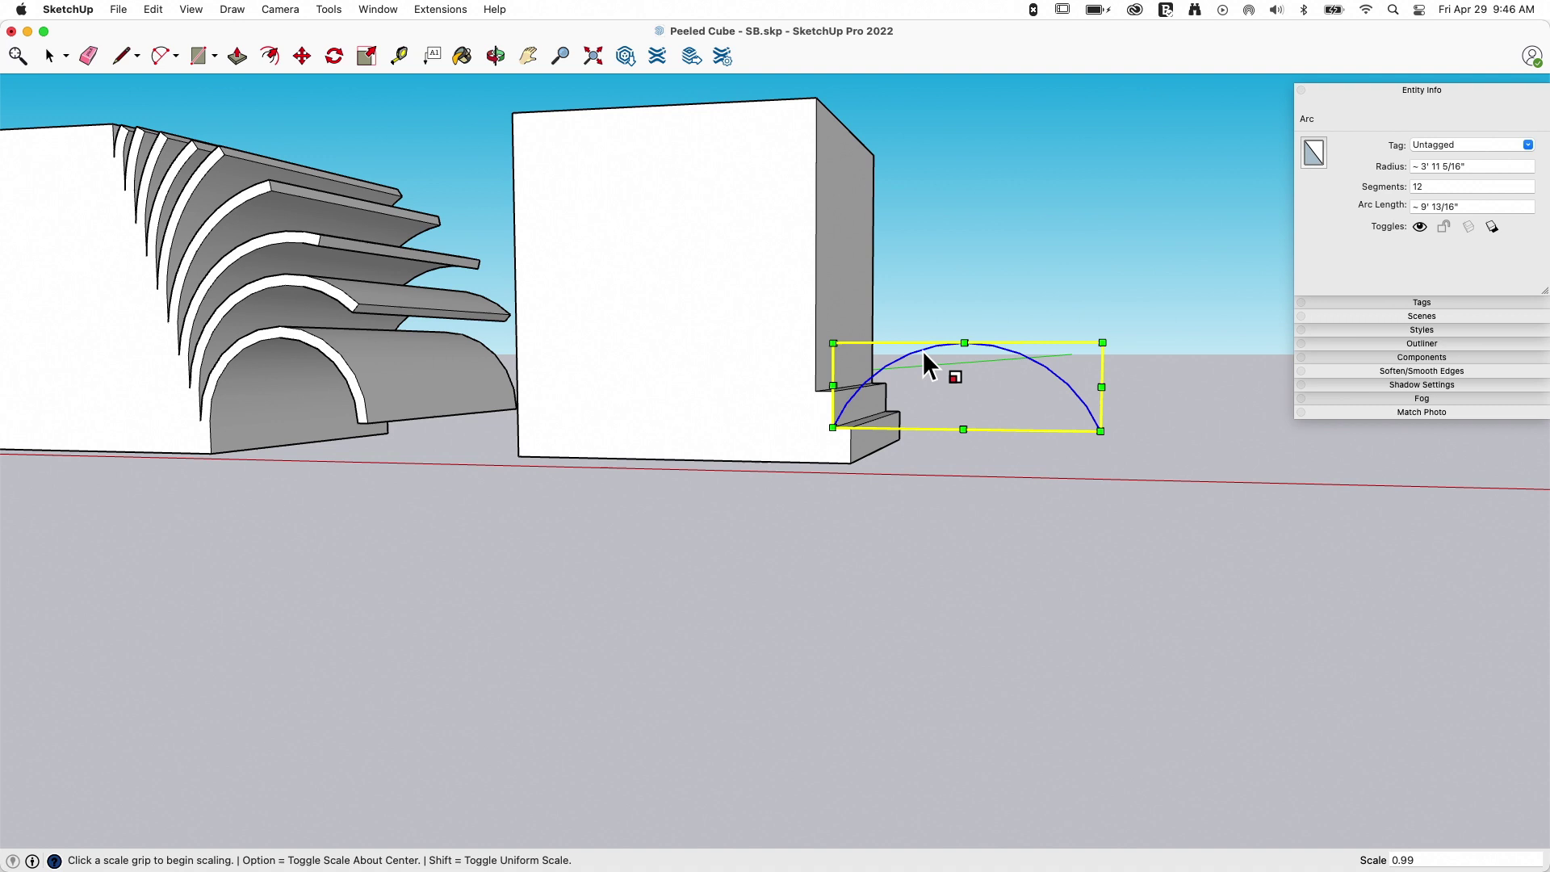
{"action": "scroll", "coordinate": [907, 318], "scroll_direction": "up", "scroll_amount": 2}
{"action": "scroll", "coordinate": [908, 319], "scroll_direction": "up", "scroll_amount": 2}
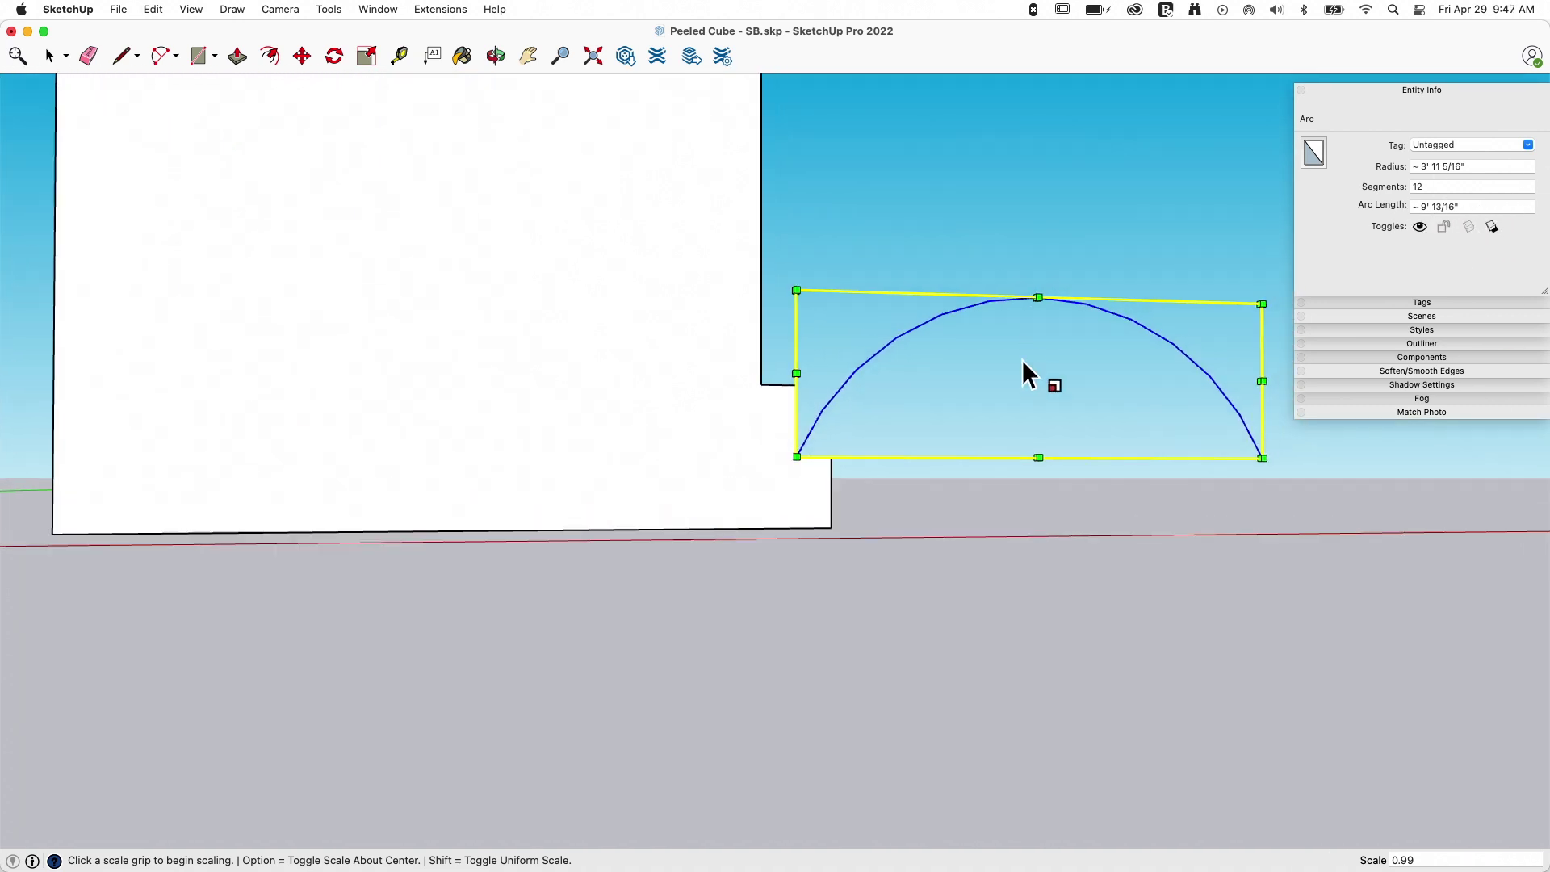
{"action": "middle_click_drag", "start_coordinate": [1022, 360], "coordinate": [694, 533]}
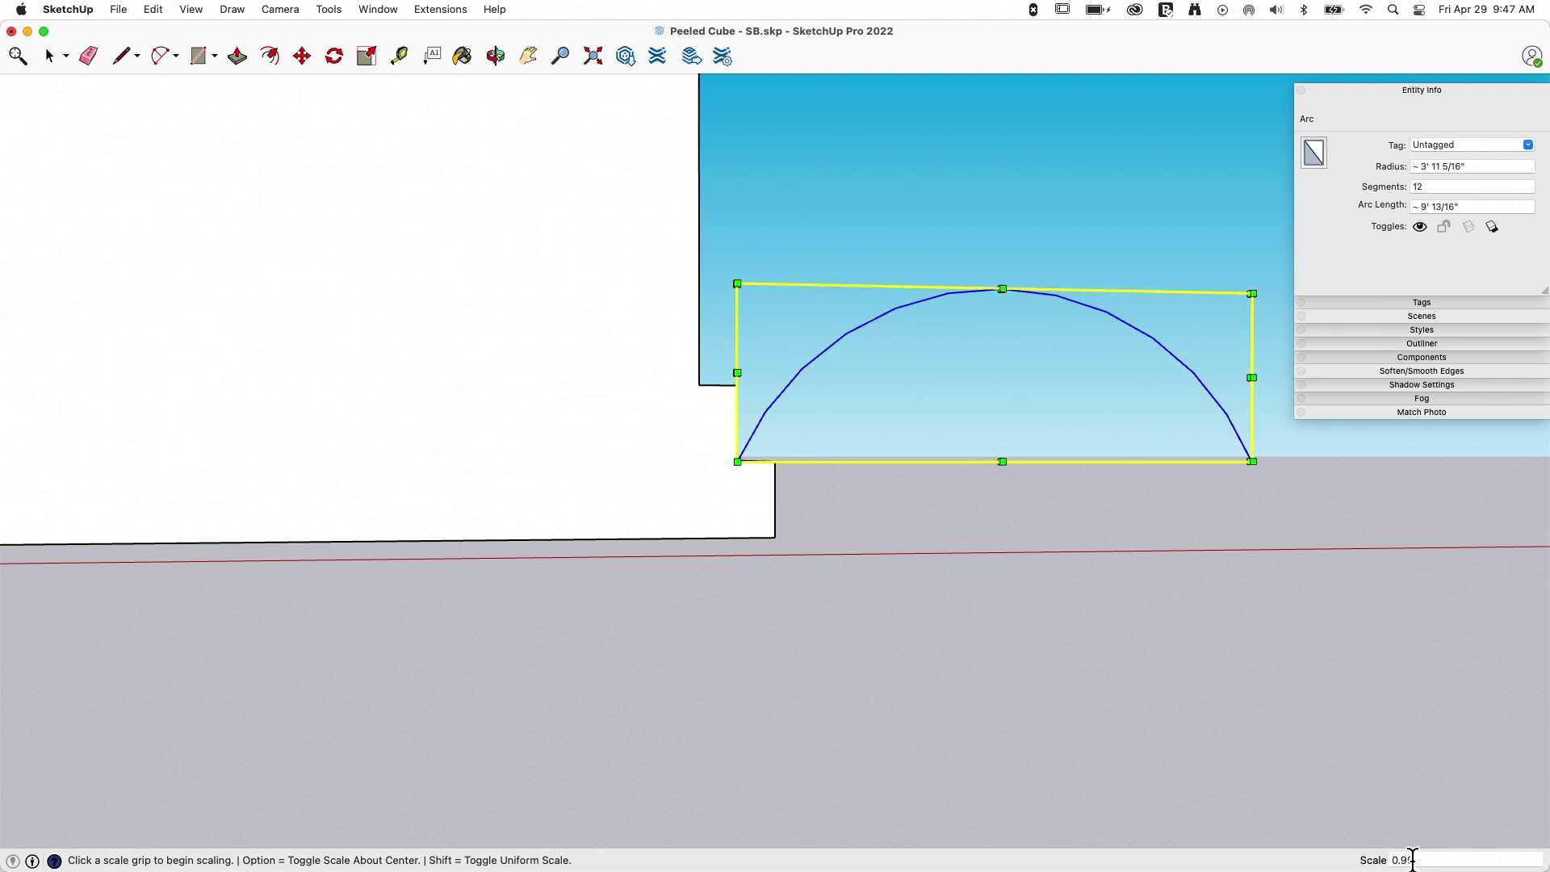
{"action": "scroll", "coordinate": [1445, 853], "scroll_direction": "down", "scroll_amount": 1}
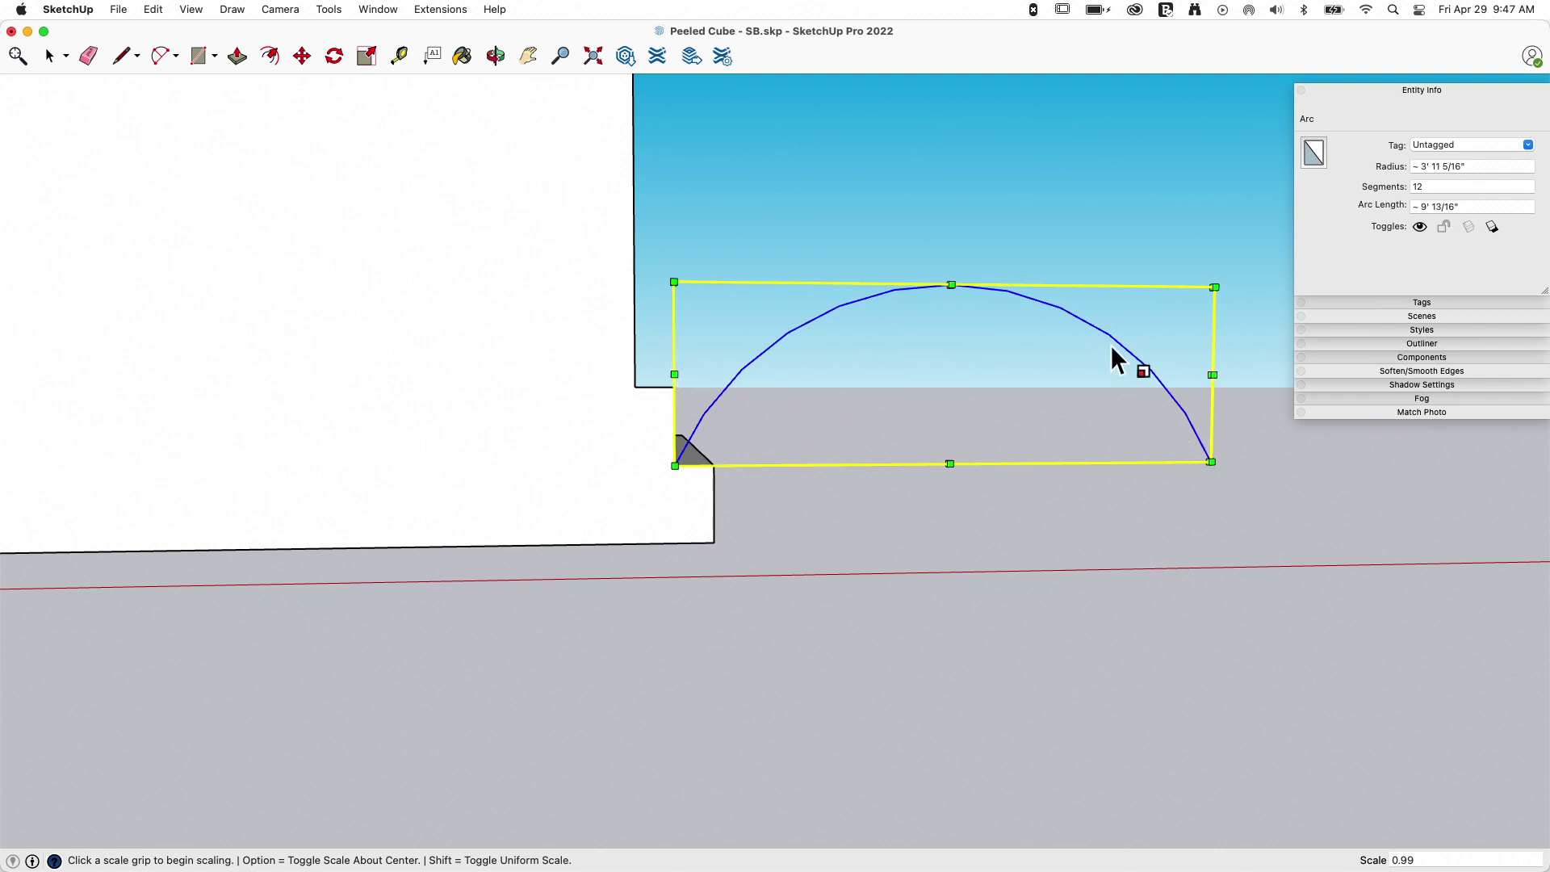
- Rotate the arc 24.2° upward about its base at the step corner
{"action": "middle_click_drag", "start_coordinate": [644, 488], "coordinate": [517, 535]}
{"action": "key", "text": "q"}
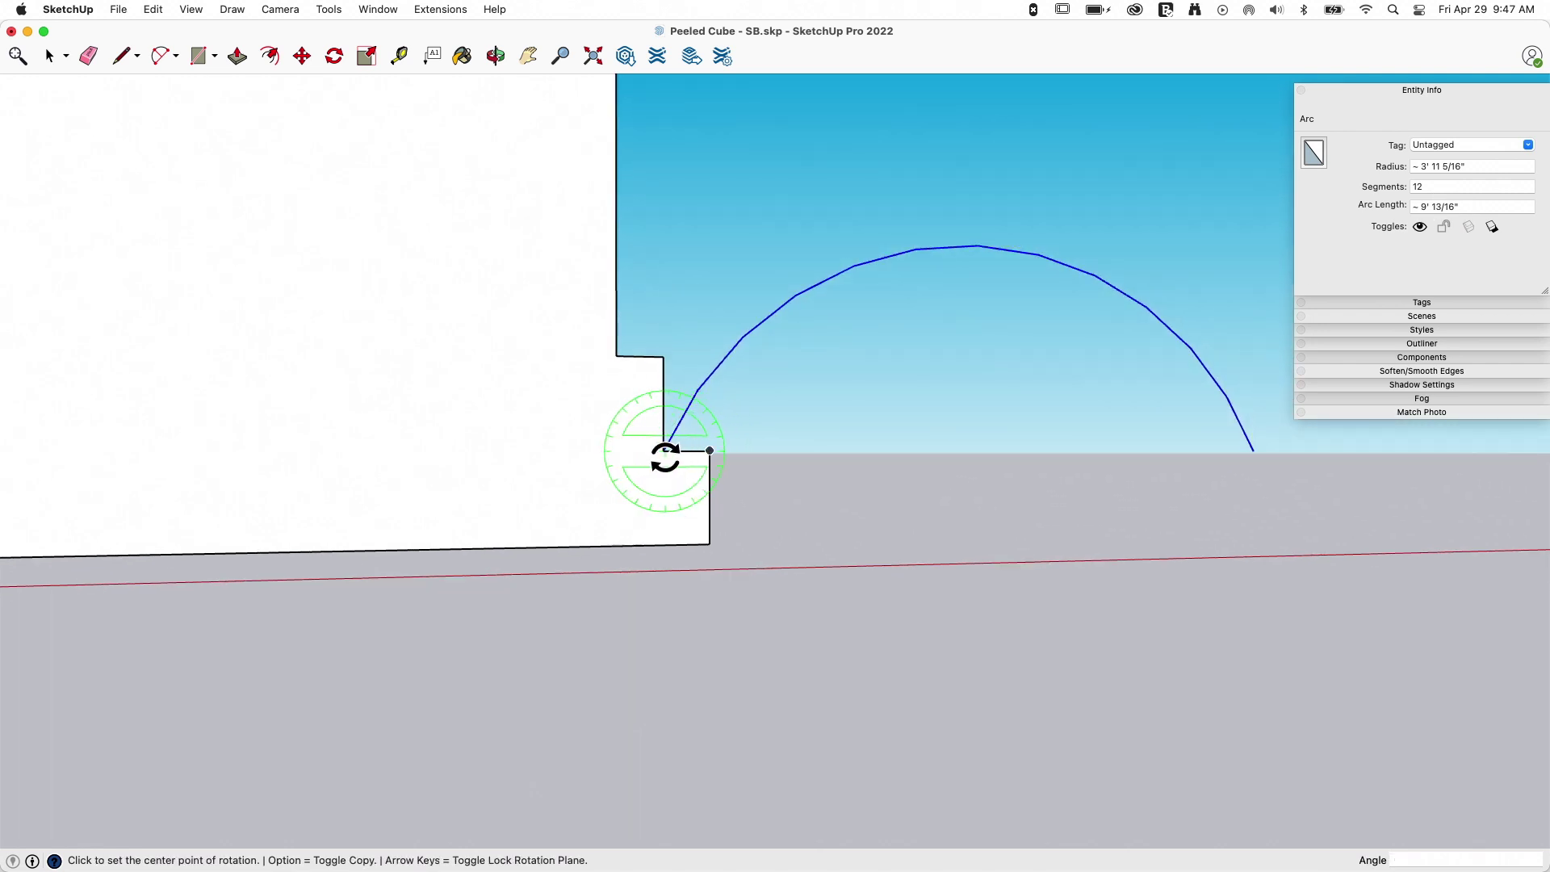
{"action": "left_click", "coordinate": [663, 450]}
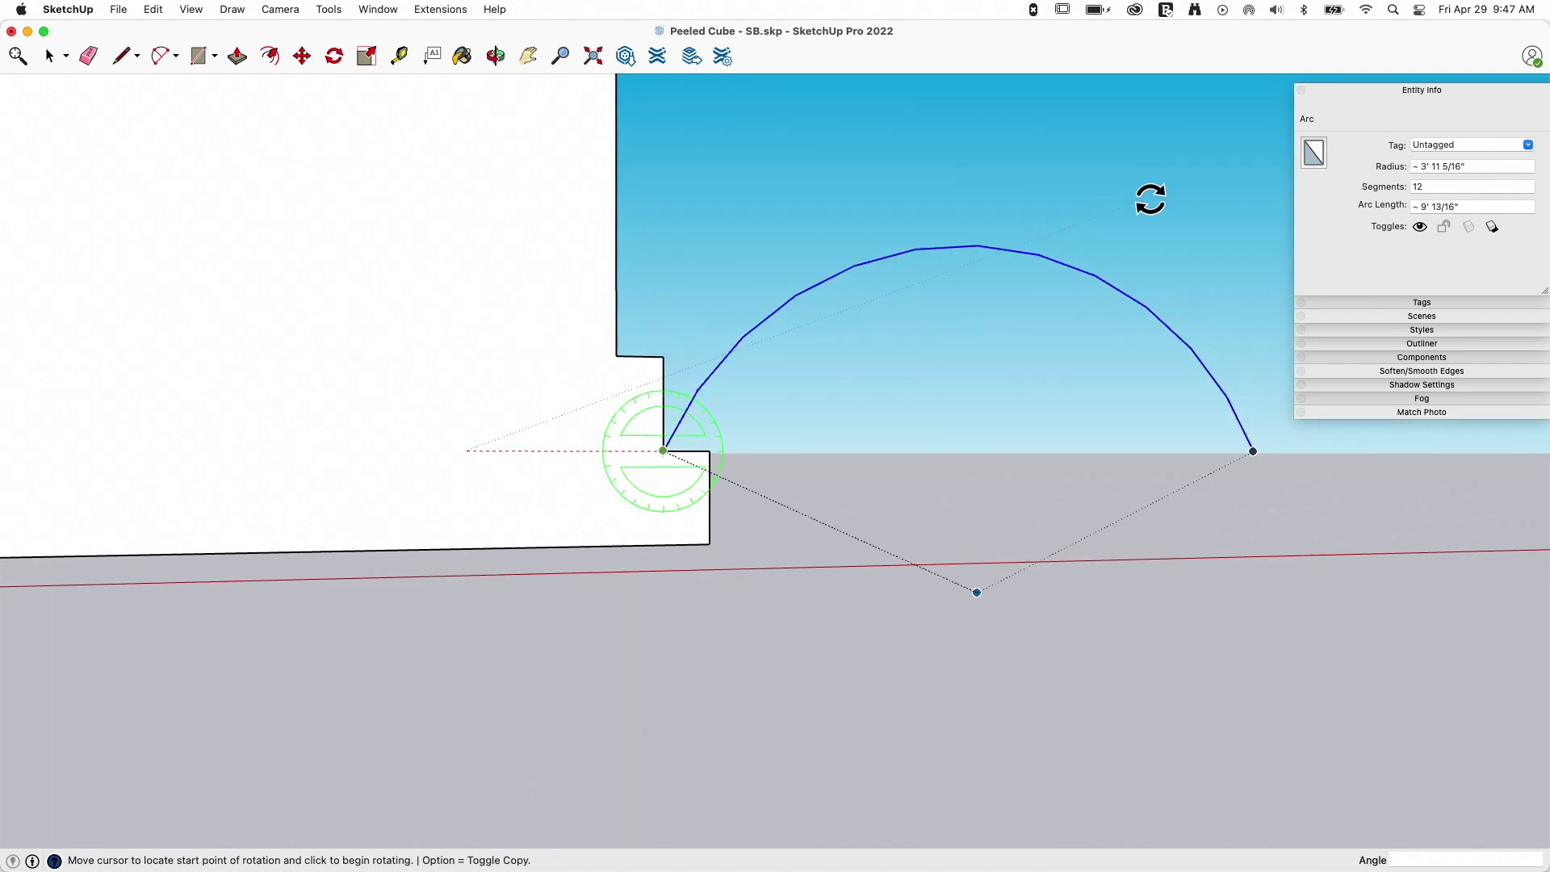
{"action": "left_click", "coordinate": [1122, 289]}
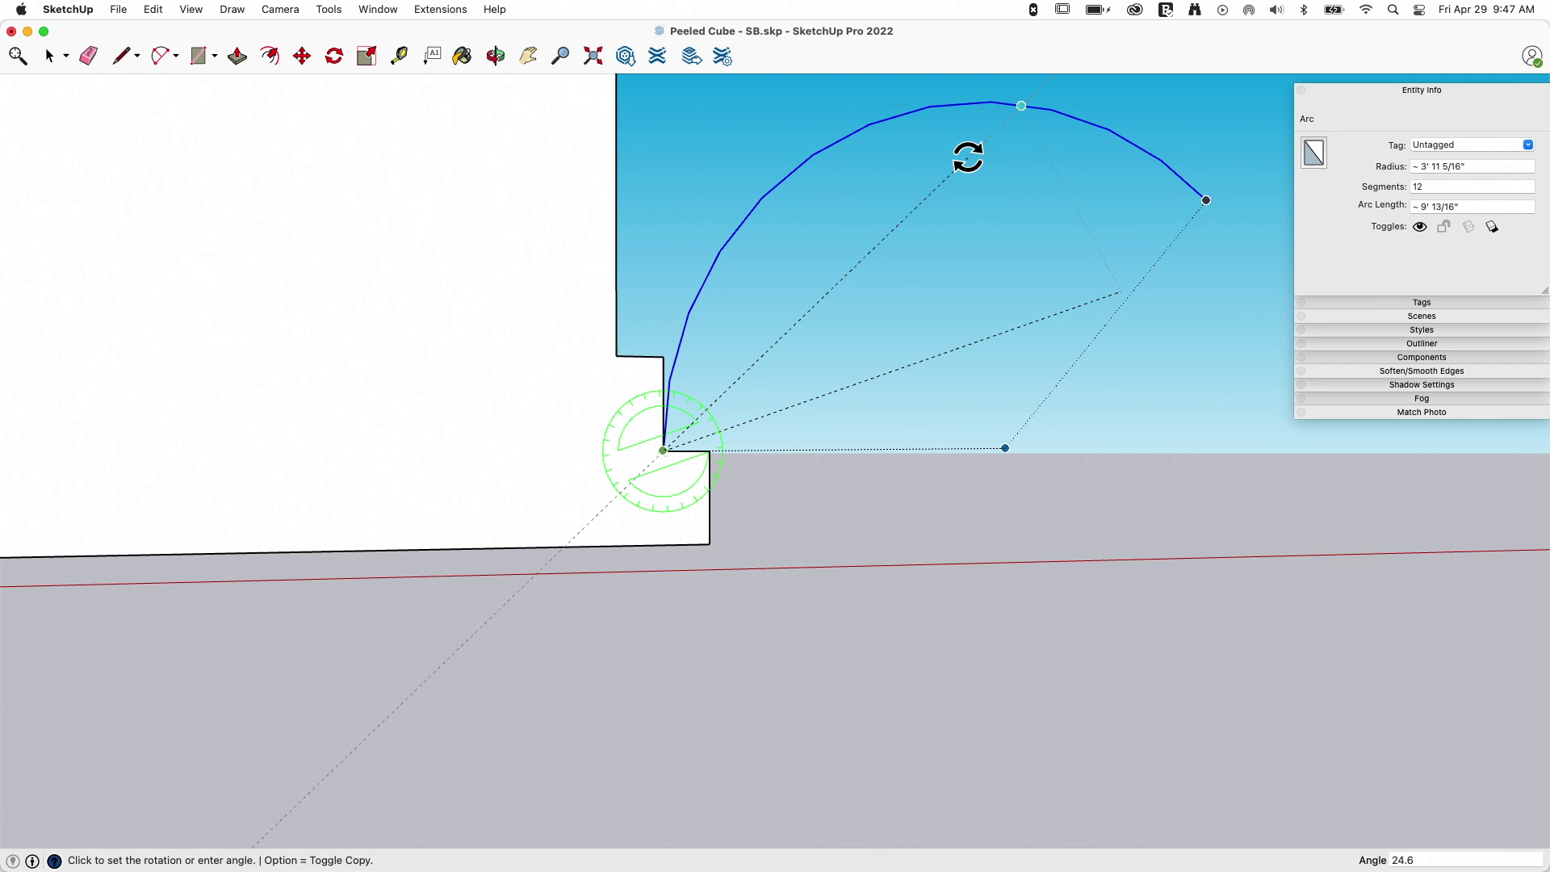
{"action": "left_click", "coordinate": [966, 158]}
- Inspect the tilted arc from several angles, leaving its size unchanged
{"action": "middle_click_drag", "start_coordinate": [889, 447], "coordinate": [496, 630]}
{"action": "key", "text": "f"}
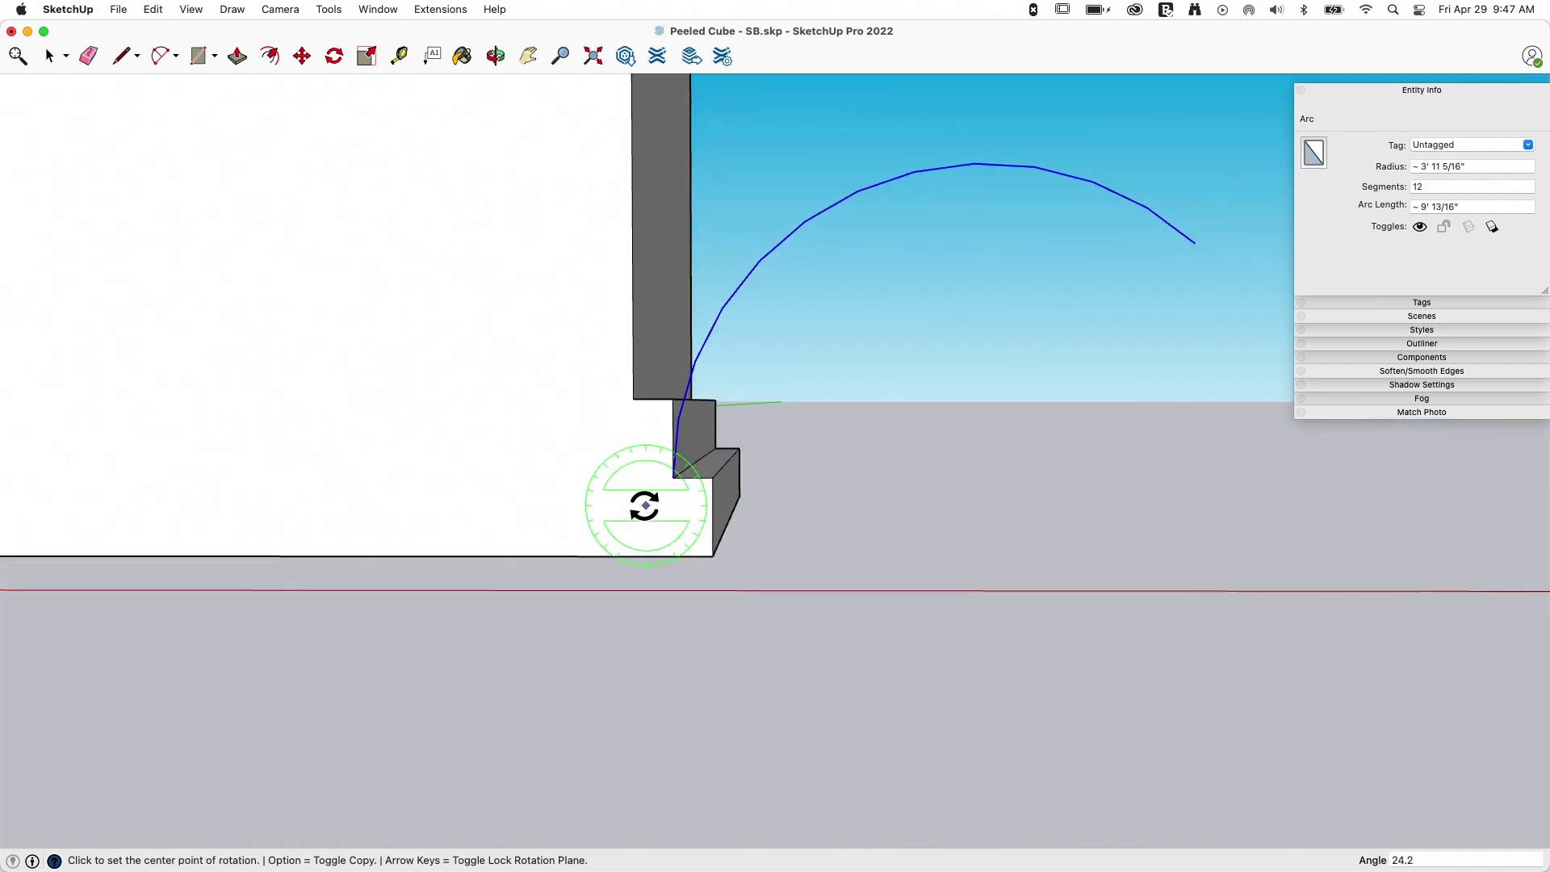
{"action": "key", "text": "space"}
{"action": "key", "text": "s"}
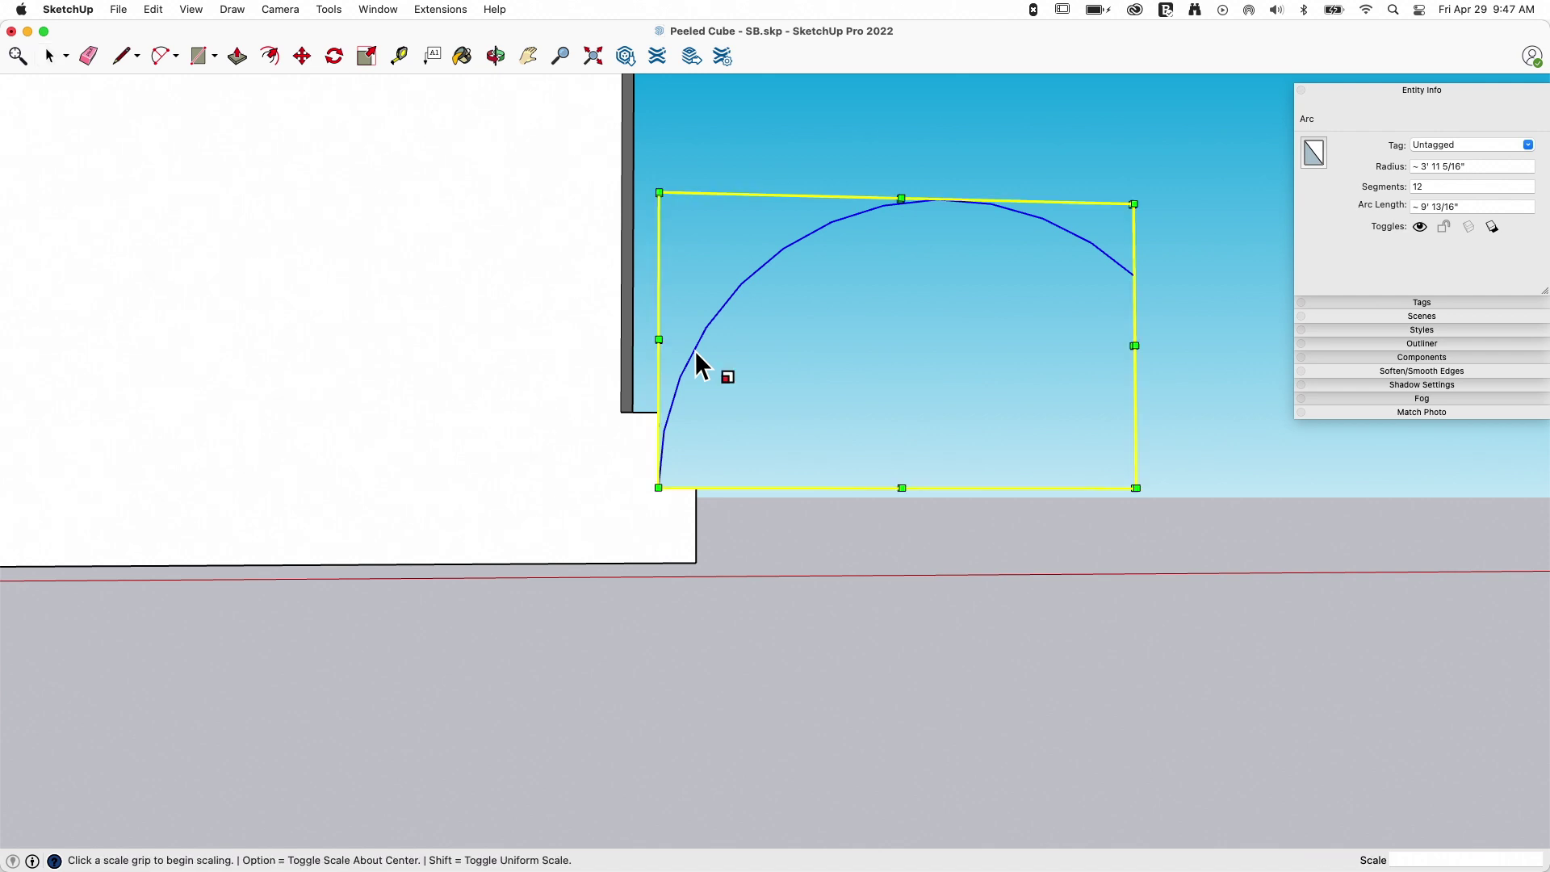
{"action": "middle_click_drag", "start_coordinate": [803, 380], "coordinate": [1088, 466]}
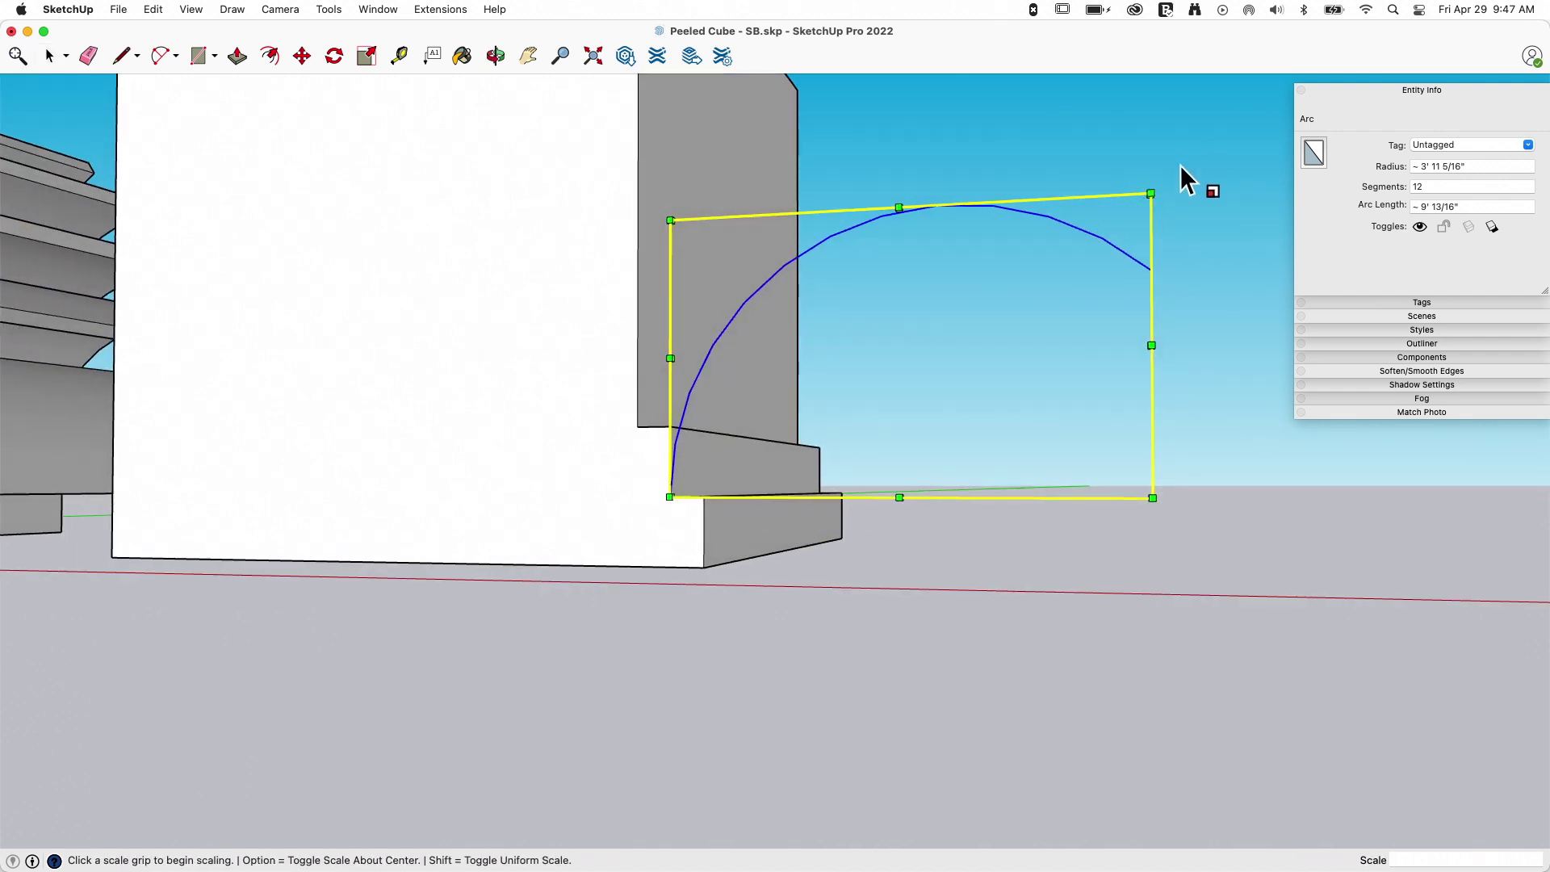
{"action": "mouse_move", "coordinate": [1151, 193]}
{"action": "left_mouse_down"}
{"action": "mouse_move", "coordinate": [1192, 152]}
{"action": "mouse_move", "coordinate": [1143, 176]}
{"action": "left_mouse_up"}
{"action": "middle_click_drag", "start_coordinate": [670, 452], "coordinate": [770, 473]}
{"action": "middle_click_drag", "start_coordinate": [1009, 424], "coordinate": [1078, 432]}
{"action": "middle_click_drag", "start_coordinate": [985, 284], "coordinate": [824, 284]}
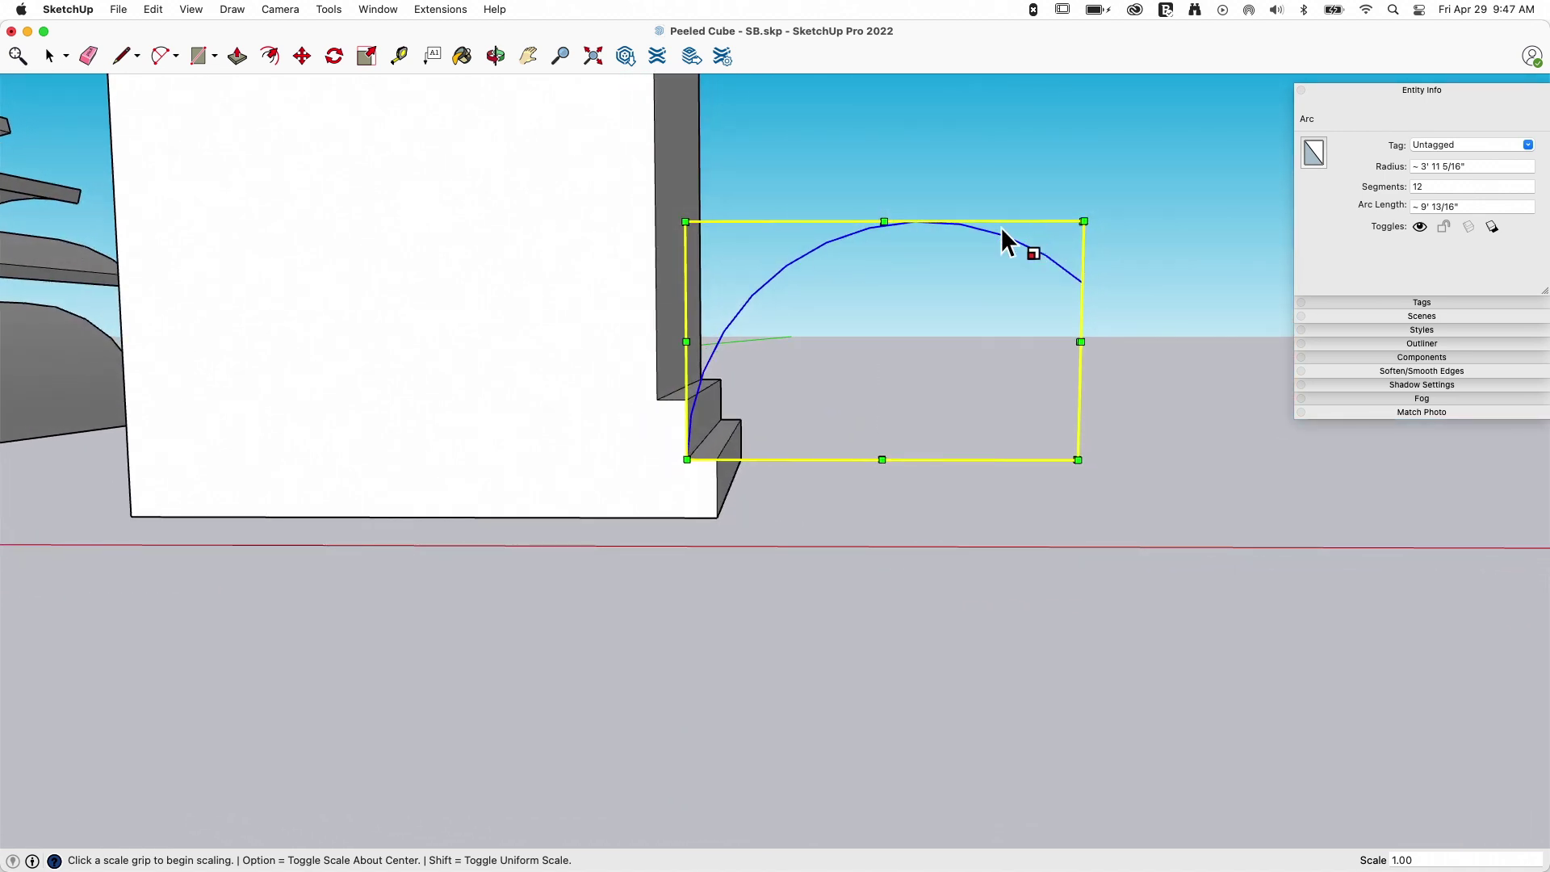
{"action": "middle_click_drag", "start_coordinate": [1009, 239], "coordinate": [884, 260]}
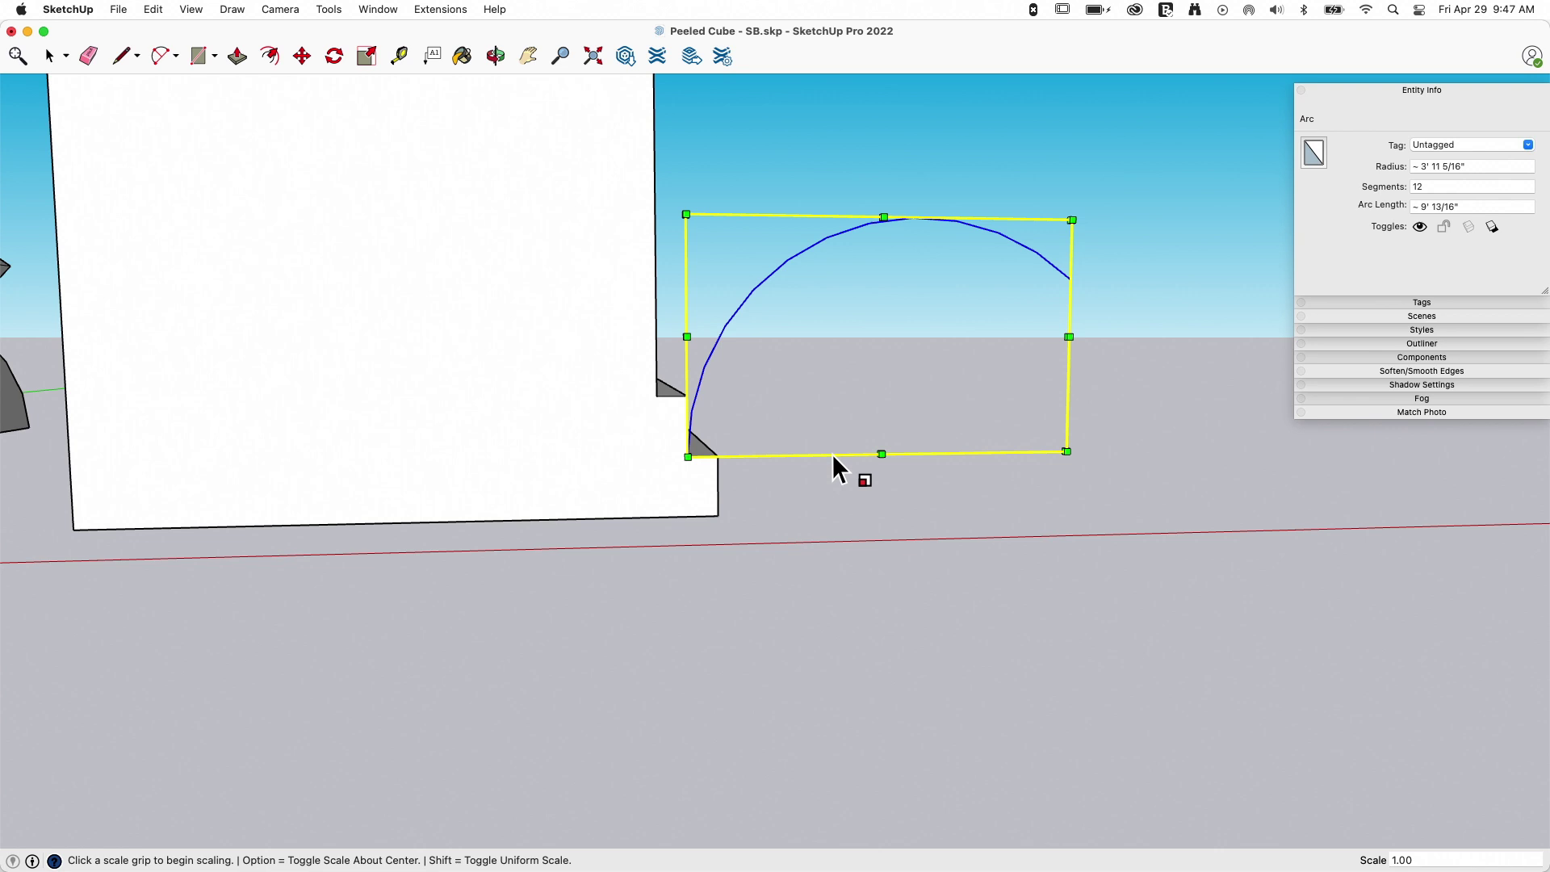
{"action": "middle_click_drag", "start_coordinate": [831, 454], "coordinate": [717, 415]}
- Clear the selection, select the stepped wall, and begin an offset from the arc's lower endpoint
{"action": "left_click", "coordinate": [806, 450]}
{"action": "key", "text": "space"}
{"action": "left_click", "coordinate": [754, 462]}
{"action": "left_click", "coordinate": [696, 394]}
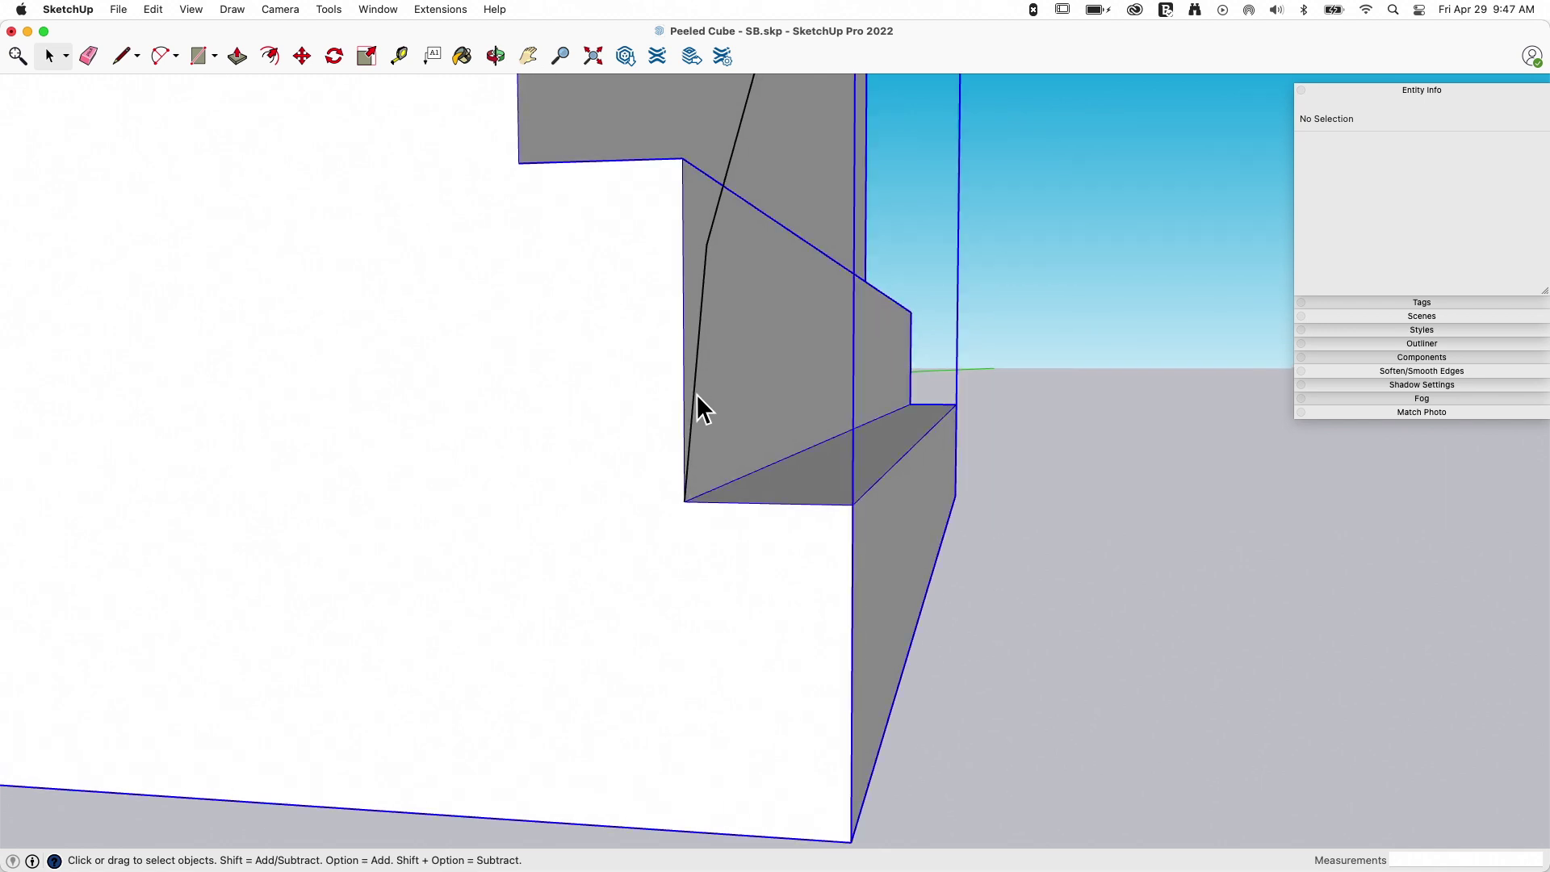
{"action": "key", "text": "f"}
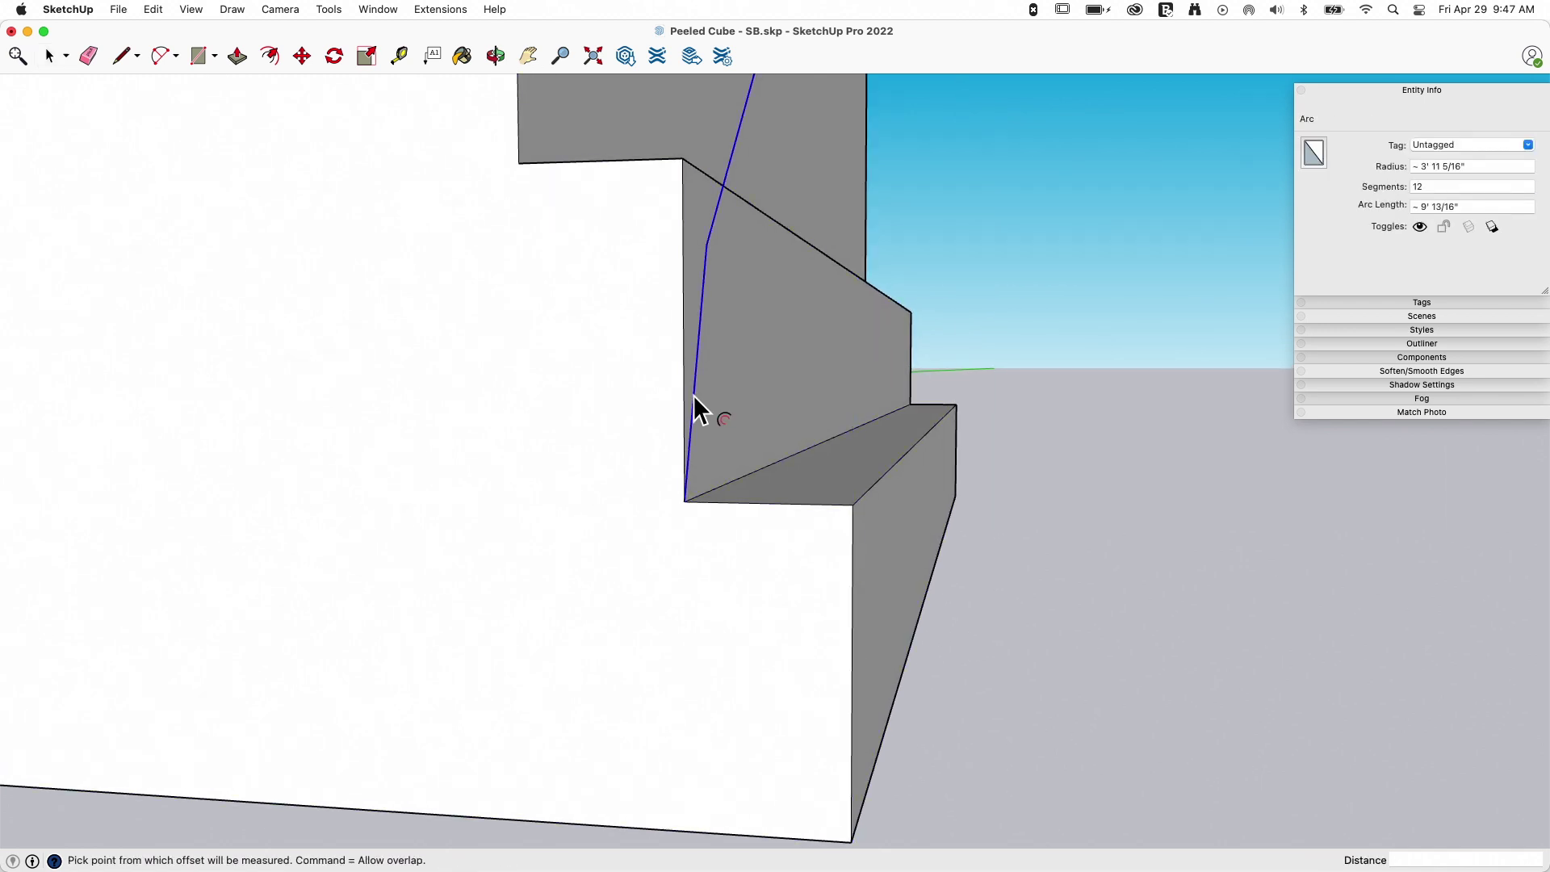
{"action": "left_click", "coordinate": [681, 519]}
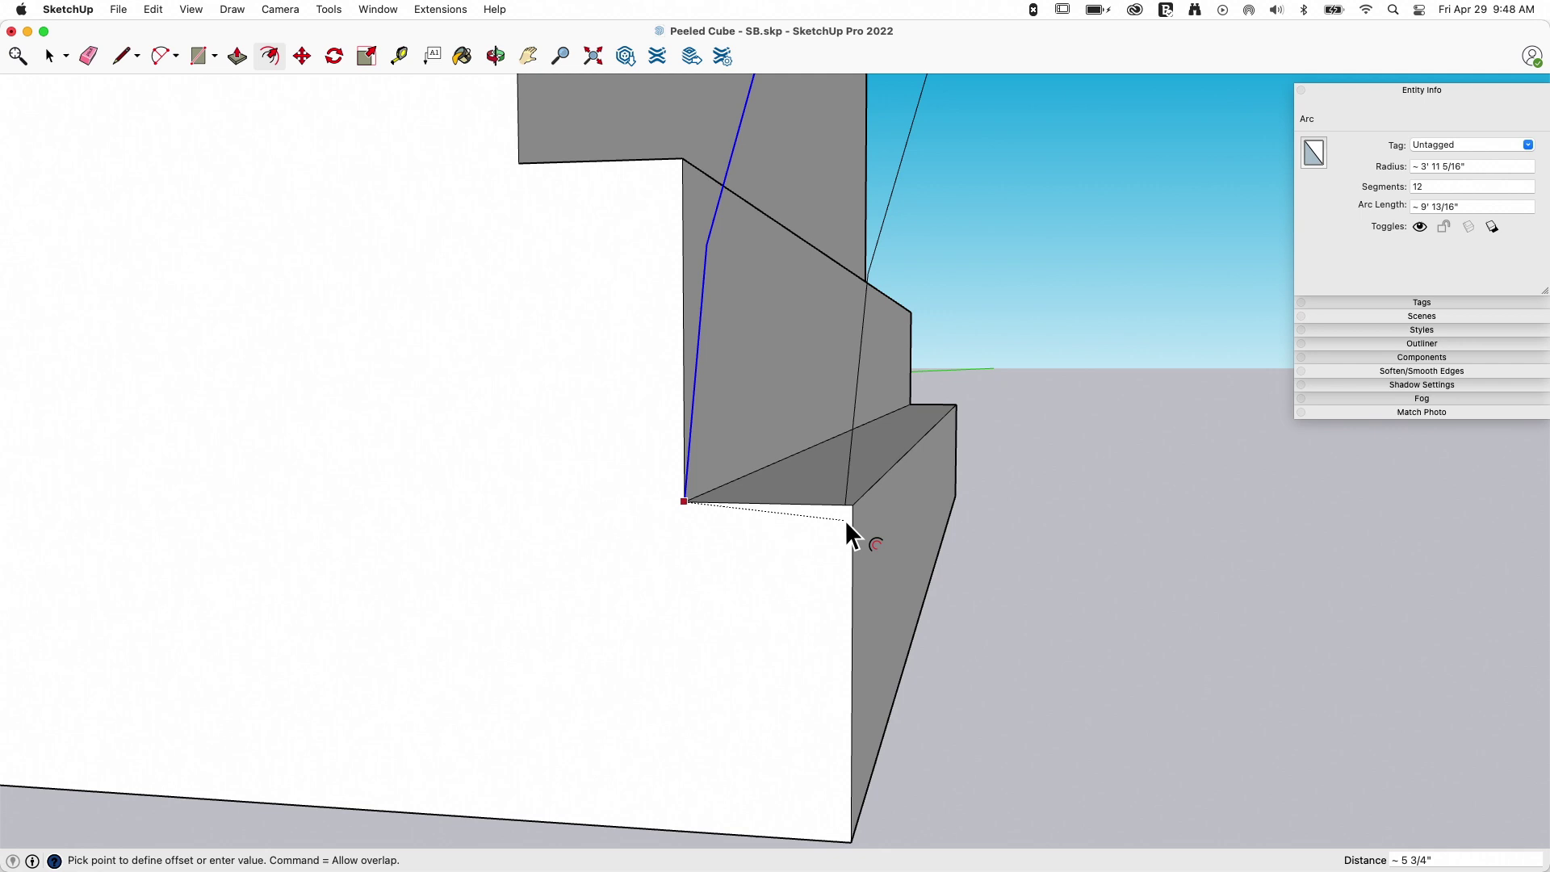
- Zoom and orbit in closer around the stepped corner where the arc starts
{"action": "scroll", "coordinate": [905, 553], "scroll_direction": "up", "scroll_amount": 5}
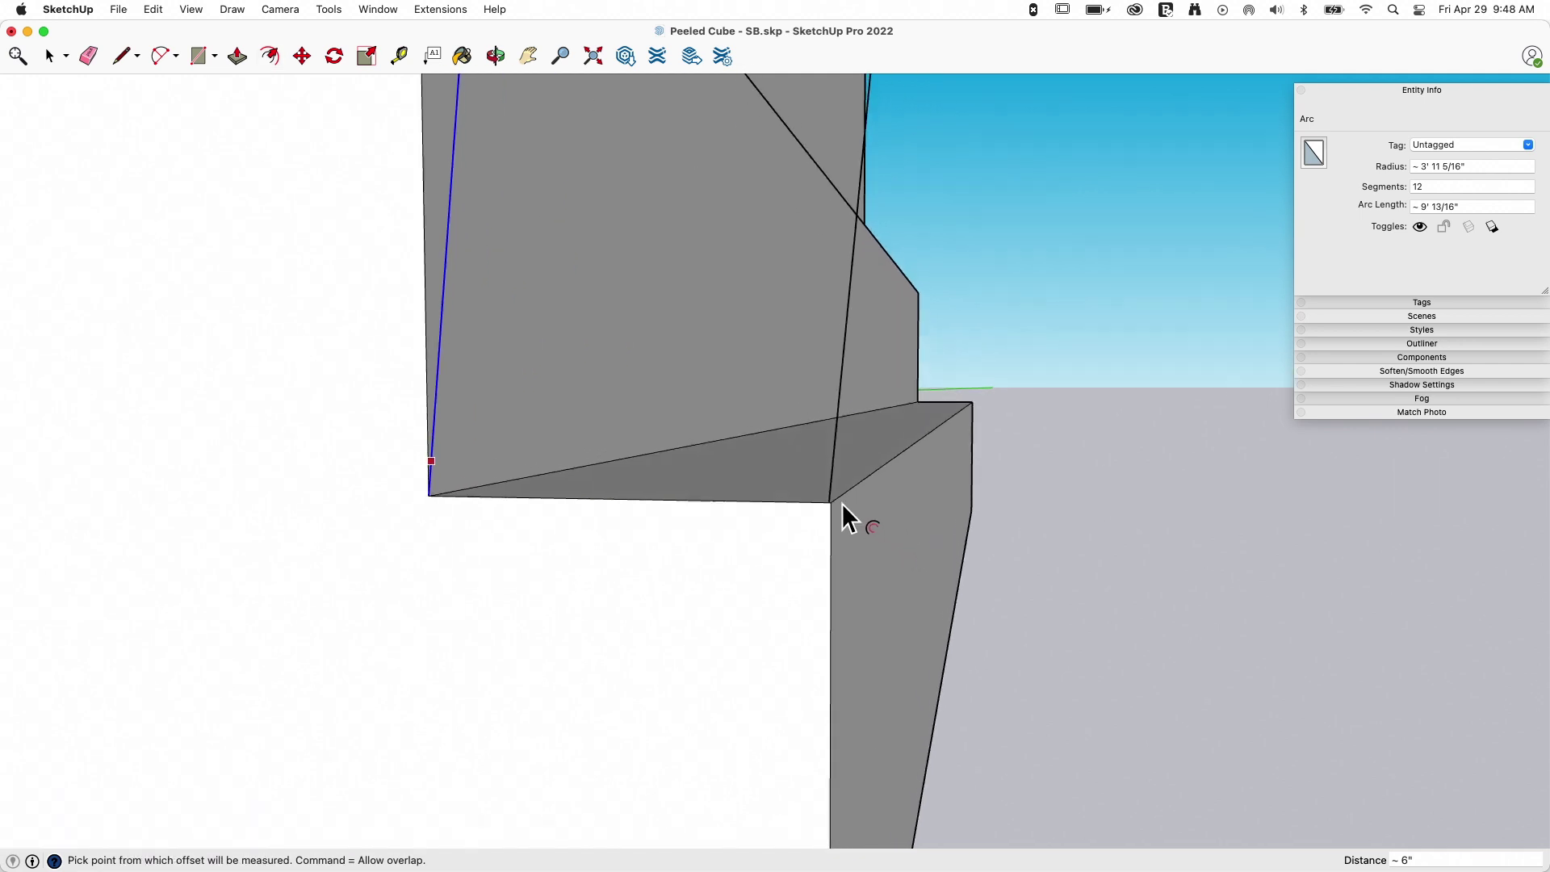
{"action": "scroll", "coordinate": [871, 545], "scroll_direction": "up", "scroll_amount": 5}
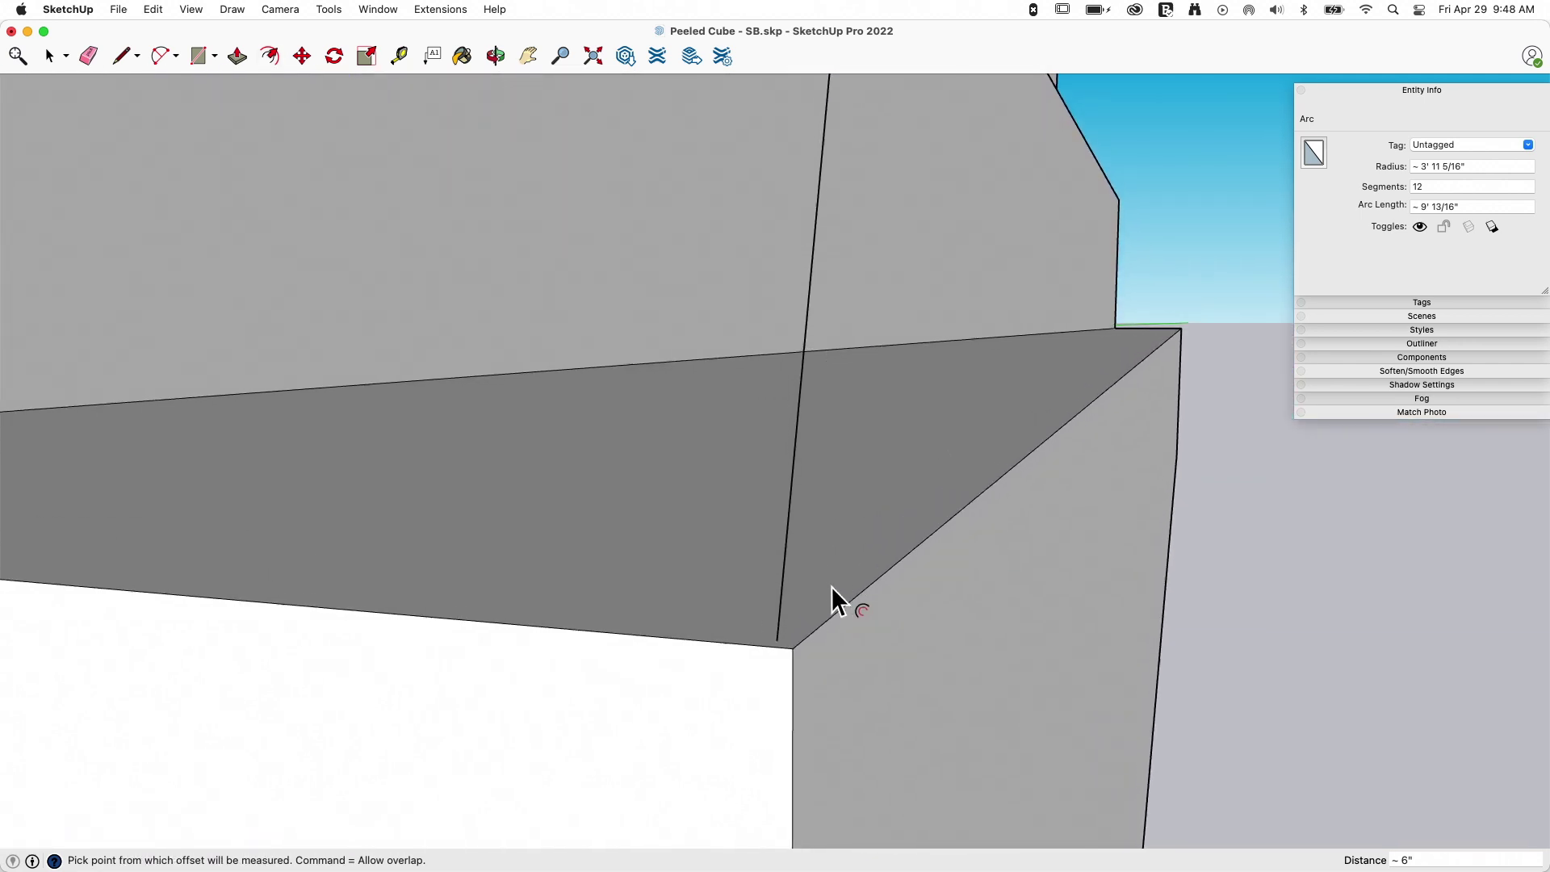
{"action": "scroll", "coordinate": [797, 531], "scroll_direction": "down", "scroll_amount": 3}
{"action": "middle_click_drag", "start_coordinate": [786, 536], "coordinate": [560, 394]}
{"action": "scroll", "coordinate": [723, 563], "scroll_direction": "down", "scroll_amount": 6}
{"action": "scroll", "coordinate": [807, 372], "scroll_direction": "down", "scroll_amount": 3}
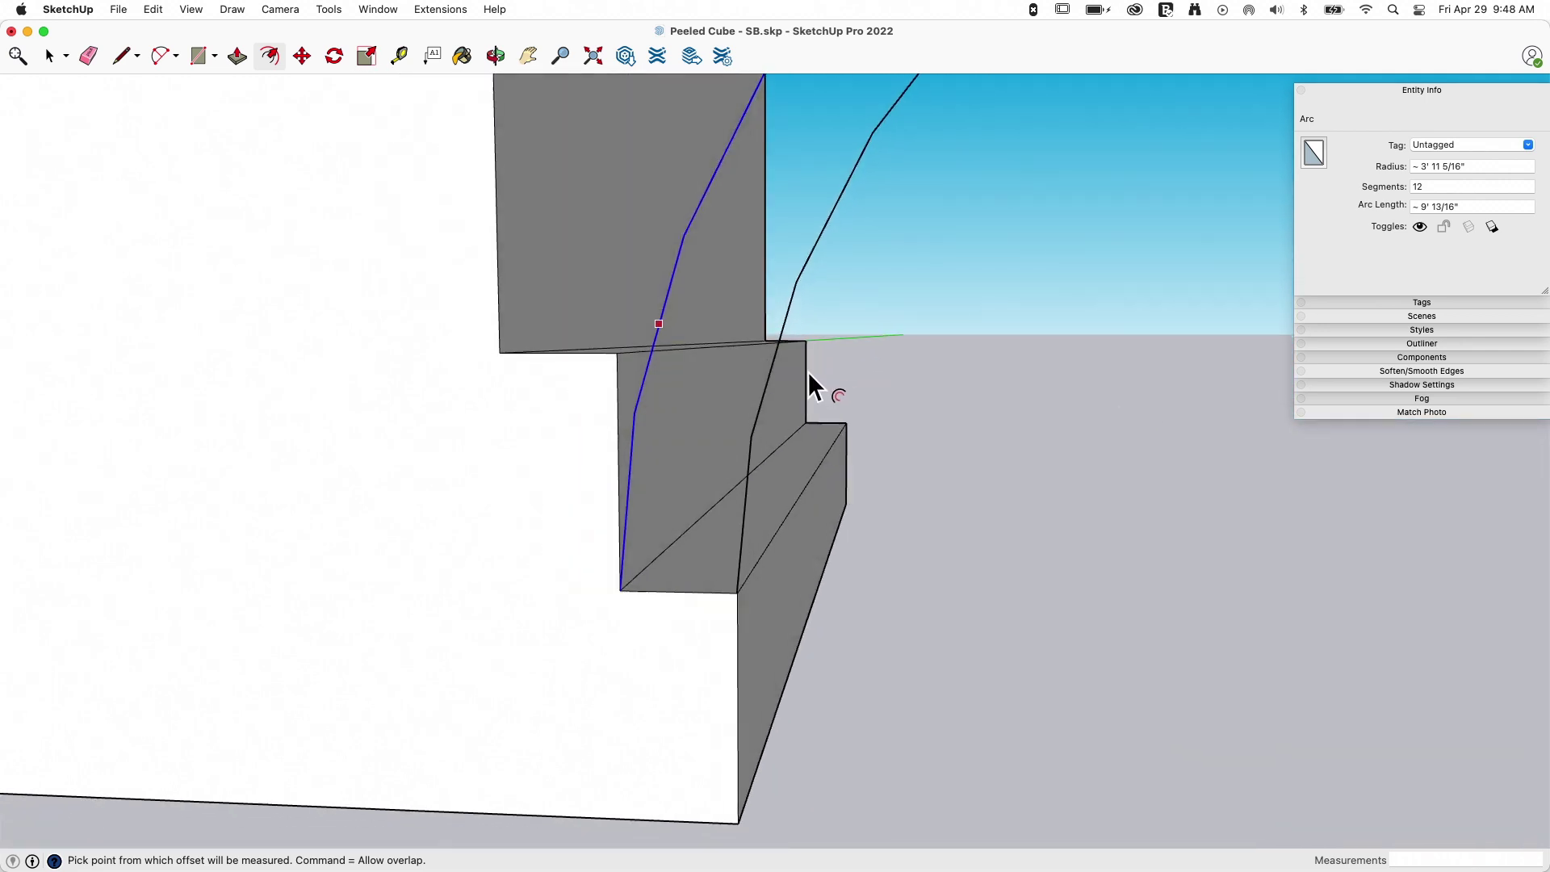
{"action": "middle_click_drag", "start_coordinate": [675, 354], "coordinate": [716, 302]}
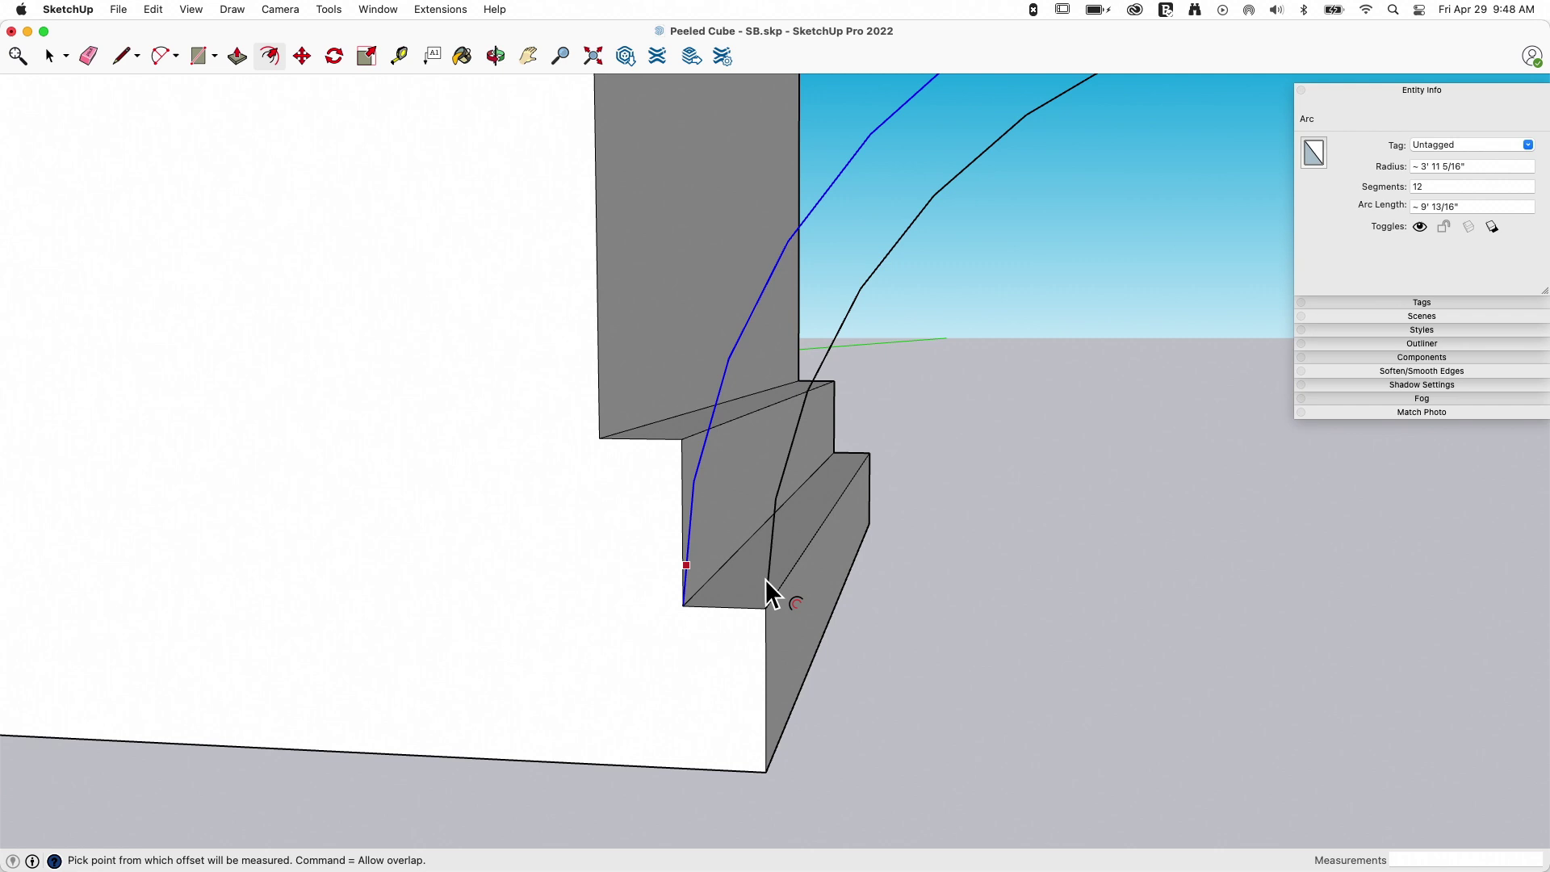
{"action": "middle_click_drag", "start_coordinate": [764, 579], "coordinate": [767, 527]}
{"action": "scroll", "coordinate": [767, 527], "scroll_direction": "up", "scroll_amount": 4}
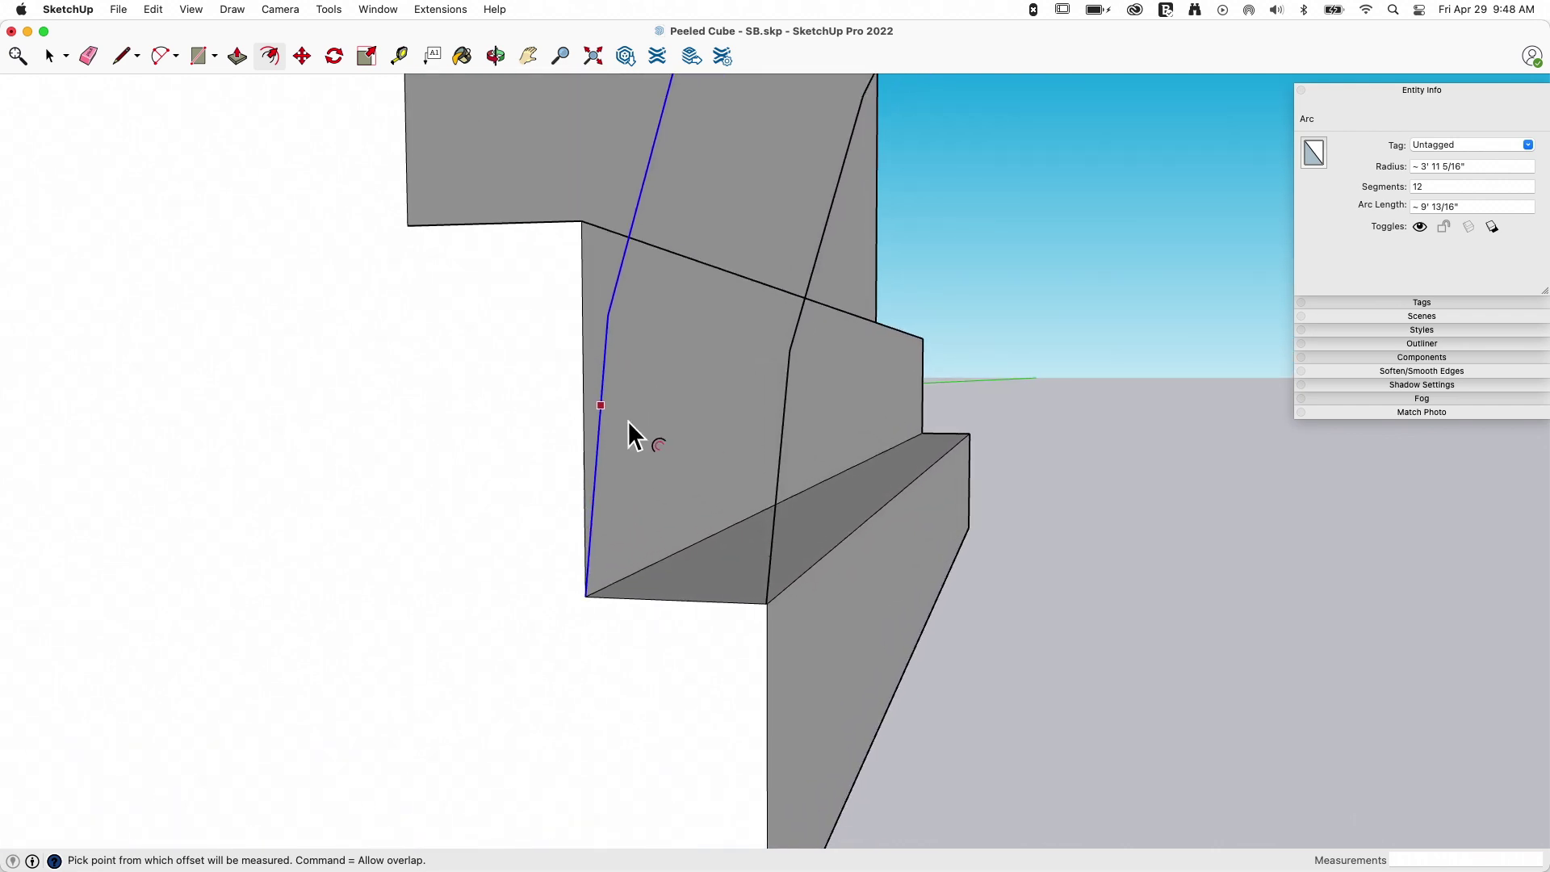
{"action": "middle_click_drag", "start_coordinate": [772, 620], "coordinate": [818, 491]}
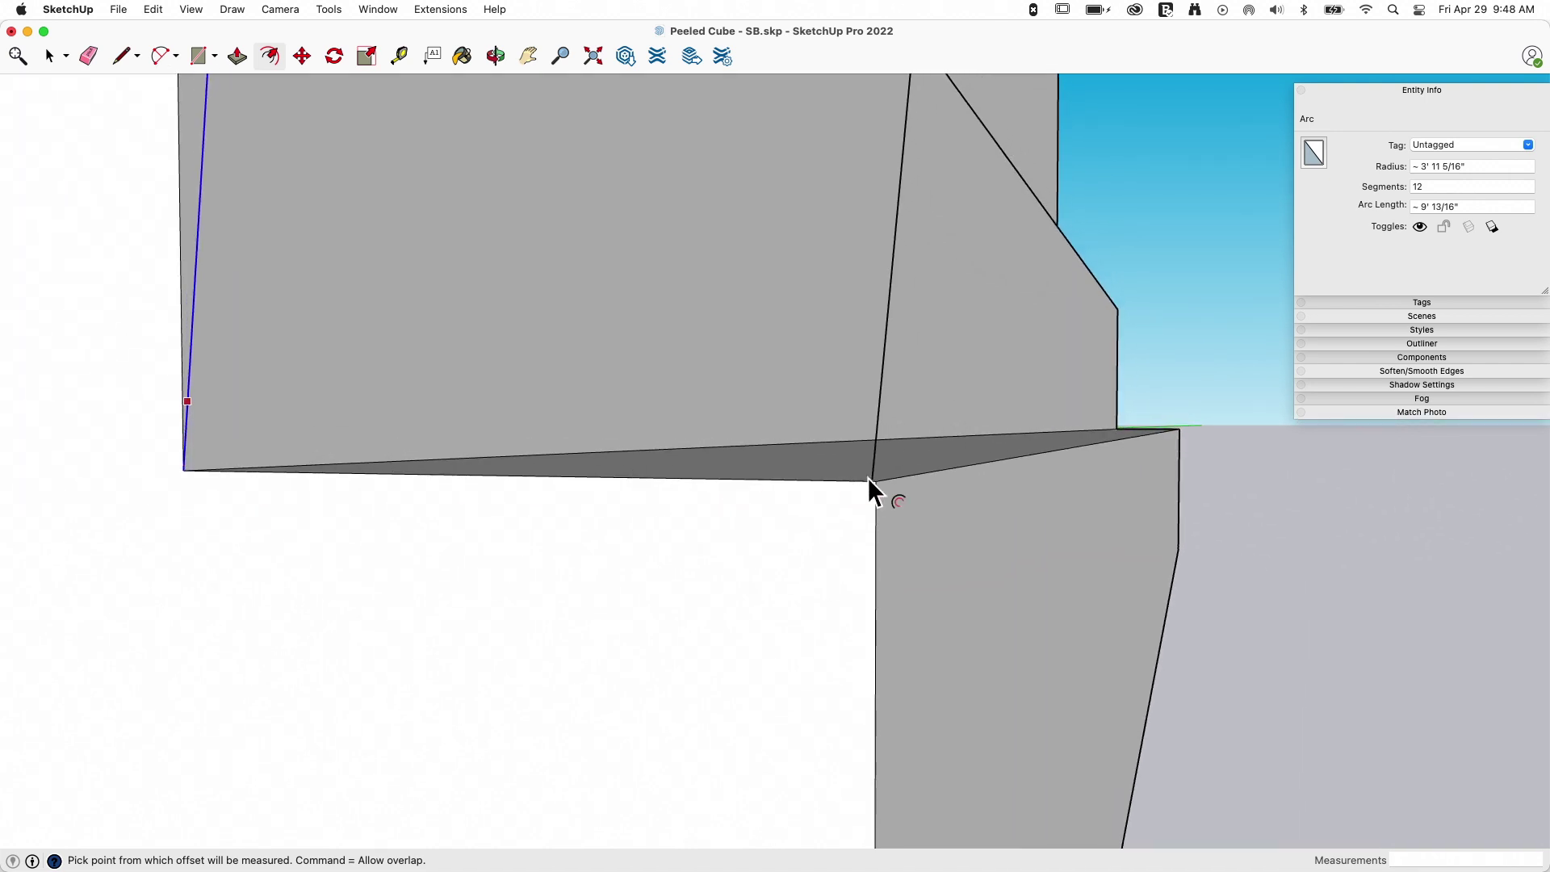
{"action": "middle_click_drag", "start_coordinate": [875, 483], "coordinate": [1177, 180]}
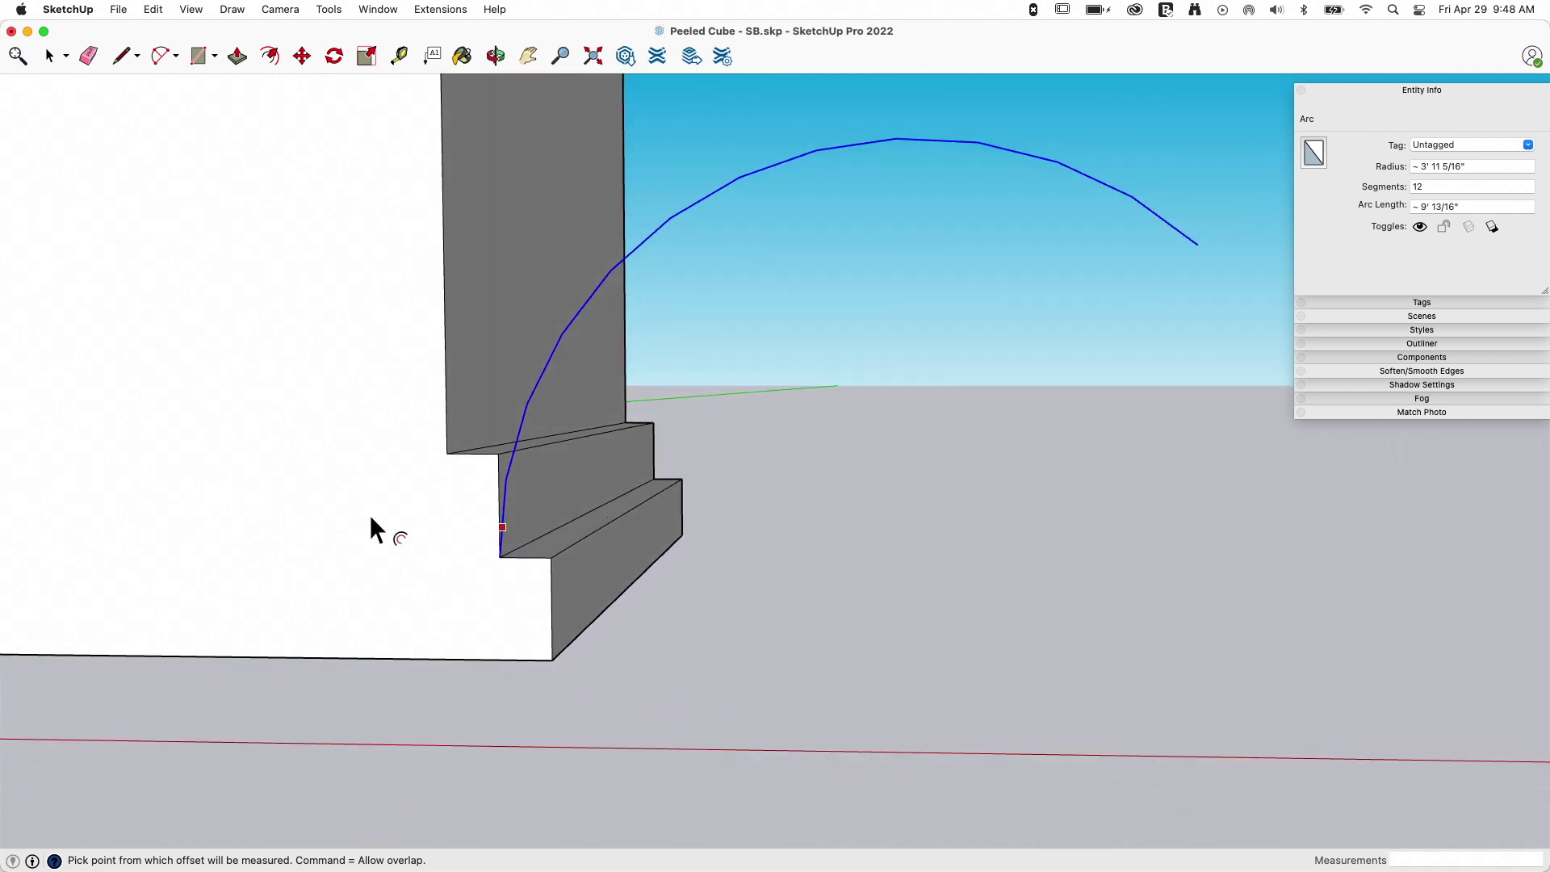
{"action": "mouse_move", "coordinate": [370, 515]}
{"action": "middle_mouse_down"}
{"action": "mouse_move", "coordinate": [543, 831]}
{"action": "mouse_move", "coordinate": [1135, 730]}
{"action": "mouse_move", "coordinate": [869, 675]}
{"action": "mouse_move", "coordinate": [598, 700]}
{"action": "mouse_move", "coordinate": [626, 703]}
{"action": "mouse_move", "coordinate": [623, 613]}
{"action": "middle_mouse_up"}
- Draw edges along the ledge and up the step face
{"action": "key", "text": "l"}
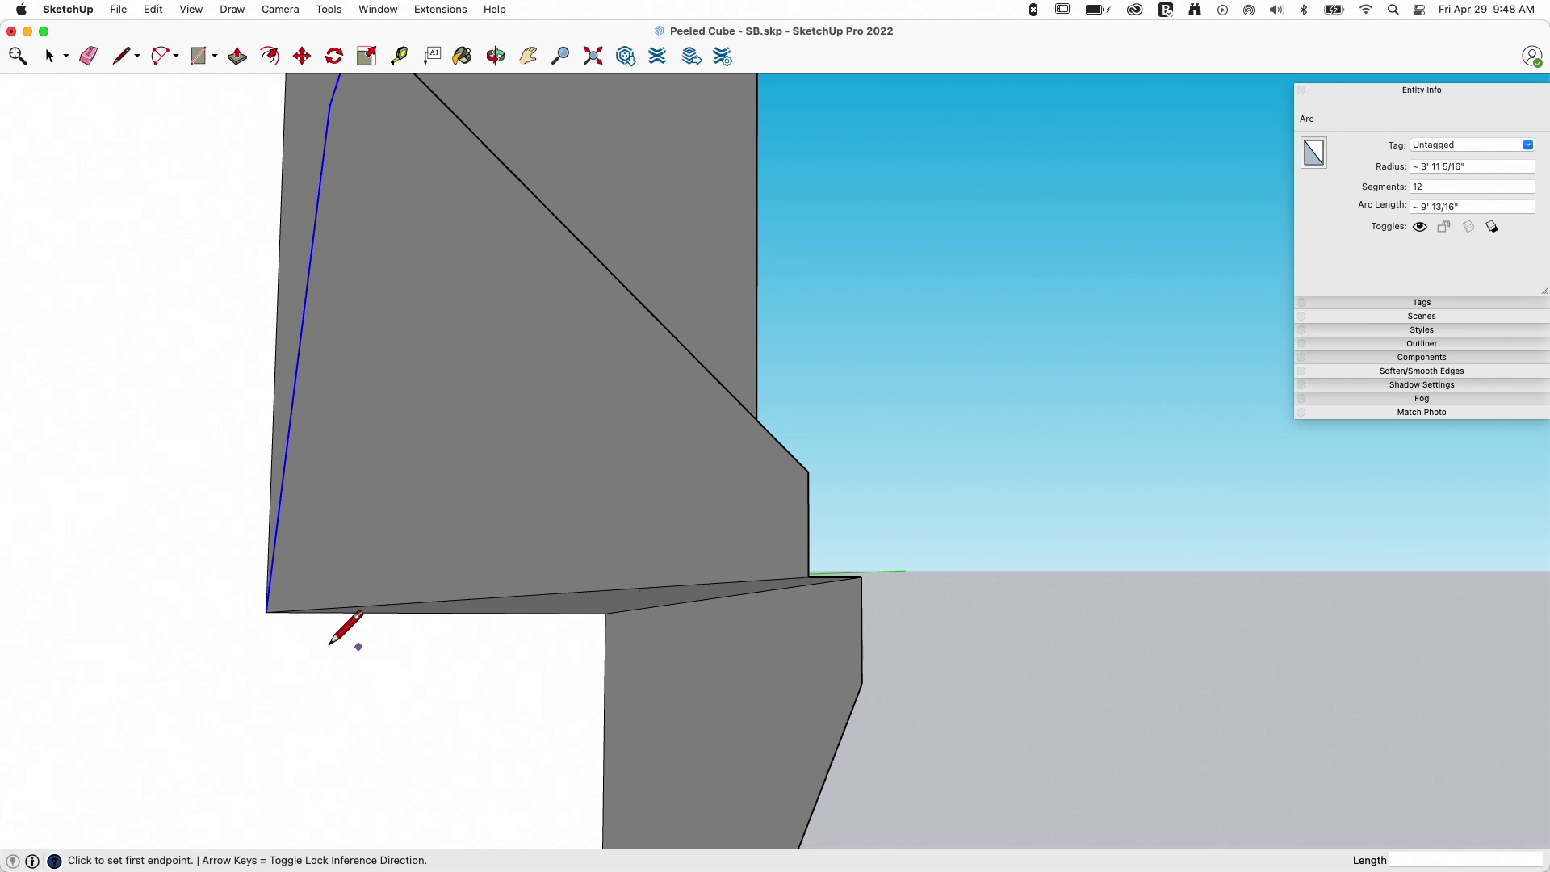
{"action": "left_click", "coordinate": [266, 612]}
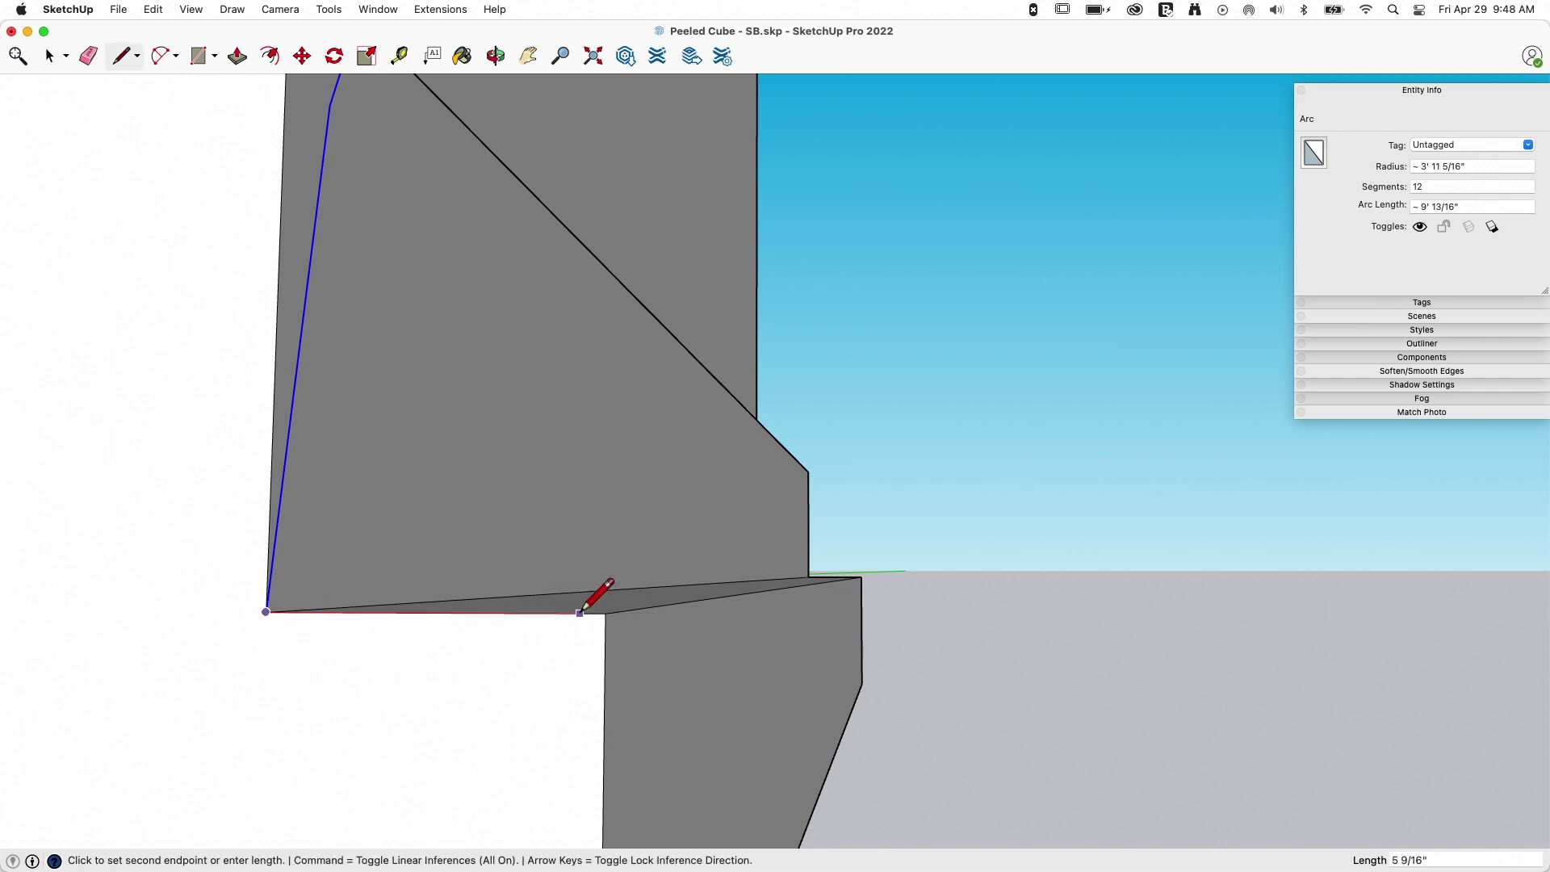
{"action": "left_click", "coordinate": [606, 613]}
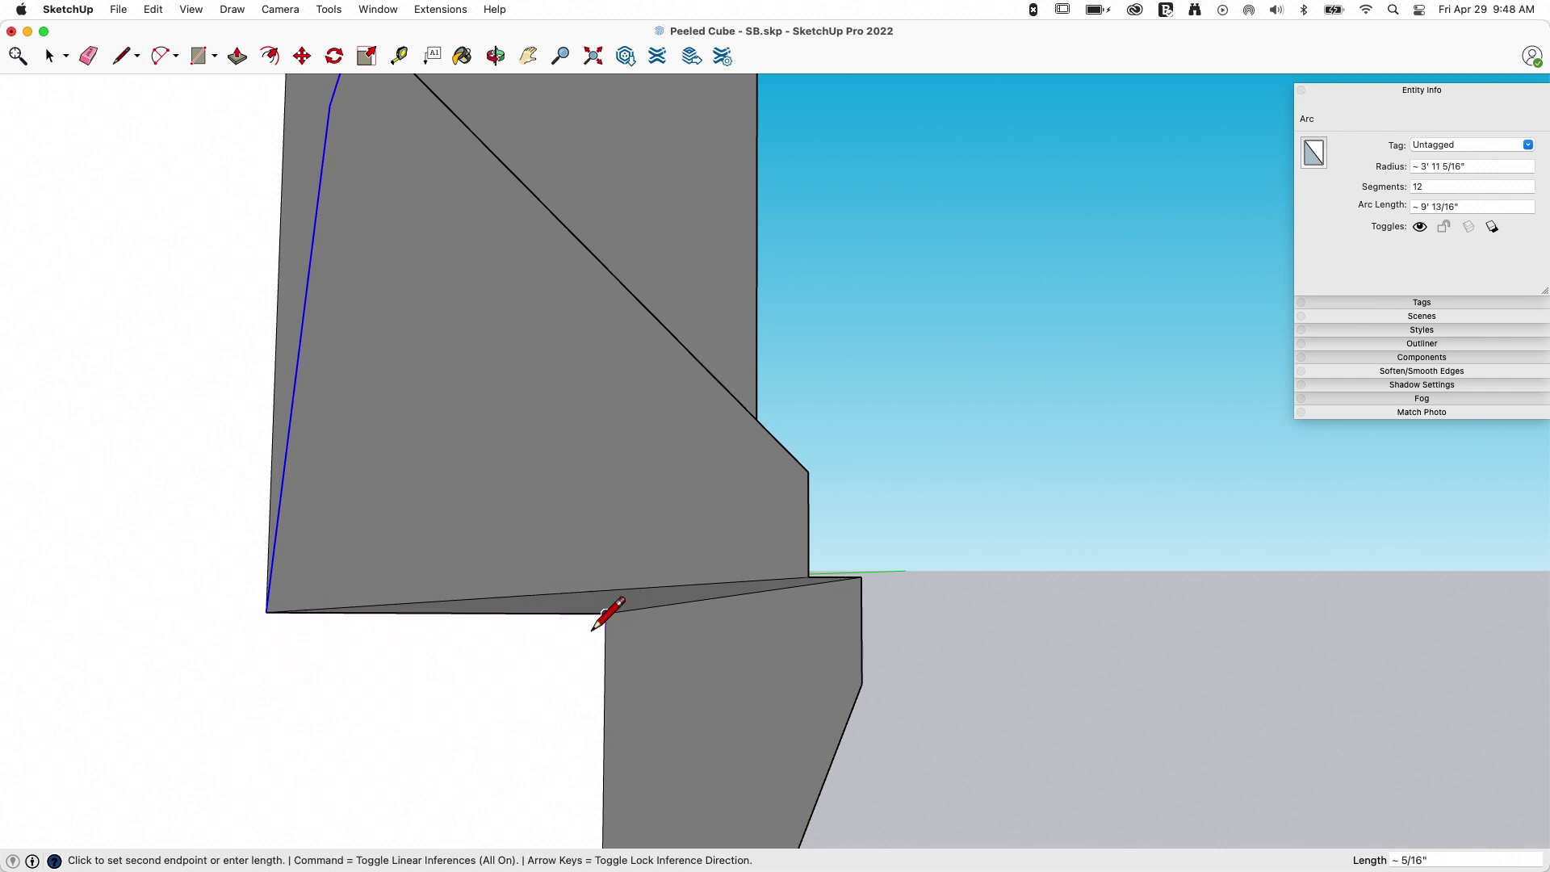
{"action": "left_click", "coordinate": [607, 442]}
{"action": "key", "text": "space"}
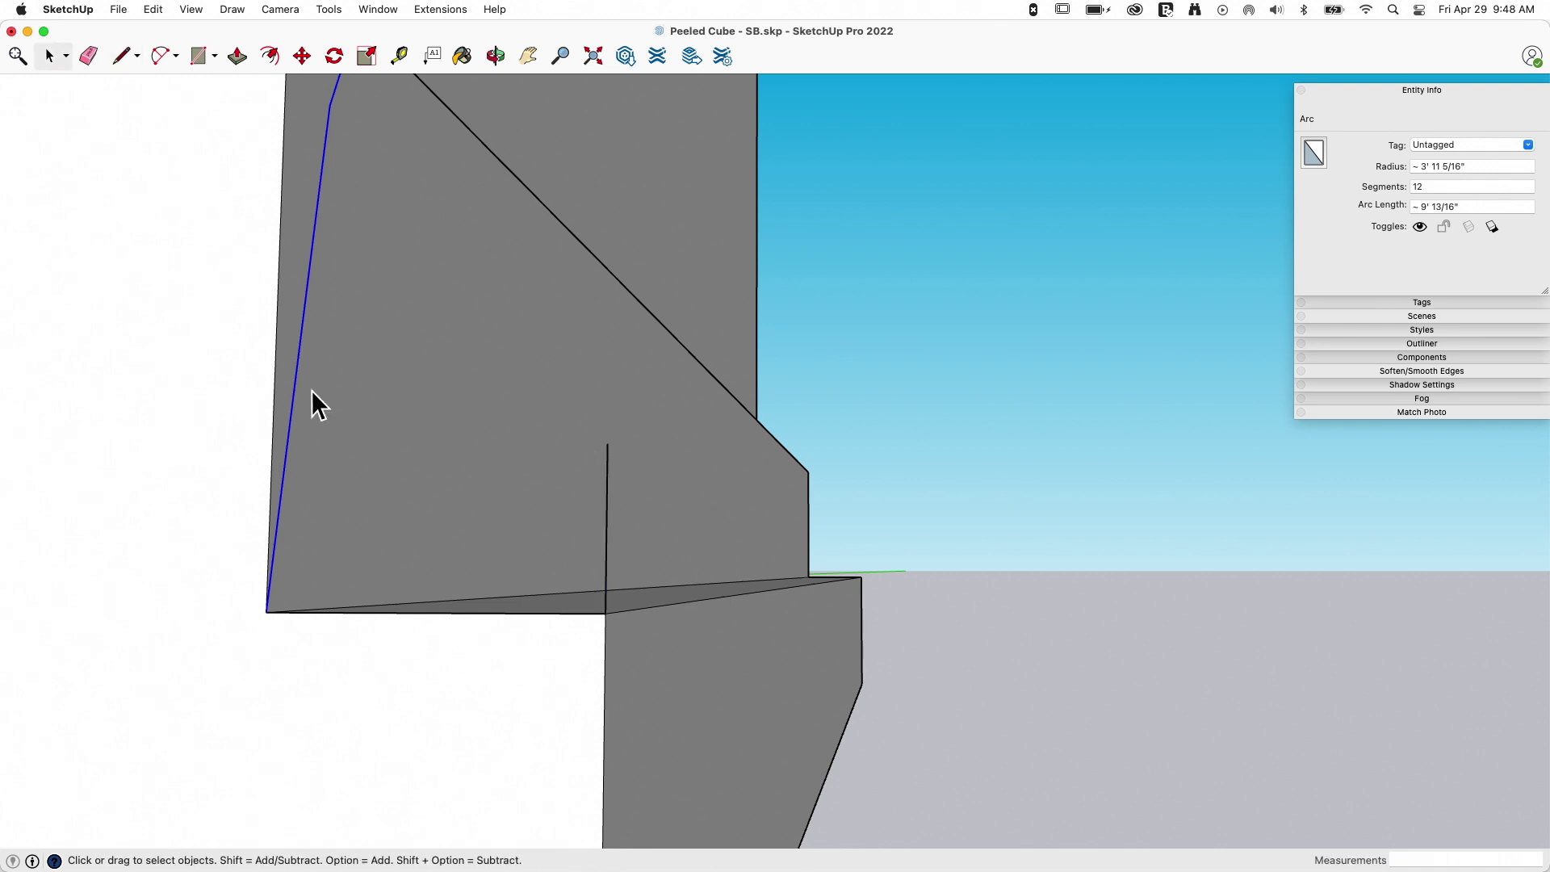
- Offset the arc from its corner to create a parallel curve about 6" away
{"action": "key", "text": "f"}
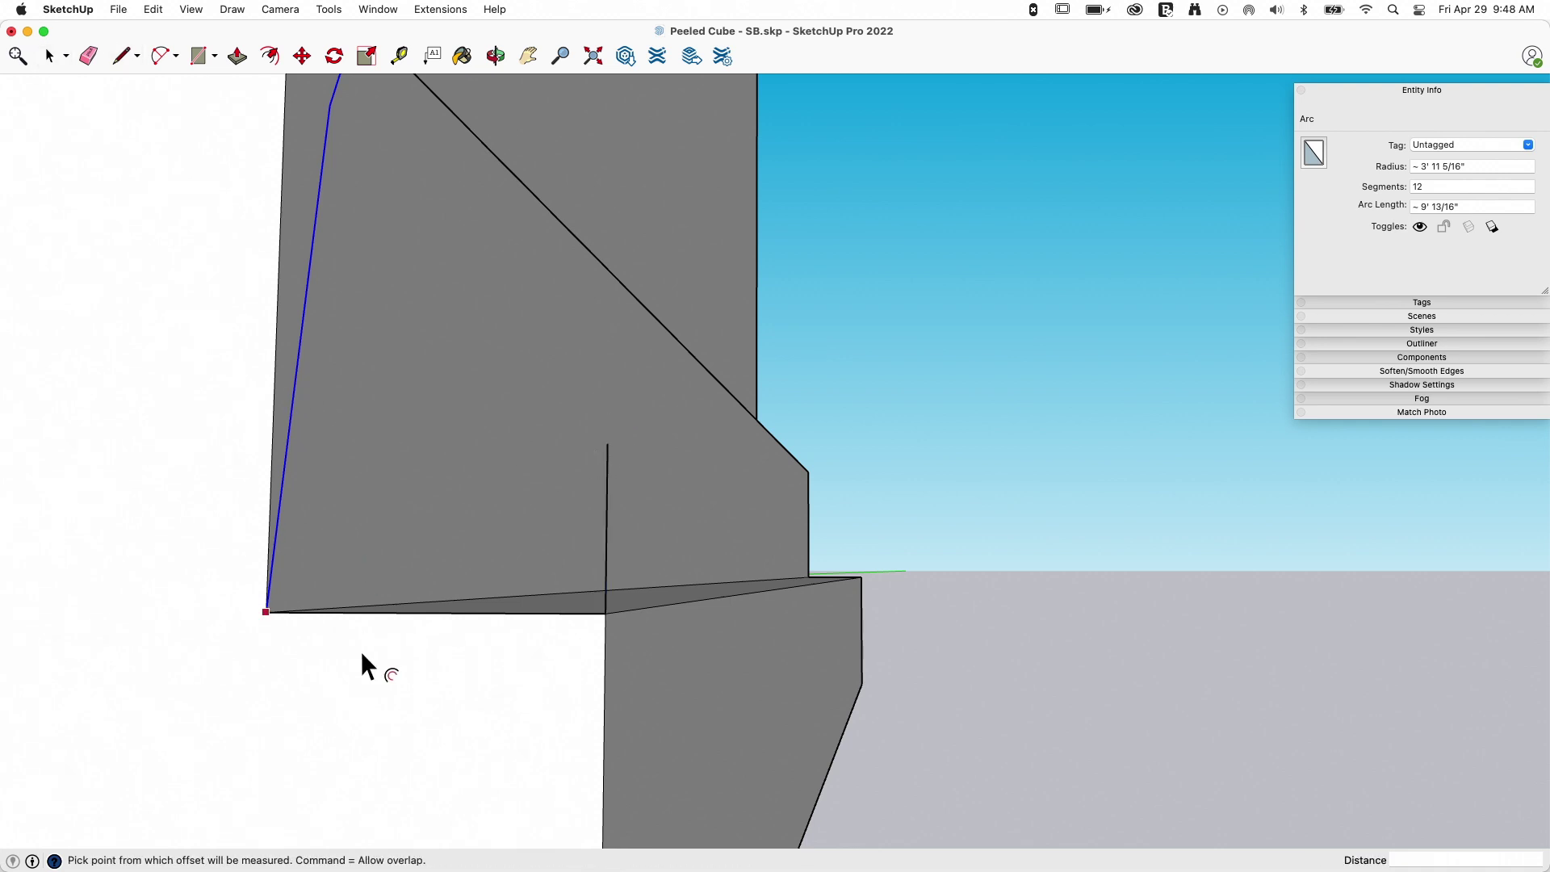
{"action": "left_click", "coordinate": [270, 633]}
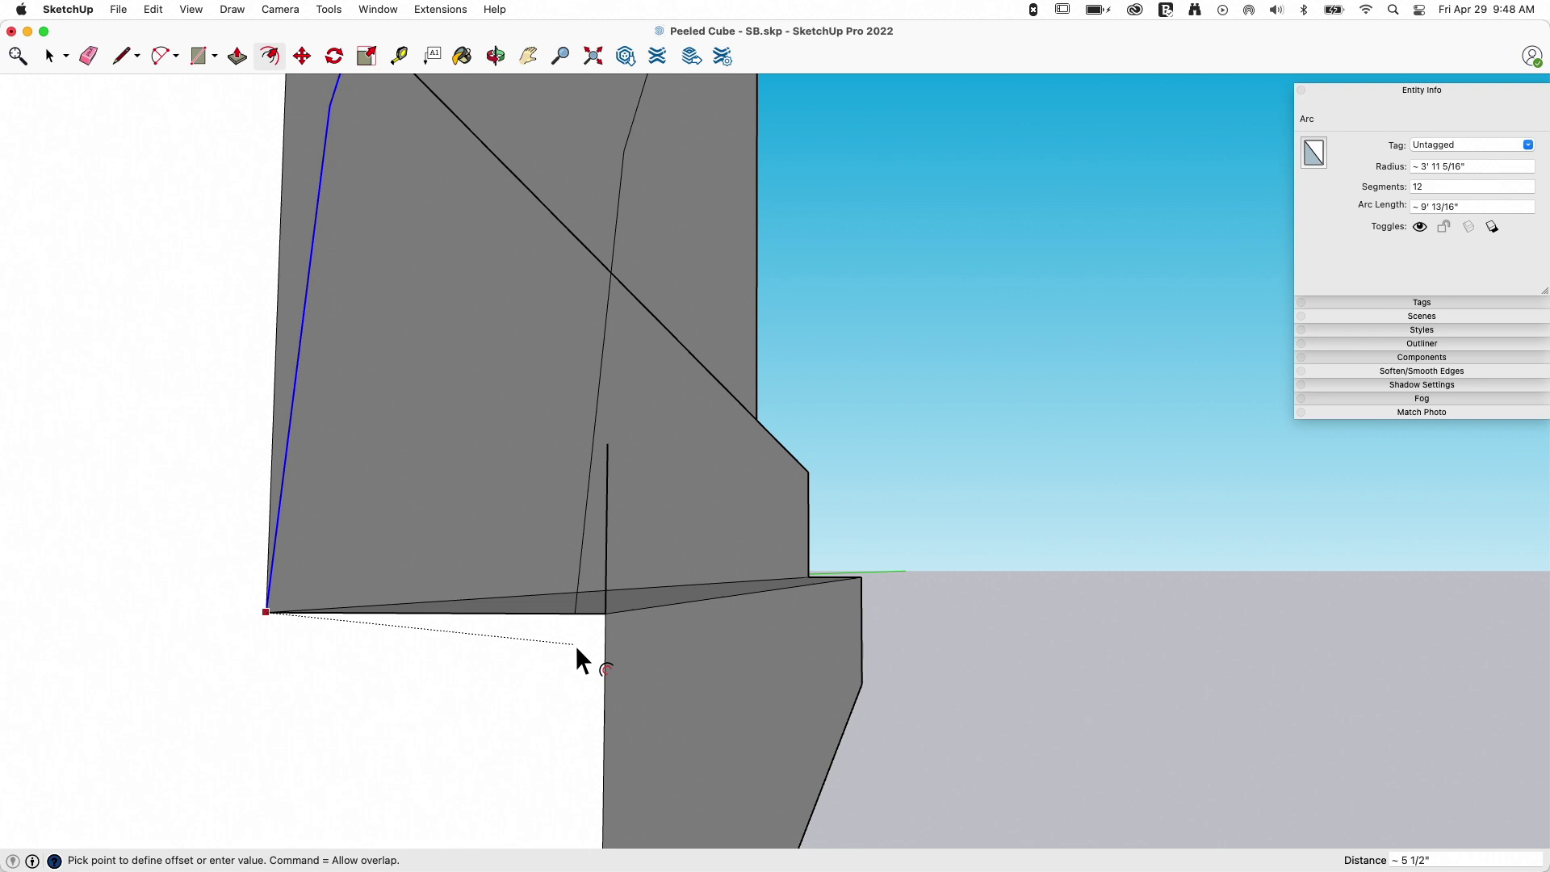
{"action": "left_click", "coordinate": [605, 613]}
{"action": "scroll", "coordinate": [625, 654], "scroll_direction": "up", "scroll_amount": 5}
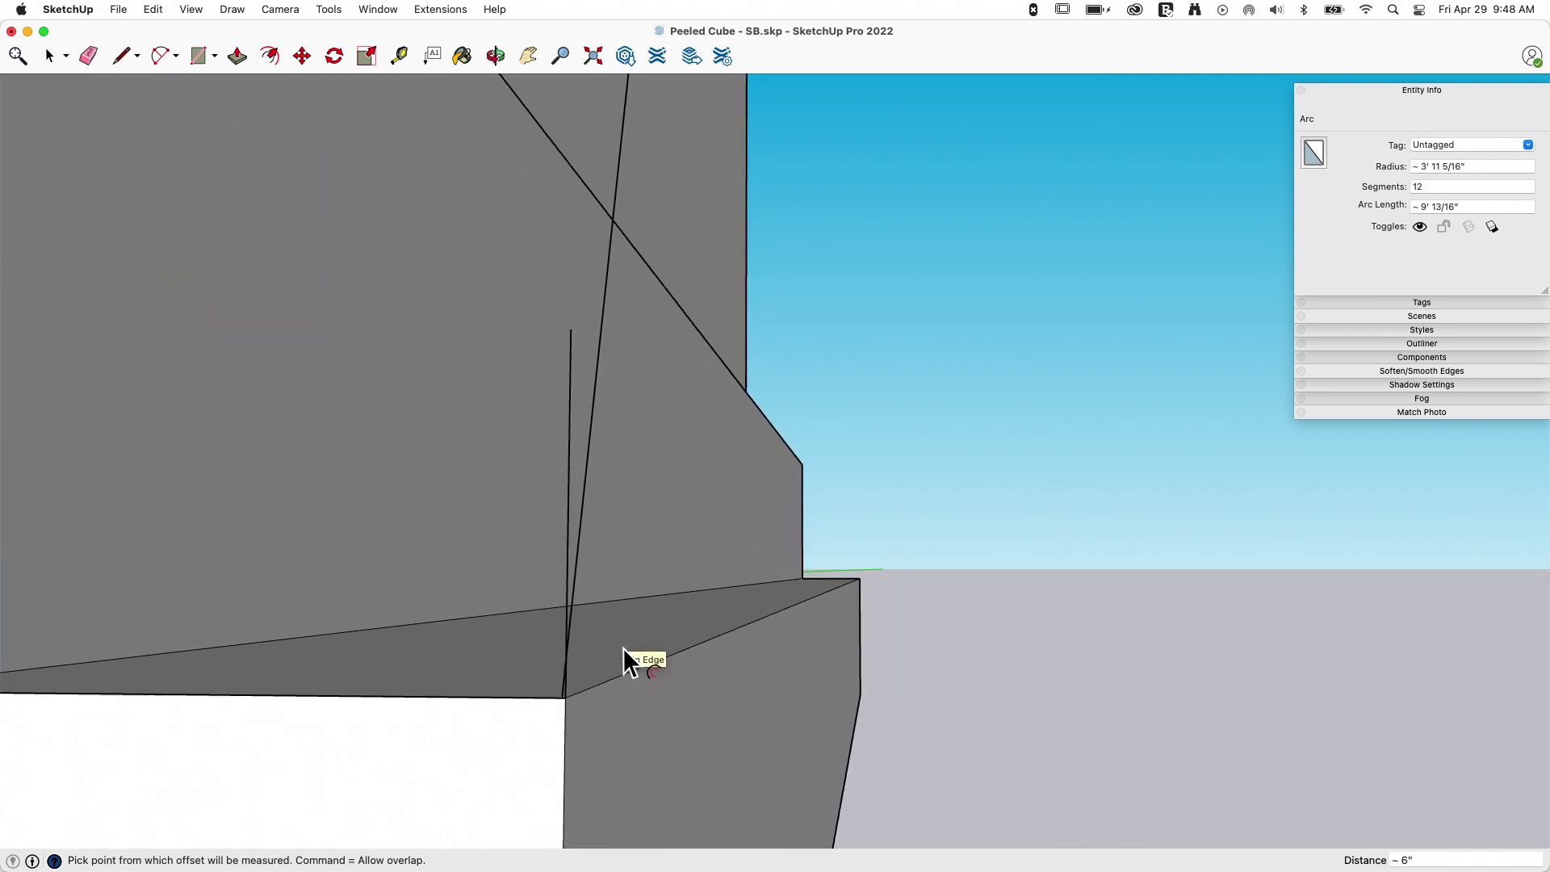
{"action": "scroll", "coordinate": [622, 650], "scroll_direction": "up", "scroll_amount": 3}
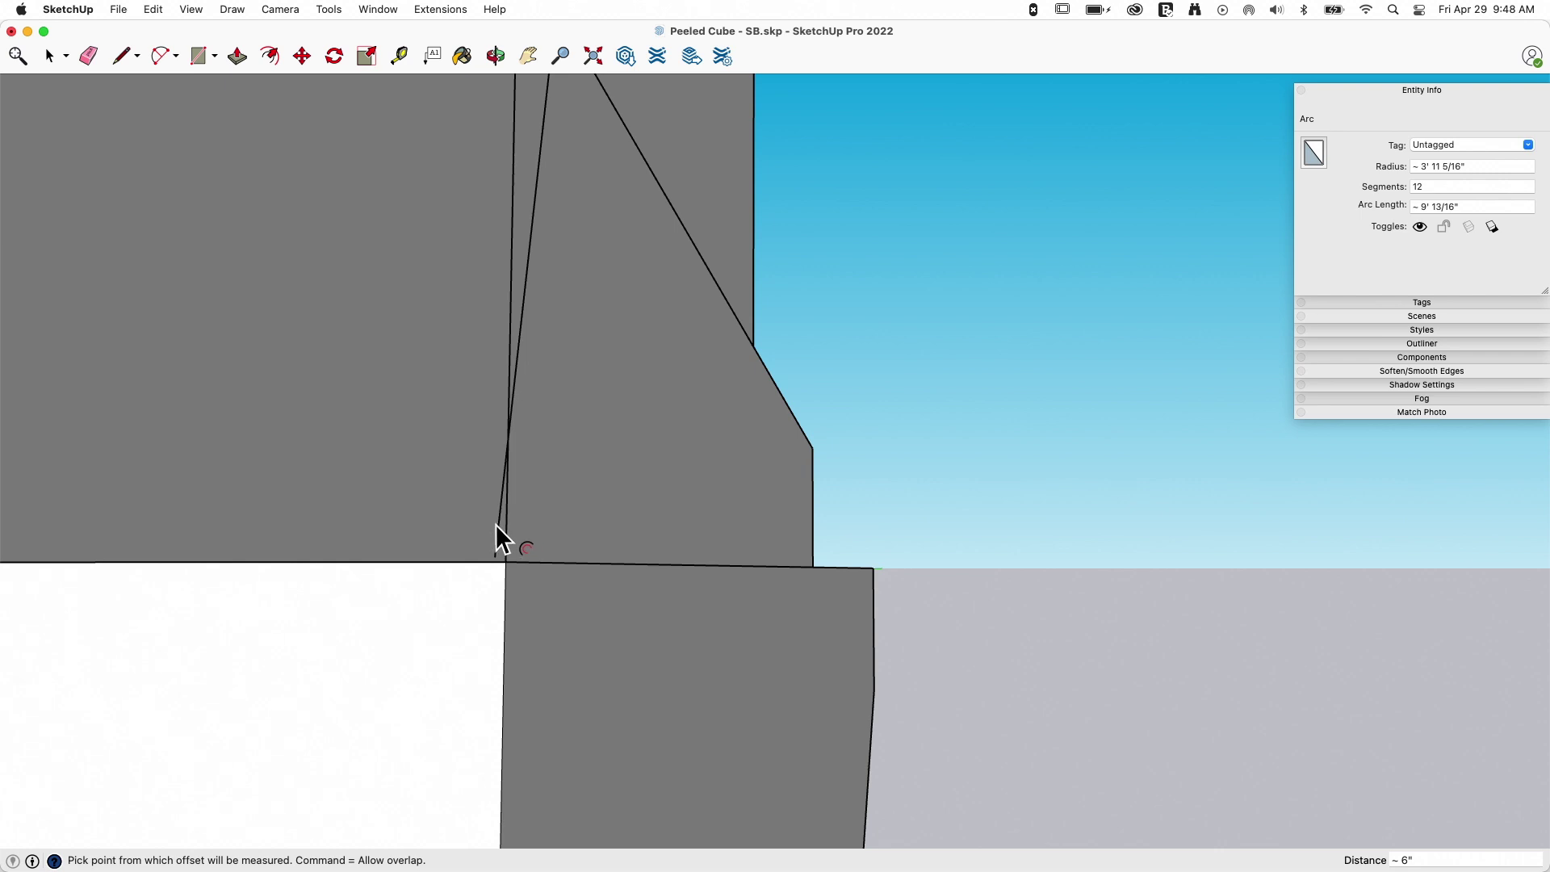
- Erase the stray arc segment and the near-vertical edge beside the arc
{"action": "key", "text": "e"}
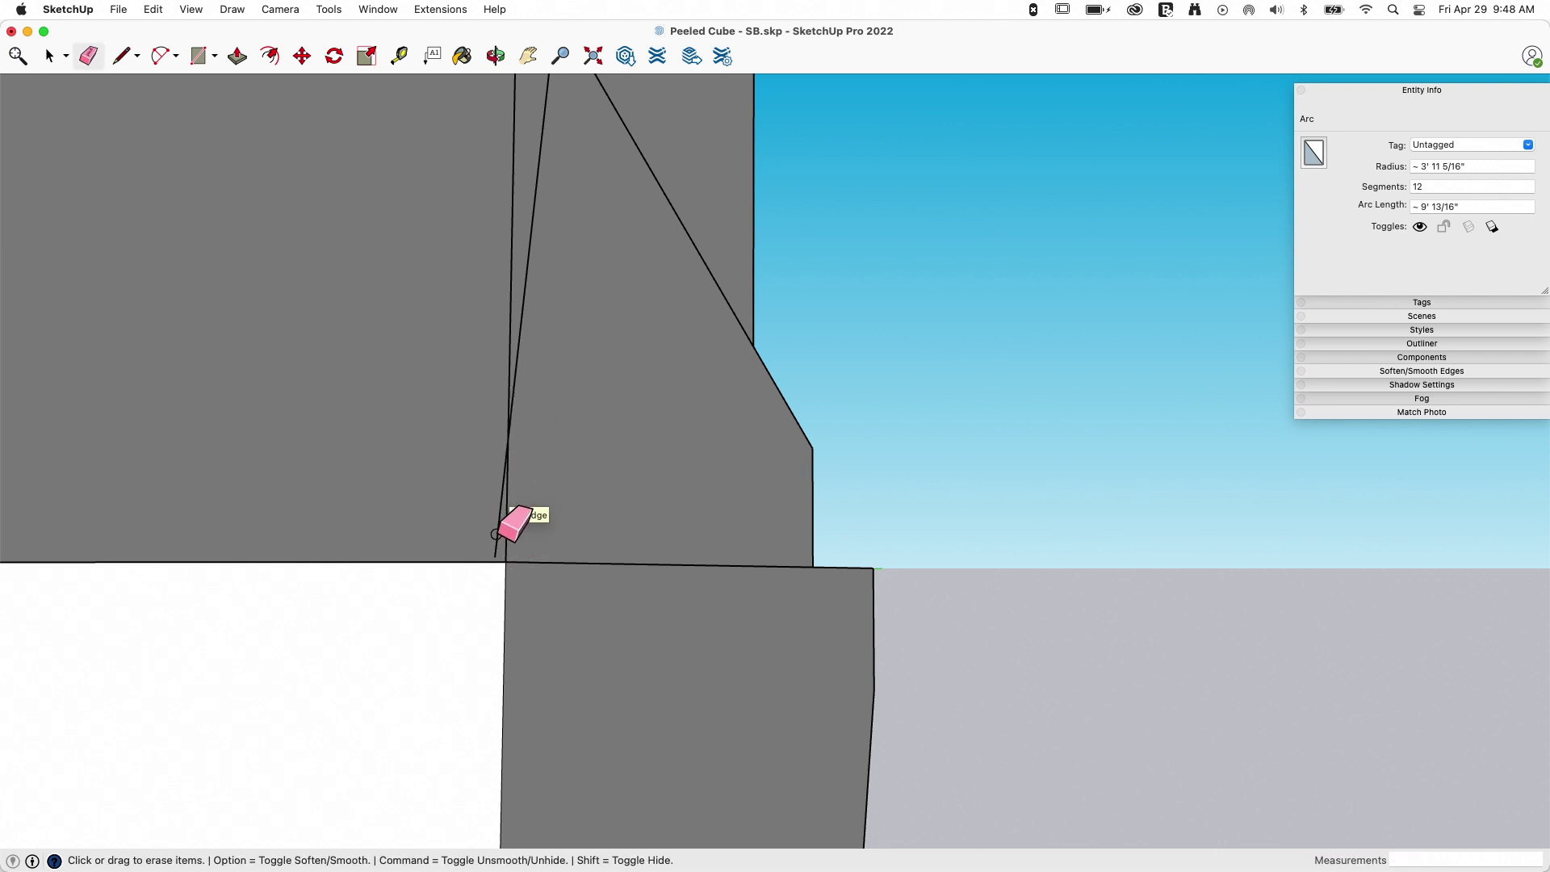
{"action": "left_click", "coordinate": [498, 525]}
{"action": "left_click", "coordinate": [512, 338]}
{"action": "mouse_move", "coordinate": [515, 340]}
{"action": "middle_mouse_down"}
{"action": "mouse_move", "coordinate": [527, 529]}
{"action": "mouse_move", "coordinate": [443, 608]}
{"action": "mouse_move", "coordinate": [614, 592]}
{"action": "mouse_move", "coordinate": [549, 602]}
{"action": "mouse_move", "coordinate": [464, 533]}
{"action": "middle_mouse_up"}
{"action": "scroll", "coordinate": [463, 533], "scroll_direction": "down", "scroll_amount": 4}
{"action": "scroll", "coordinate": [810, 165], "scroll_direction": "down", "scroll_amount": 5}
- Draw a line from the arc's endpoint to close the strip's end
{"action": "key", "text": "l"}
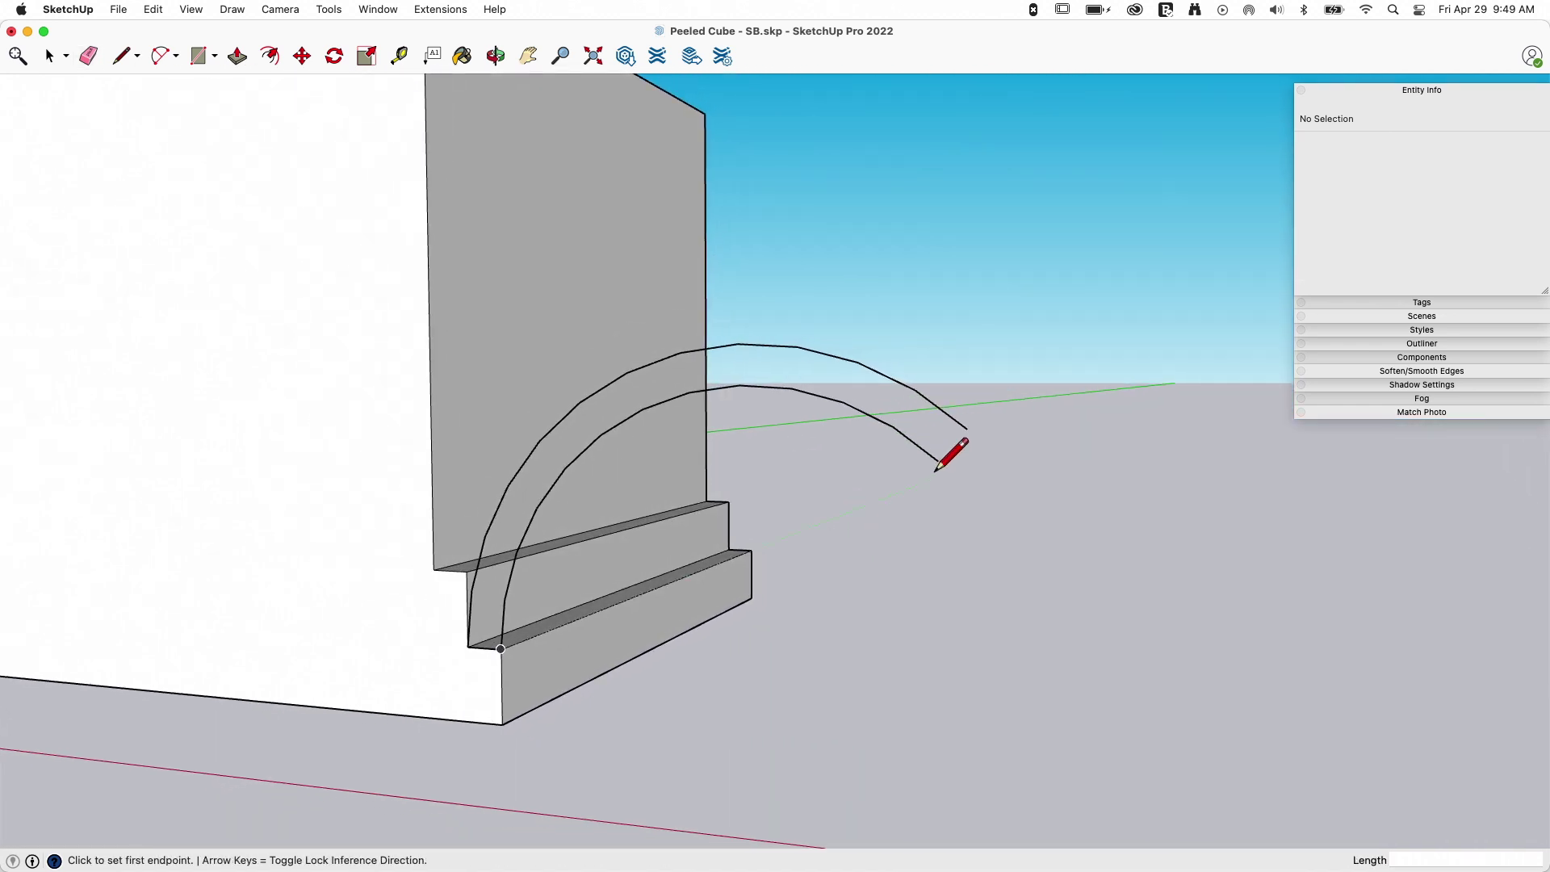
{"action": "left_click", "coordinate": [938, 461]}
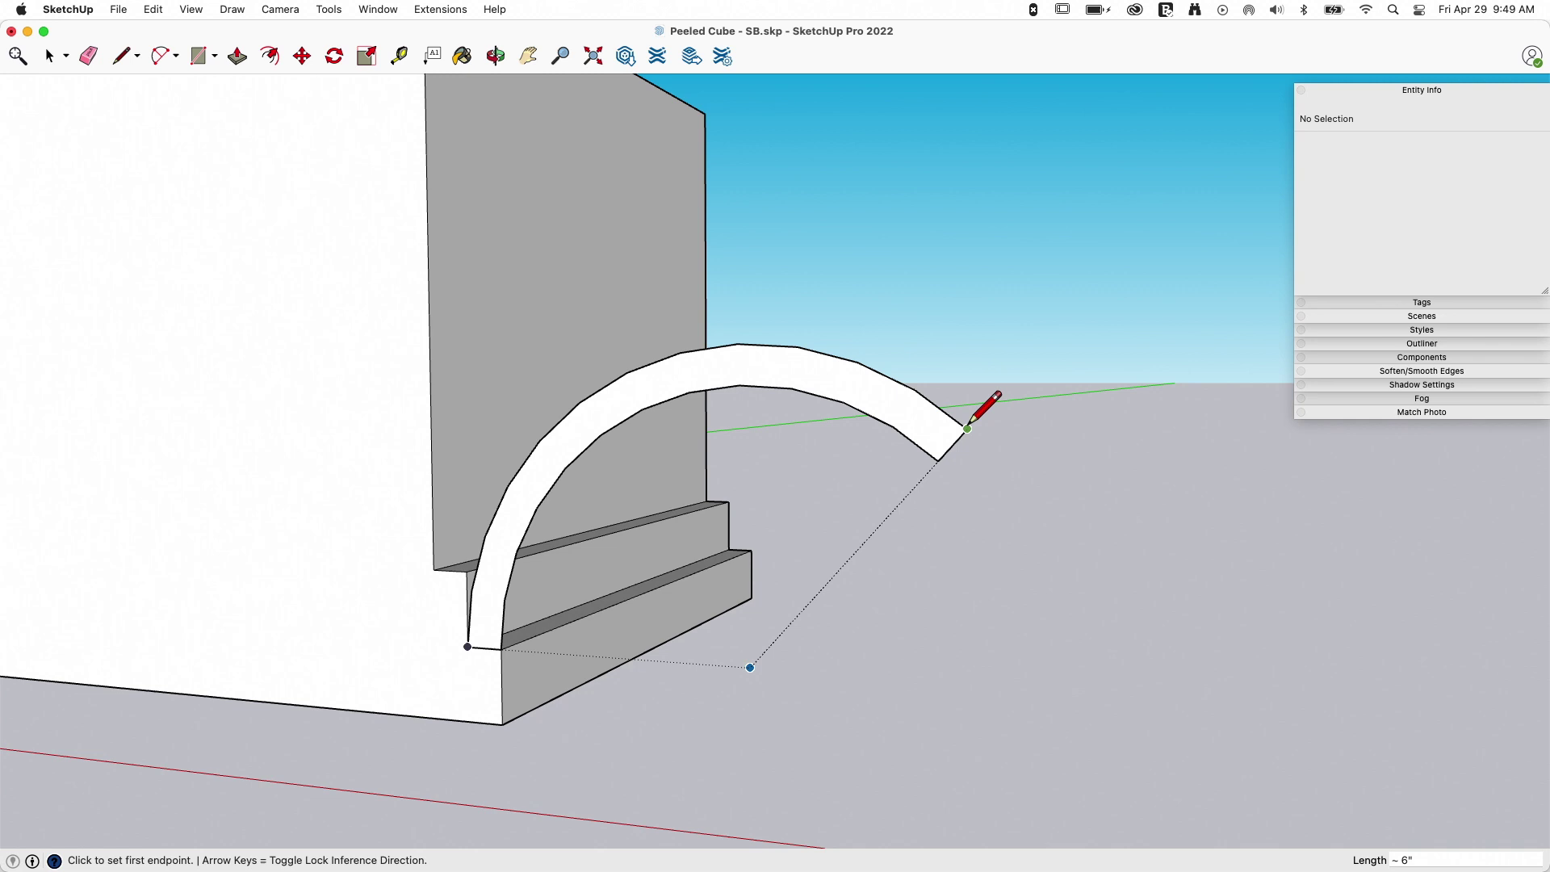
{"action": "key", "text": "space"}
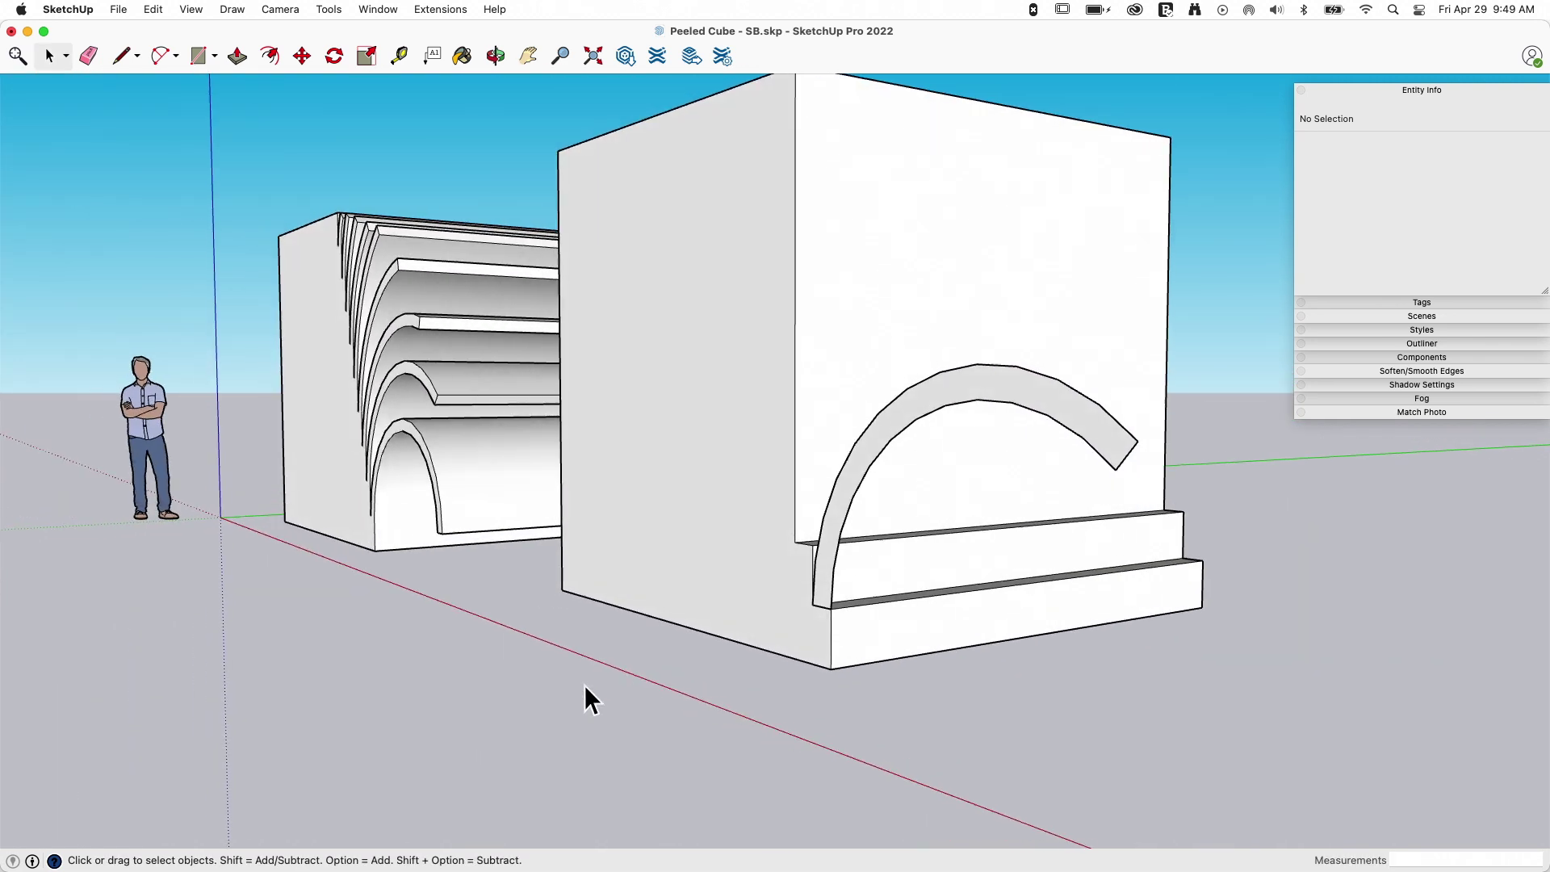
- Explode the cube group into loose geometry
{"action": "scroll", "coordinate": [594, 672], "scroll_direction": "up", "scroll_amount": 6}
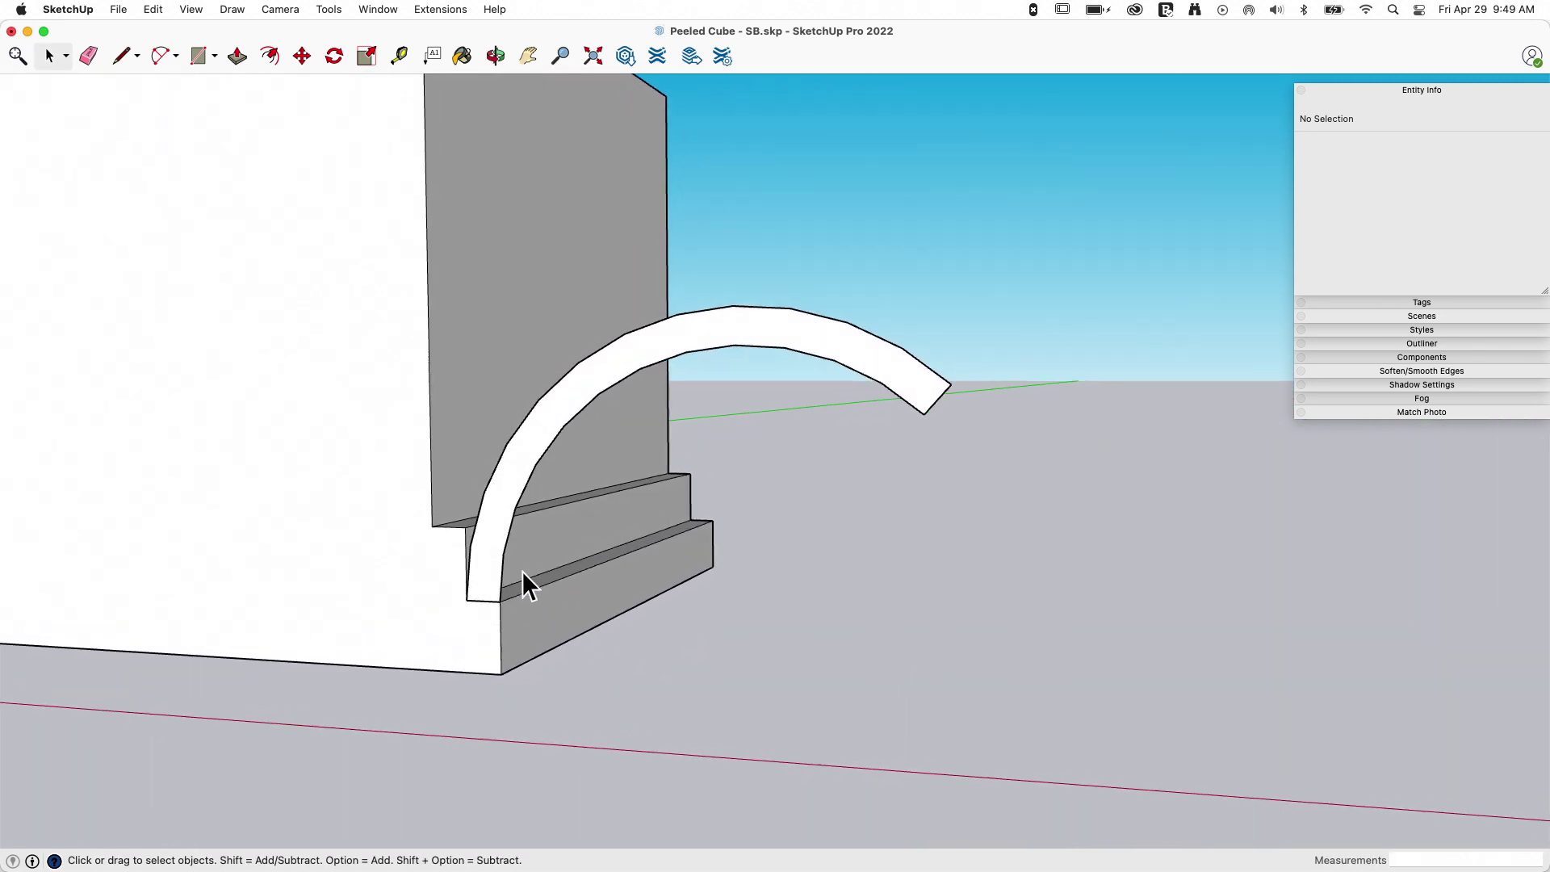
{"action": "double_click", "coordinate": [510, 565]}
{"action": "middle_click_drag", "start_coordinate": [511, 565], "coordinate": [522, 541]}
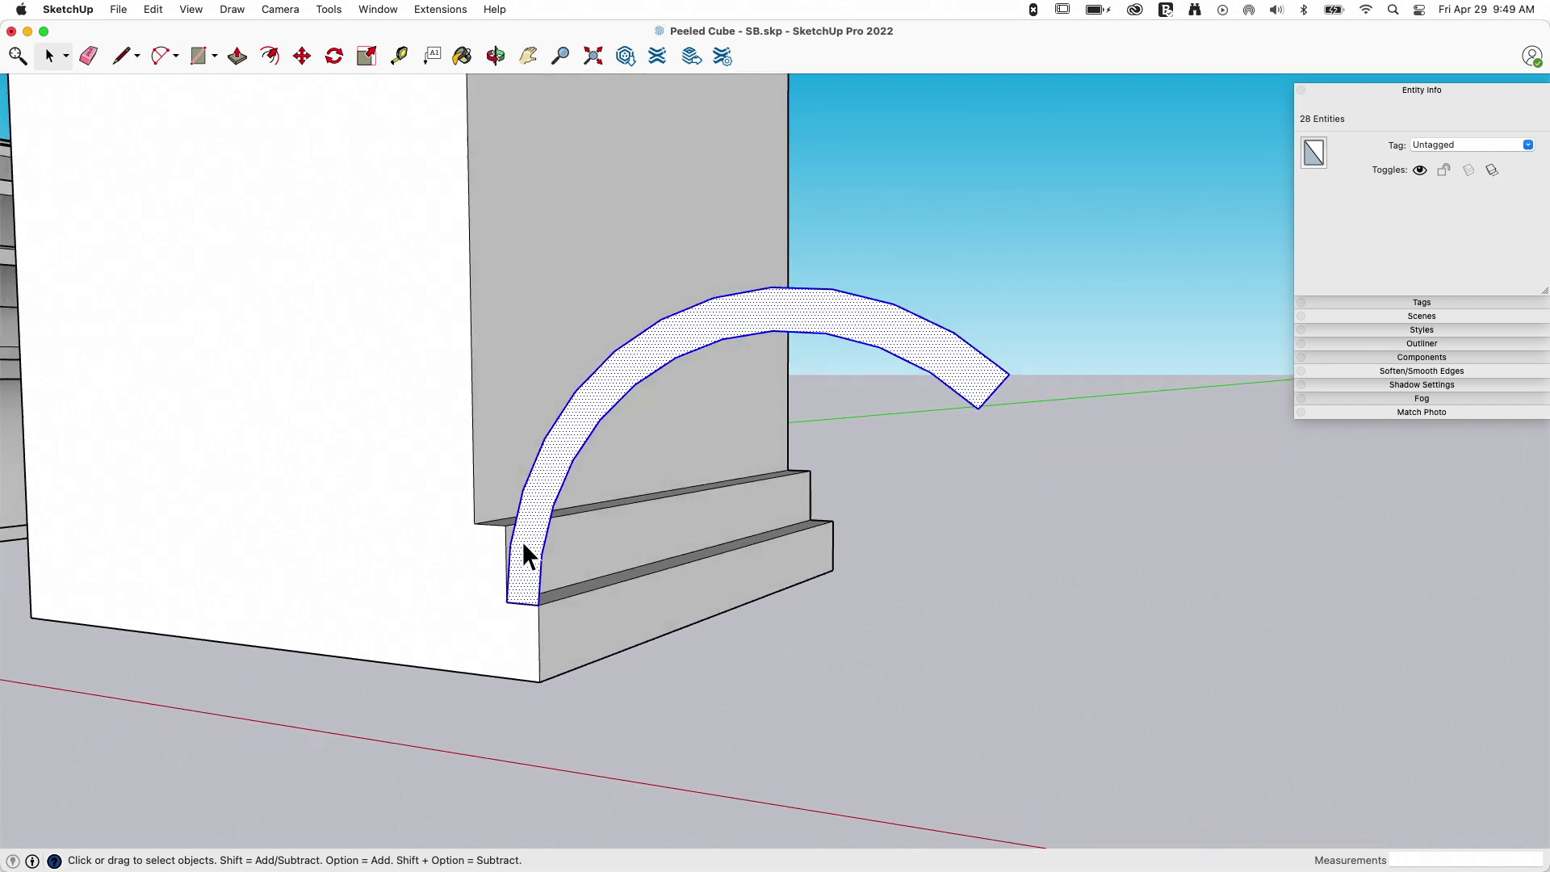
{"action": "left_click", "coordinate": [505, 526]}
{"action": "scroll", "coordinate": [501, 501], "scroll_direction": "down", "scroll_amount": 5}
{"action": "right_click", "coordinate": [602, 372]}
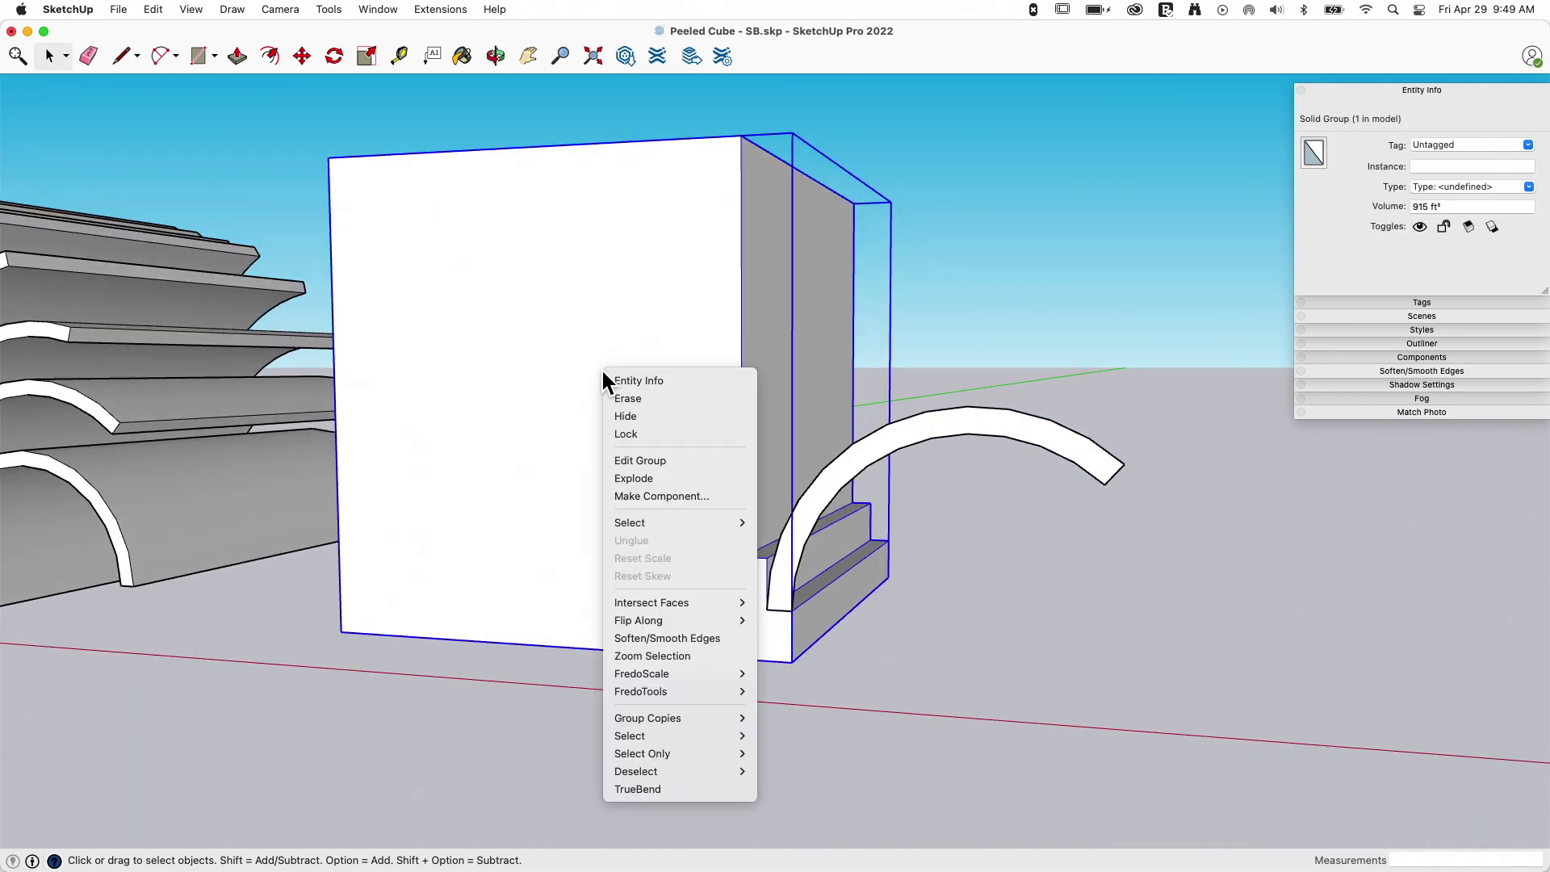
{"action": "left_click", "coordinate": [661, 478]}
{"action": "scroll", "coordinate": [831, 678], "scroll_direction": "up", "scroll_amount": 5}
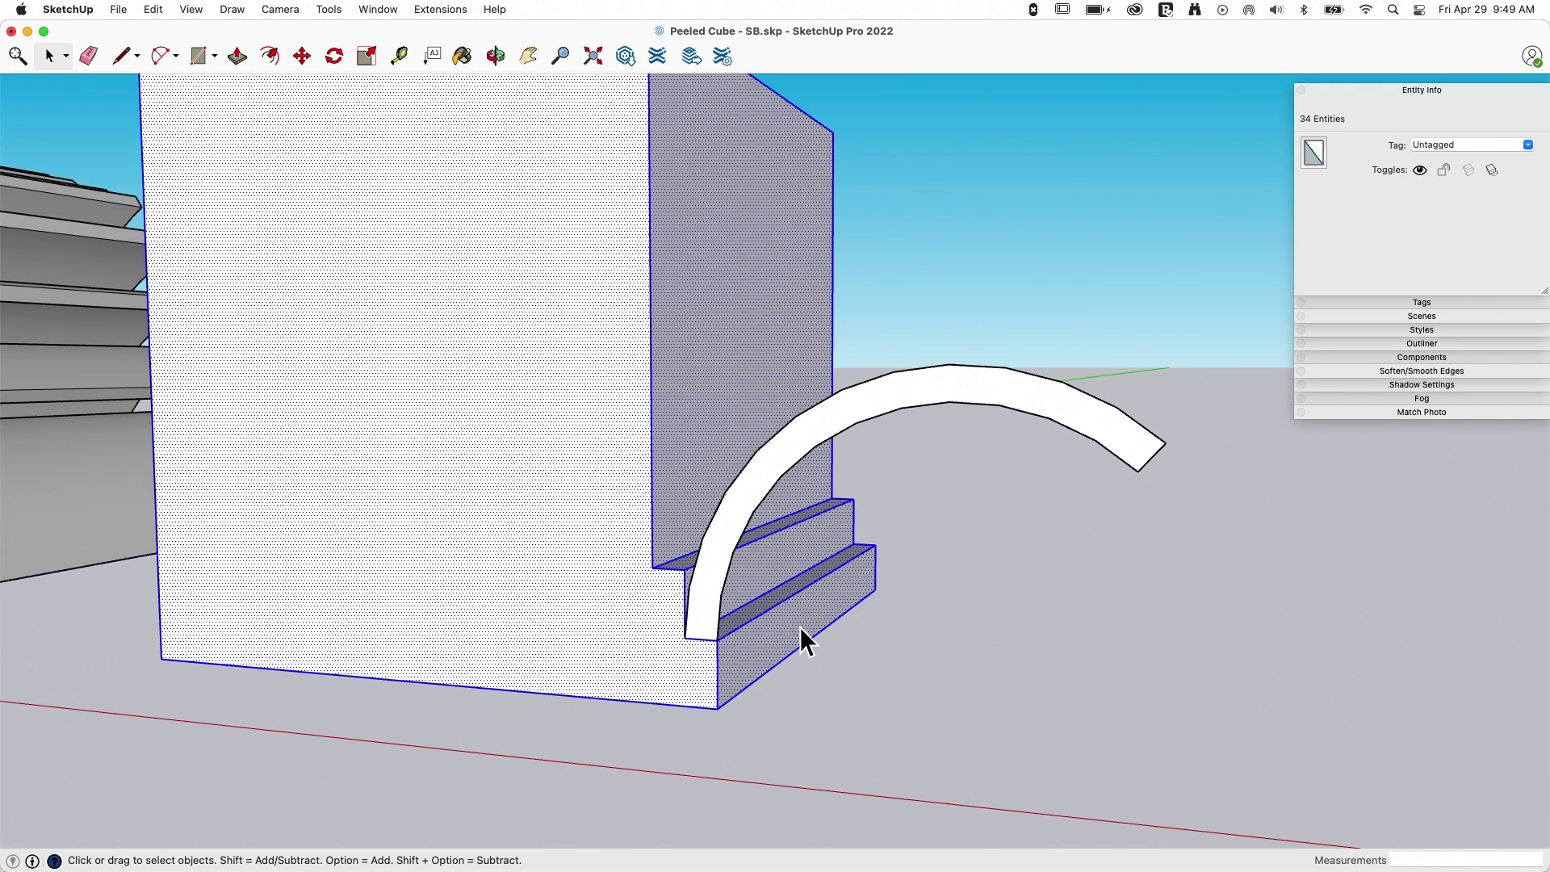
{"action": "left_click", "coordinate": [862, 726]}
- Push/Pull the arch face 10' so the strip peels out from the cube
{"action": "middle_click_drag", "start_coordinate": [659, 619], "coordinate": [606, 675]}
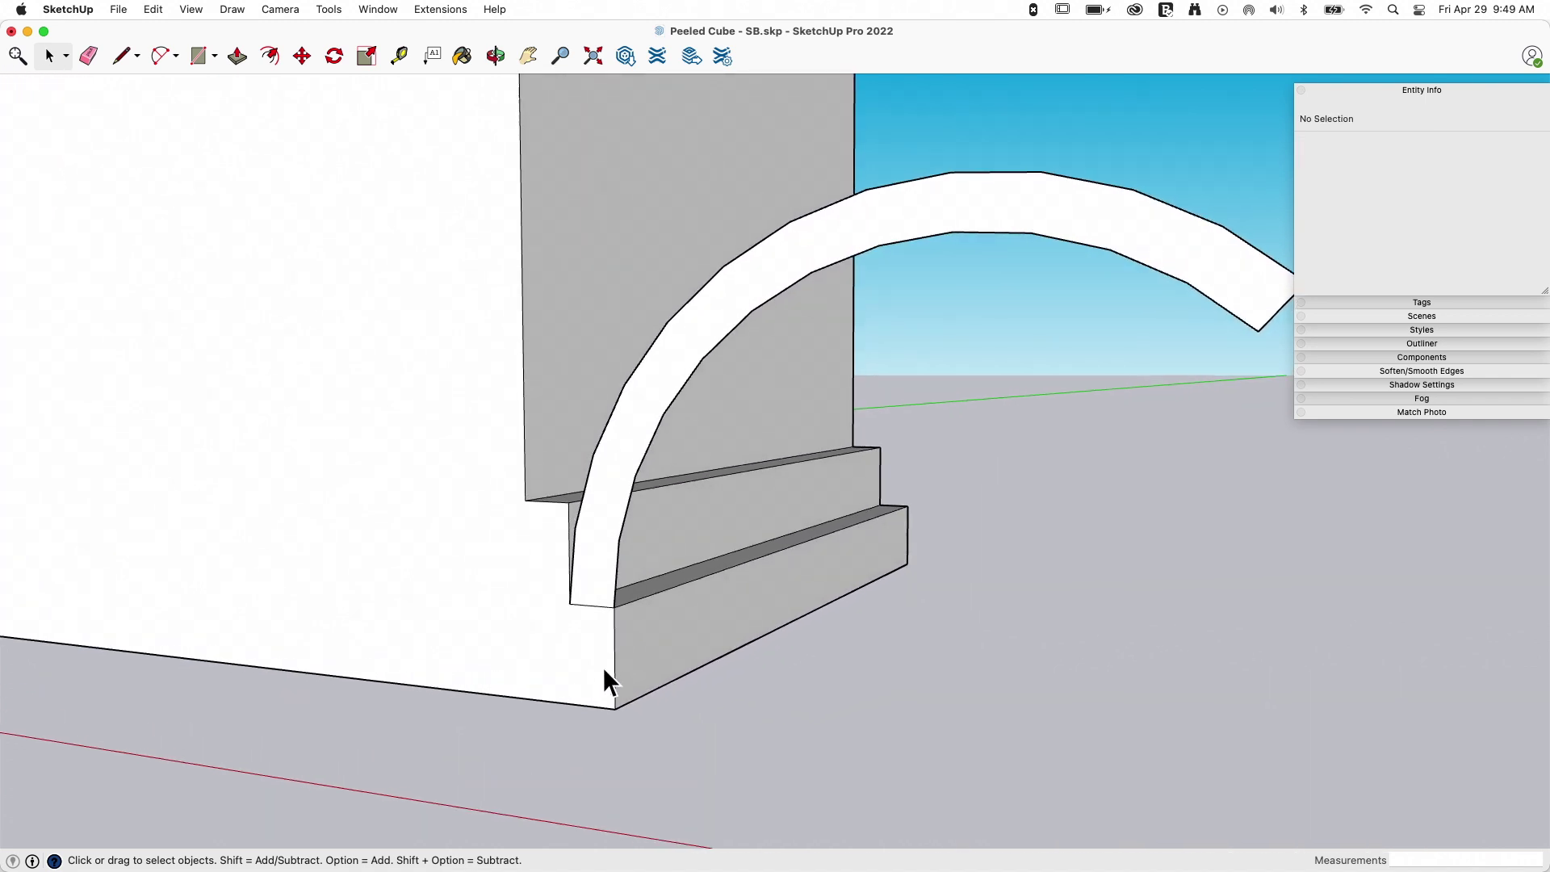
{"action": "key", "text": "p"}
{"action": "left_click", "coordinate": [588, 578]}
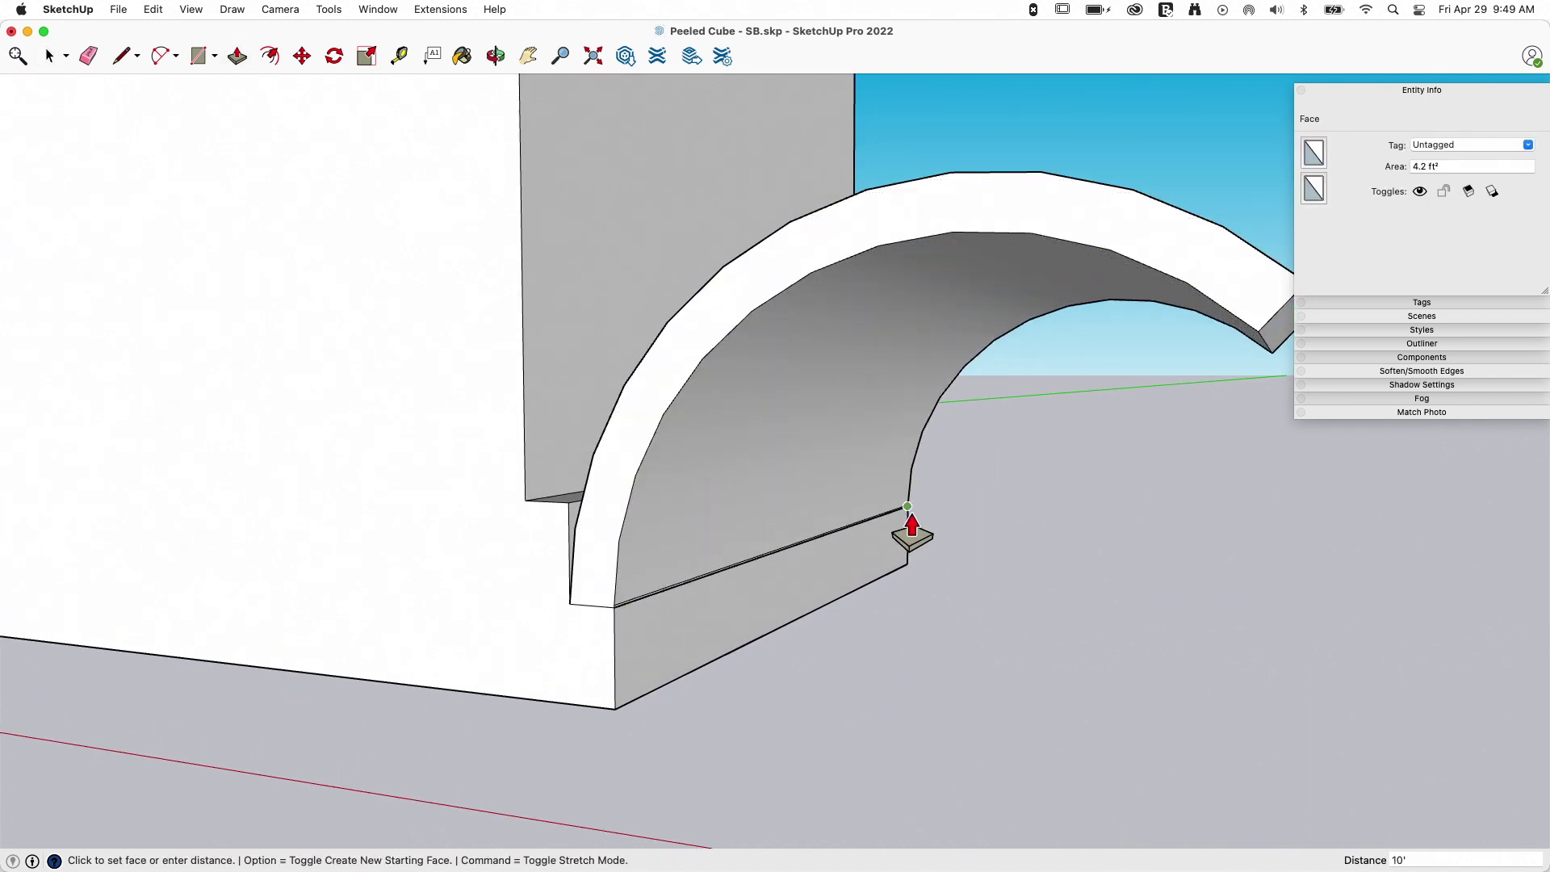
{"action": "left_click", "coordinate": [907, 507]}
{"action": "scroll", "coordinate": [664, 641], "scroll_direction": "up", "scroll_amount": 5}
- Soften the two seam edges along the extruded strip with the Eraser
{"action": "key", "text": "e"}
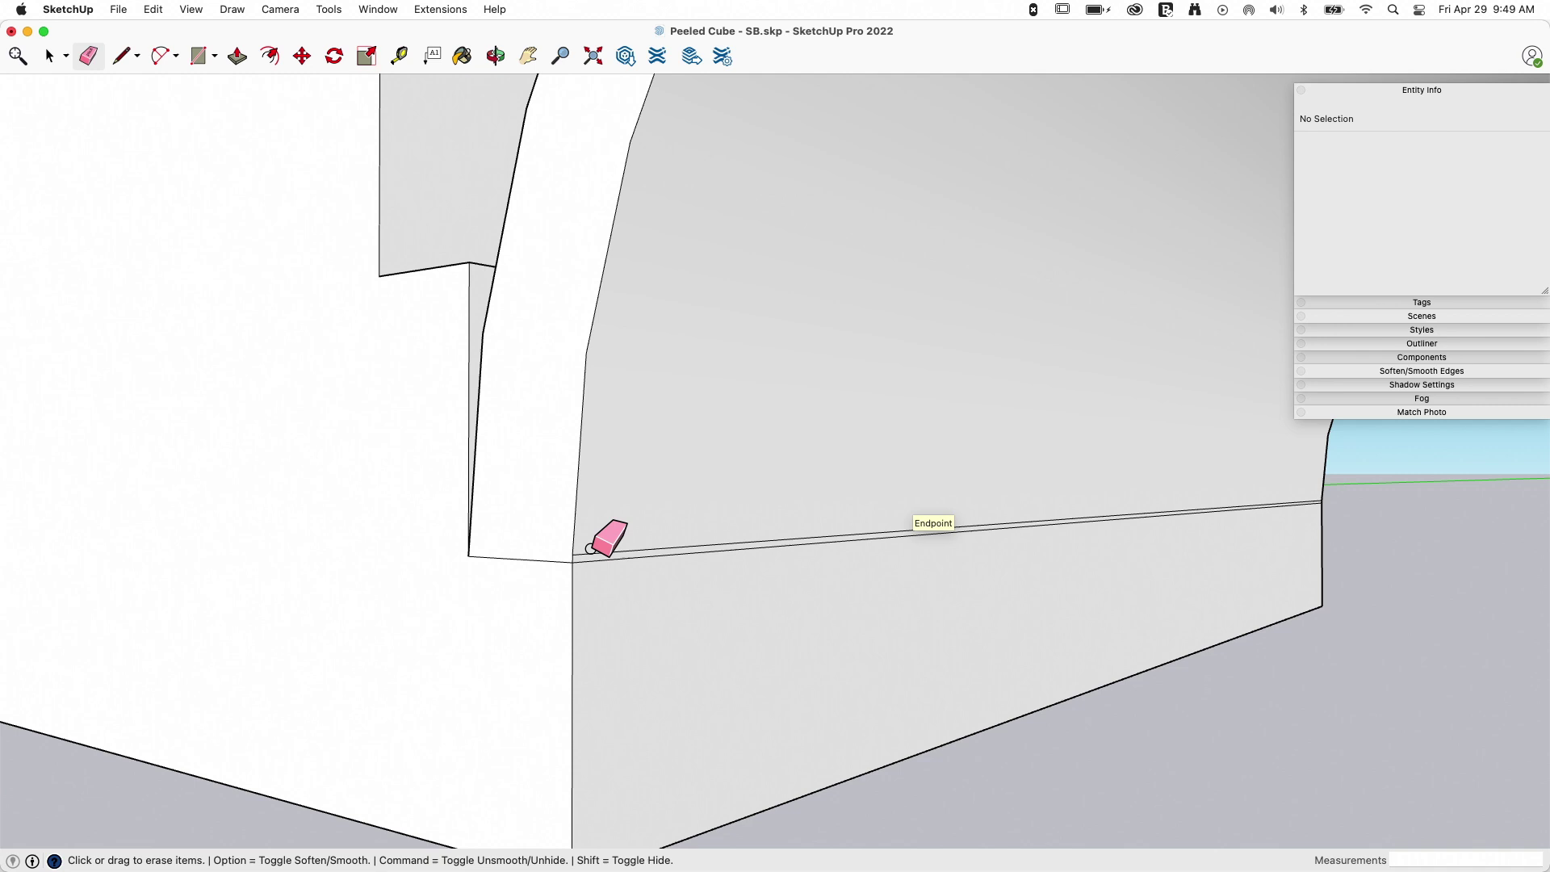
{"action": "middle_click_drag", "start_coordinate": [530, 549], "coordinate": [539, 566]}
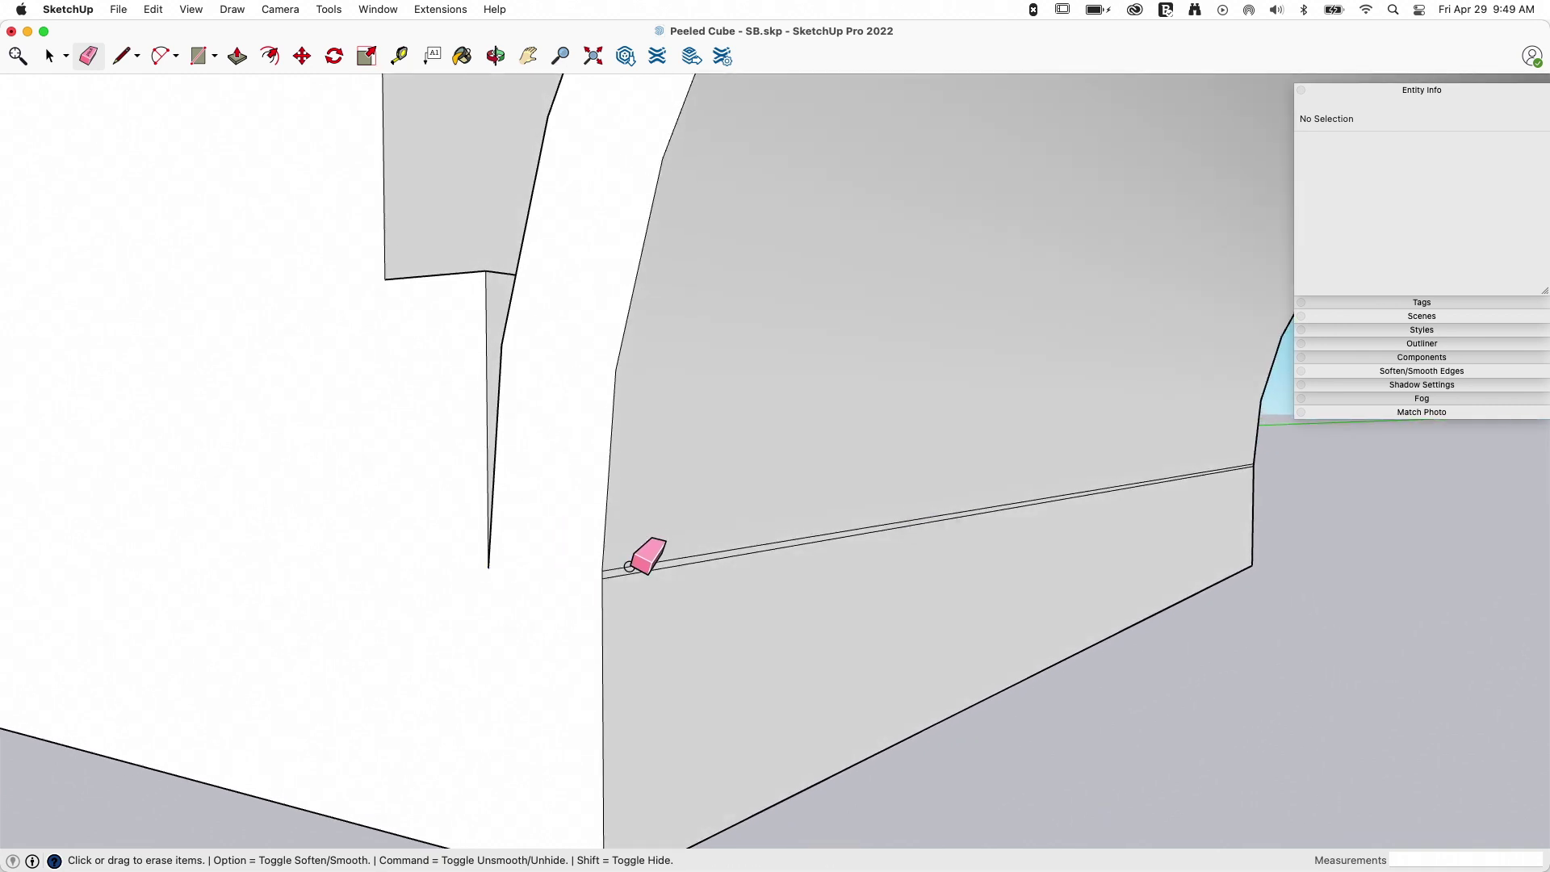
{"action": "key", "text": "alt"}
{"action": "left_click_drag", "start_coordinate": [669, 548], "coordinate": [676, 594]}
{"action": "scroll", "coordinate": [678, 593], "scroll_direction": "down", "scroll_amount": 5}
{"action": "key", "text": "space"}
{"action": "middle_click_drag", "start_coordinate": [682, 585], "coordinate": [850, 468]}
{"action": "scroll", "coordinate": [850, 468], "scroll_direction": "down", "scroll_amount": 3}
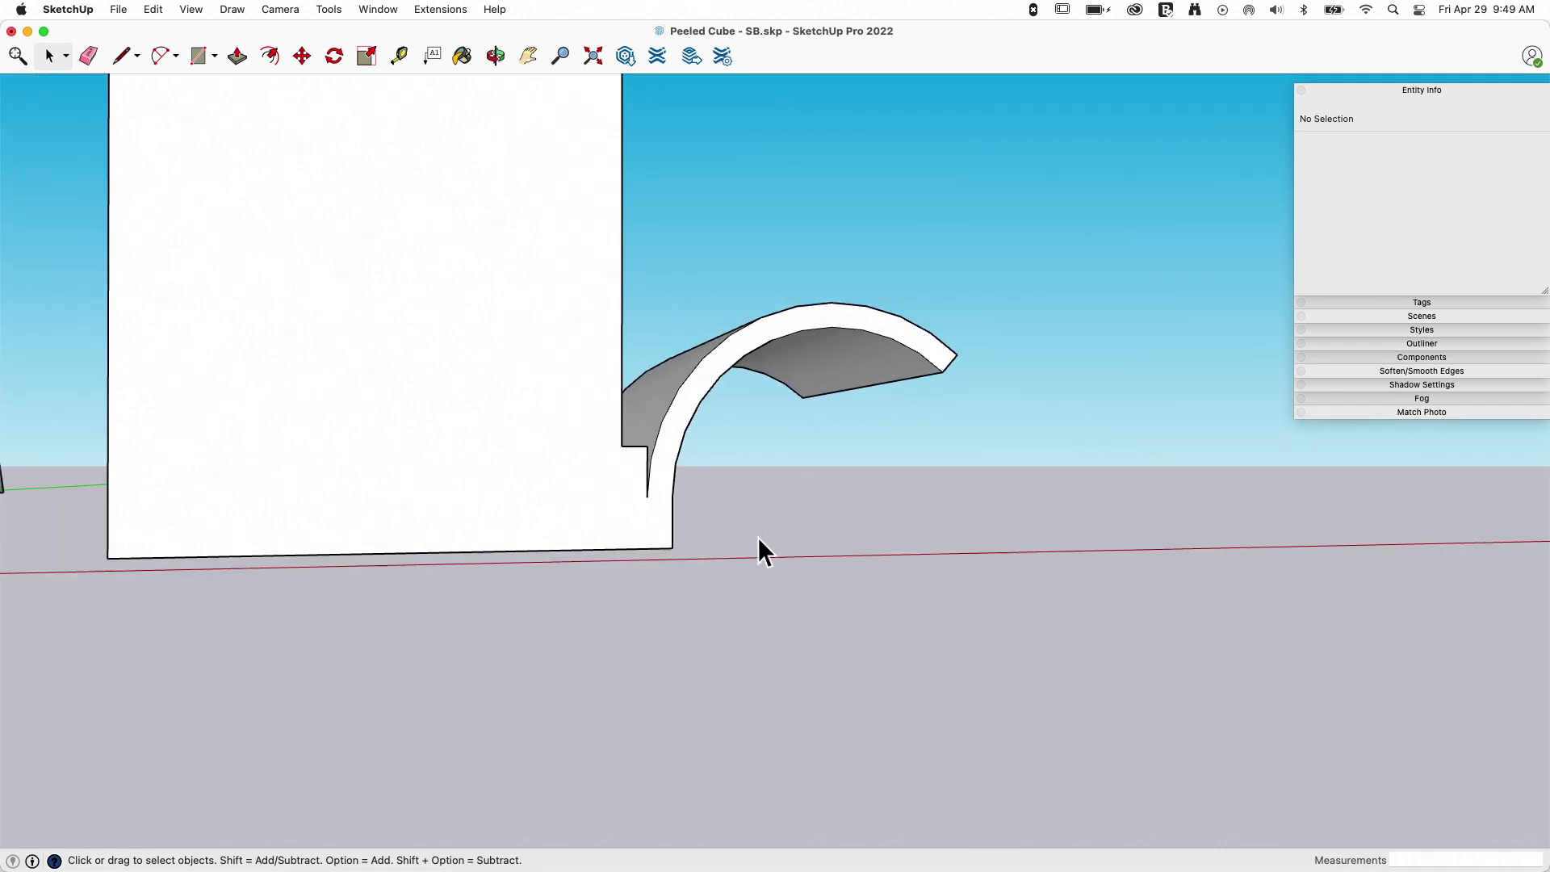
{"action": "middle_click_drag", "start_coordinate": [757, 547], "coordinate": [654, 474]}
{"action": "middle_click_drag", "start_coordinate": [670, 358], "coordinate": [737, 482]}
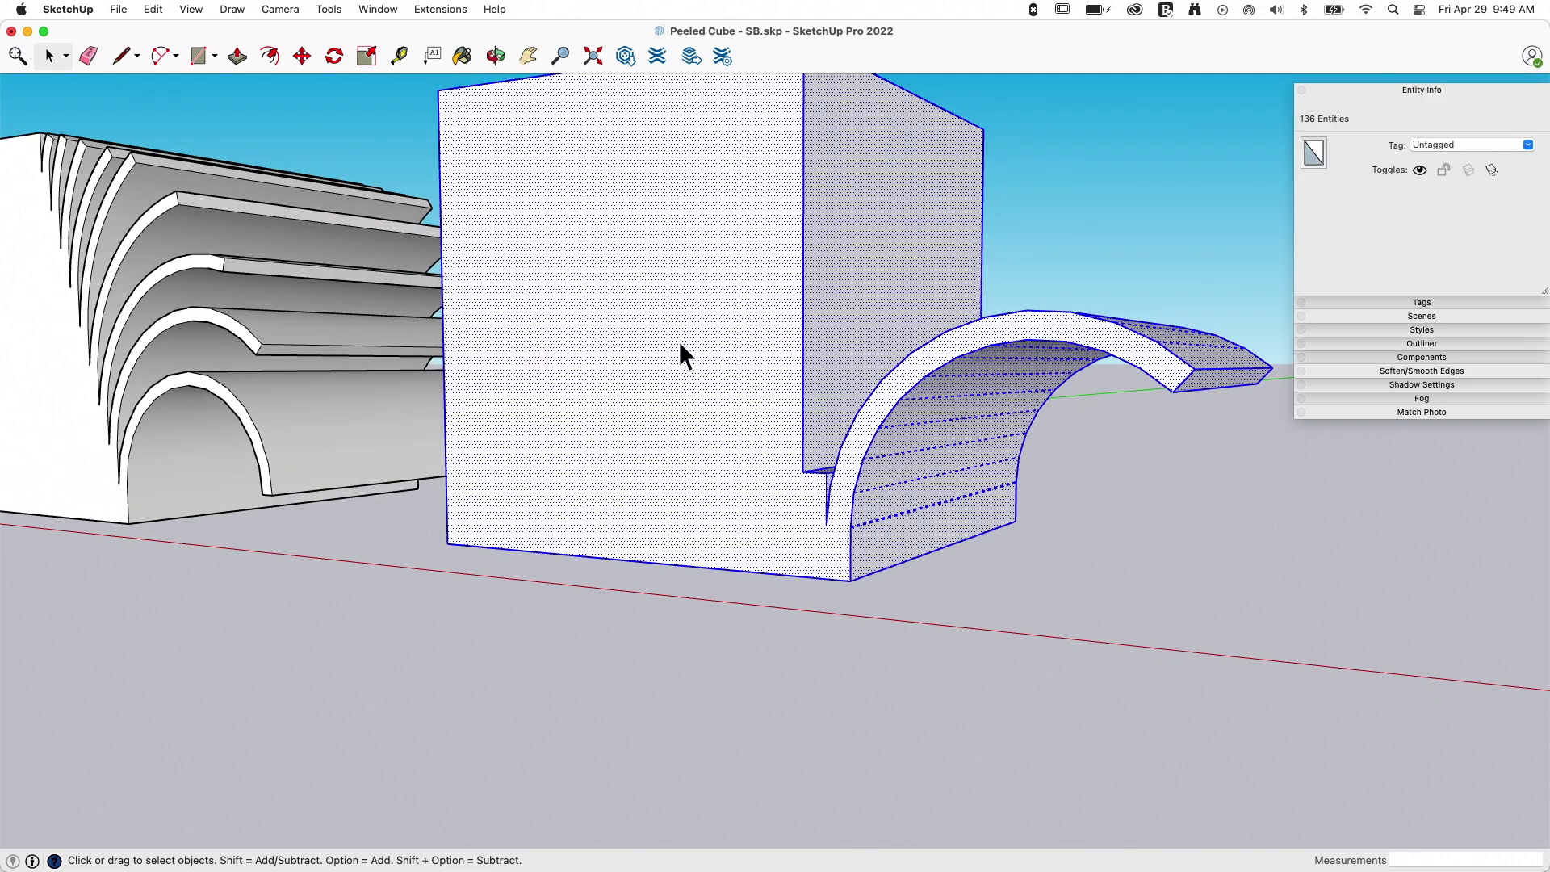
- Group the cube and its arched slab into one solid of 957.04 ft³
{"action": "middle_click_drag", "start_coordinate": [680, 340], "coordinate": [792, 375]}
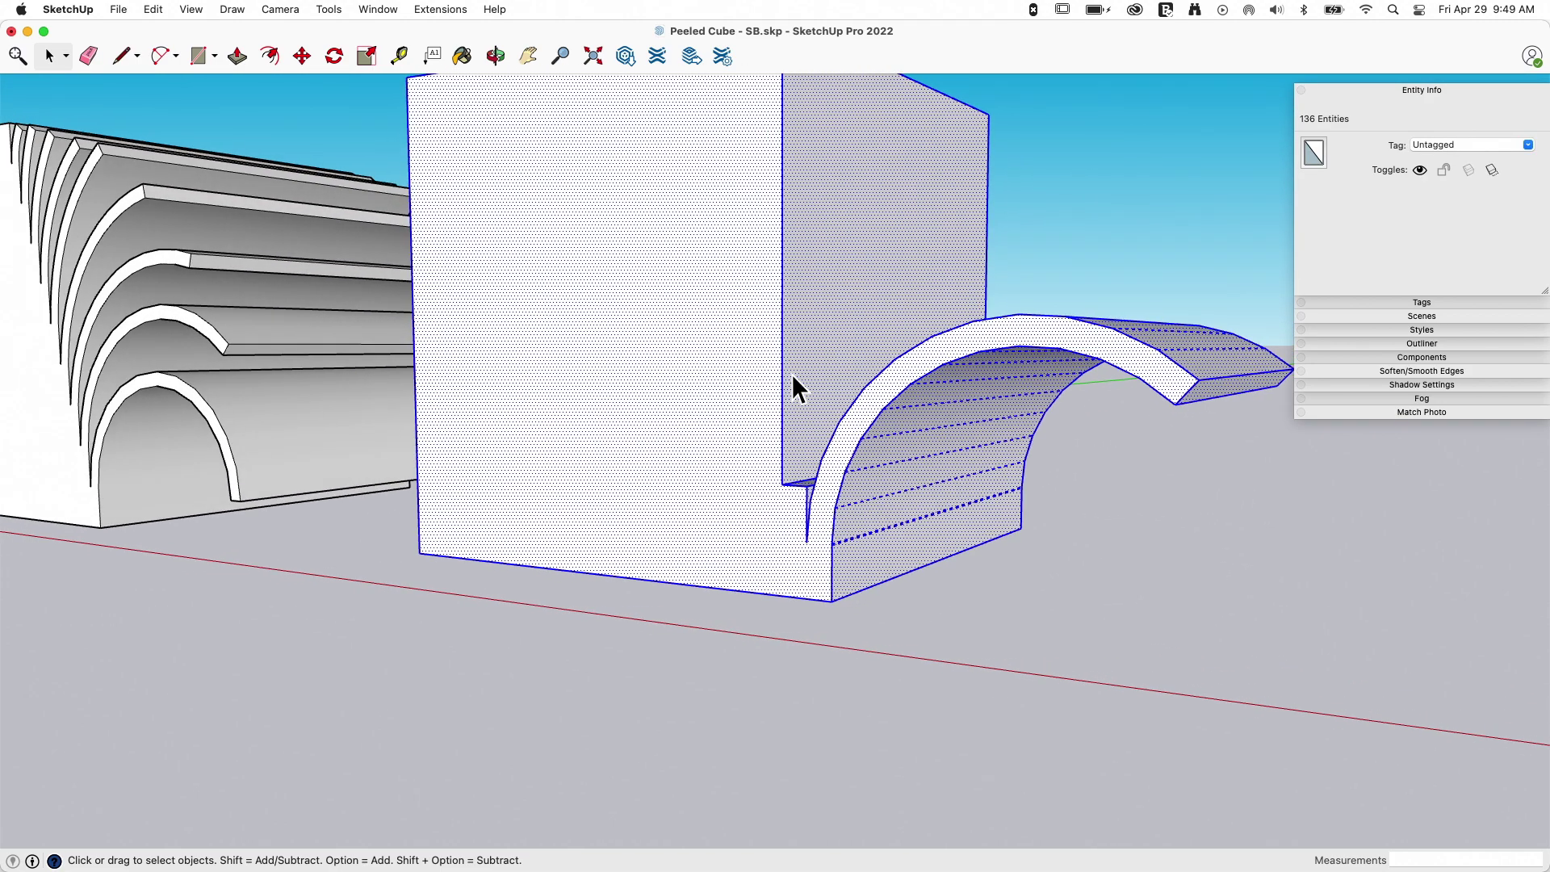
{"action": "right_click", "coordinate": [792, 375]}
{"action": "middle_click_drag", "start_coordinate": [903, 476], "coordinate": [438, 436]}
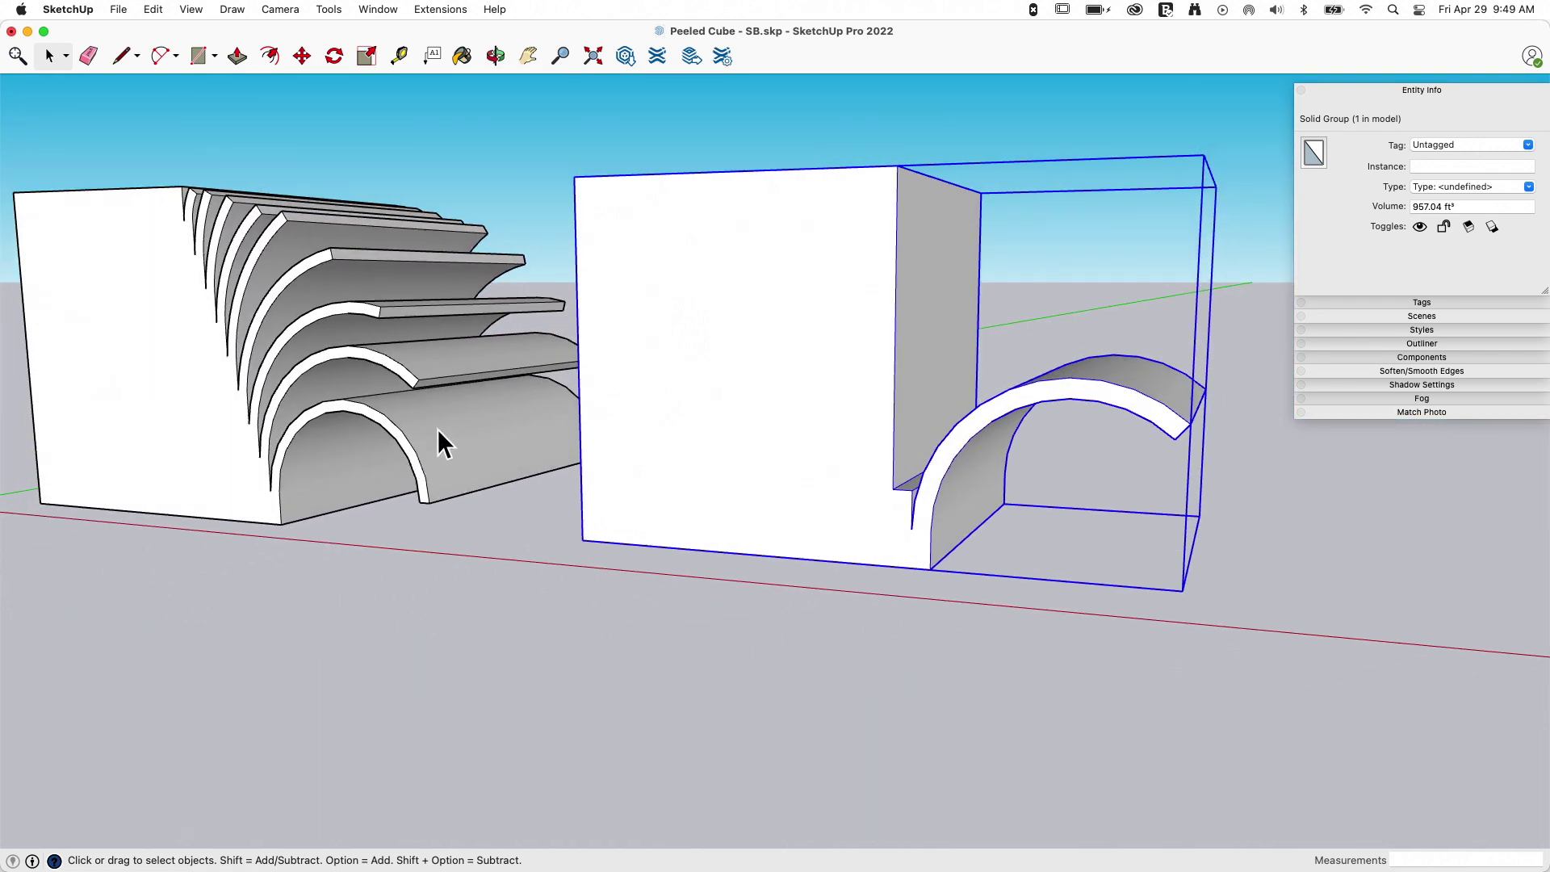
{"action": "scroll", "coordinate": [921, 525], "scroll_direction": "up", "scroll_amount": 10}
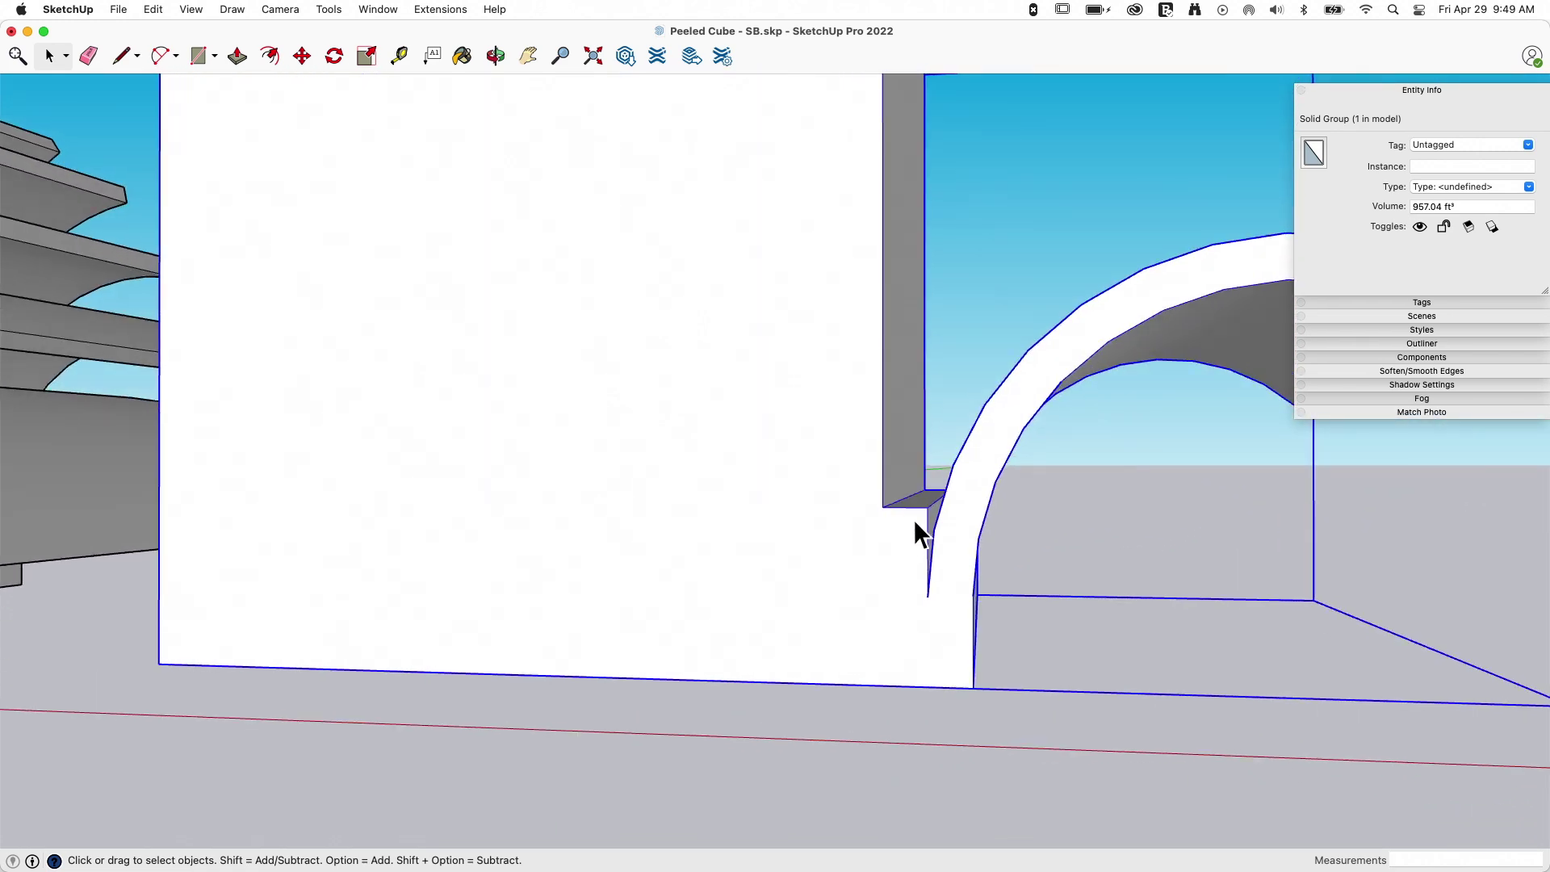
- Draw a 2-point arc from the inner corner along the red axis, bulging about 1' 4 15/16"
{"action": "key", "text": "a"}
{"action": "left_click", "coordinate": [883, 507]}
{"action": "scroll", "coordinate": [928, 485], "scroll_direction": "down", "scroll_amount": 4}
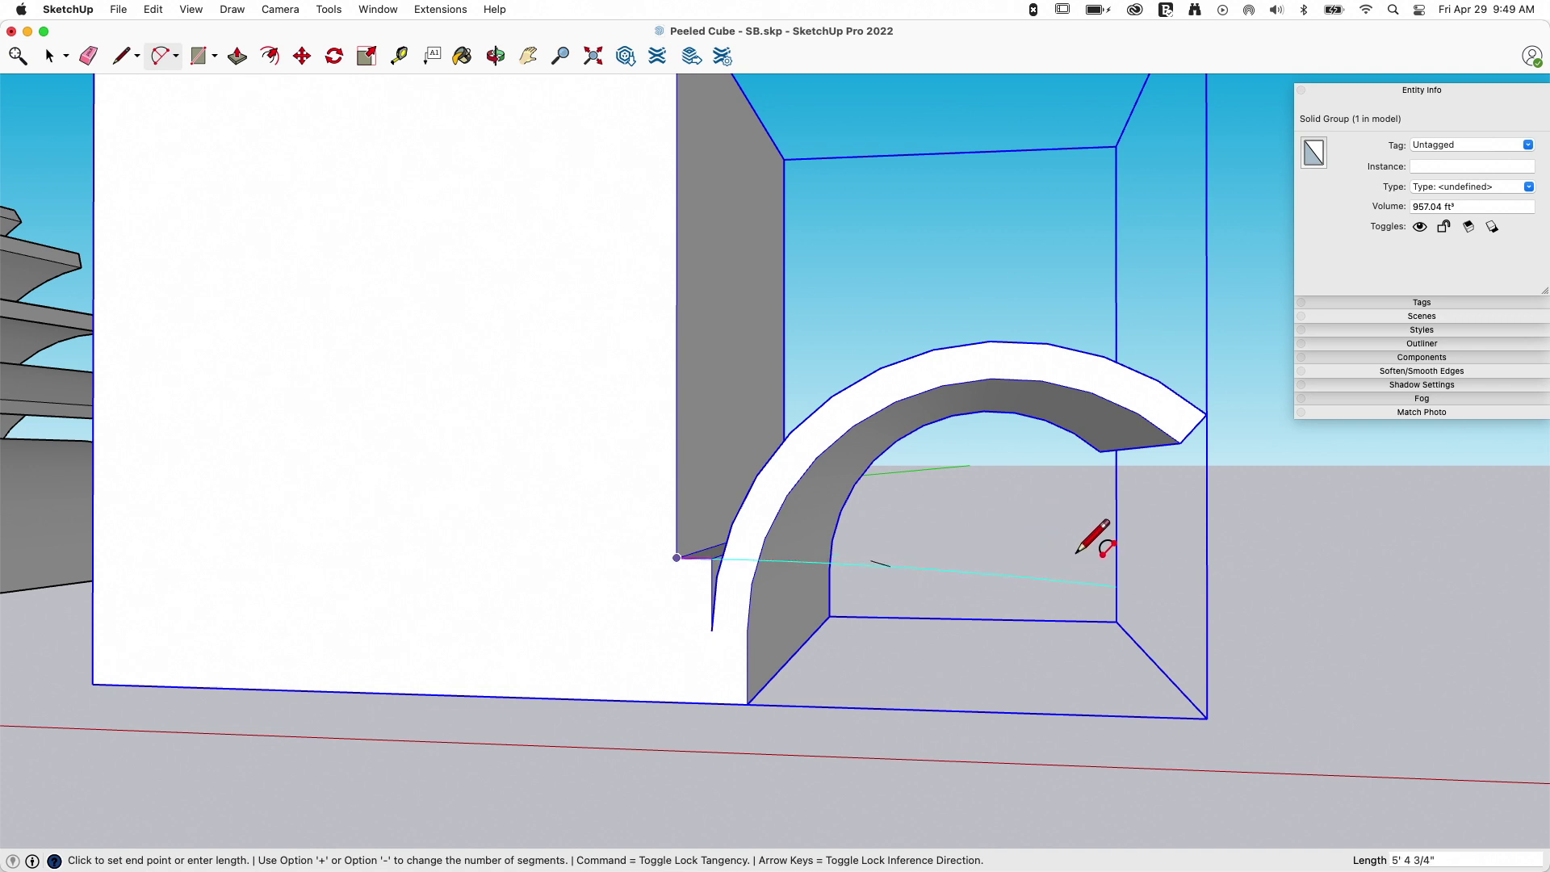
{"action": "middle_click_drag", "start_coordinate": [1076, 553], "coordinate": [1206, 567]}
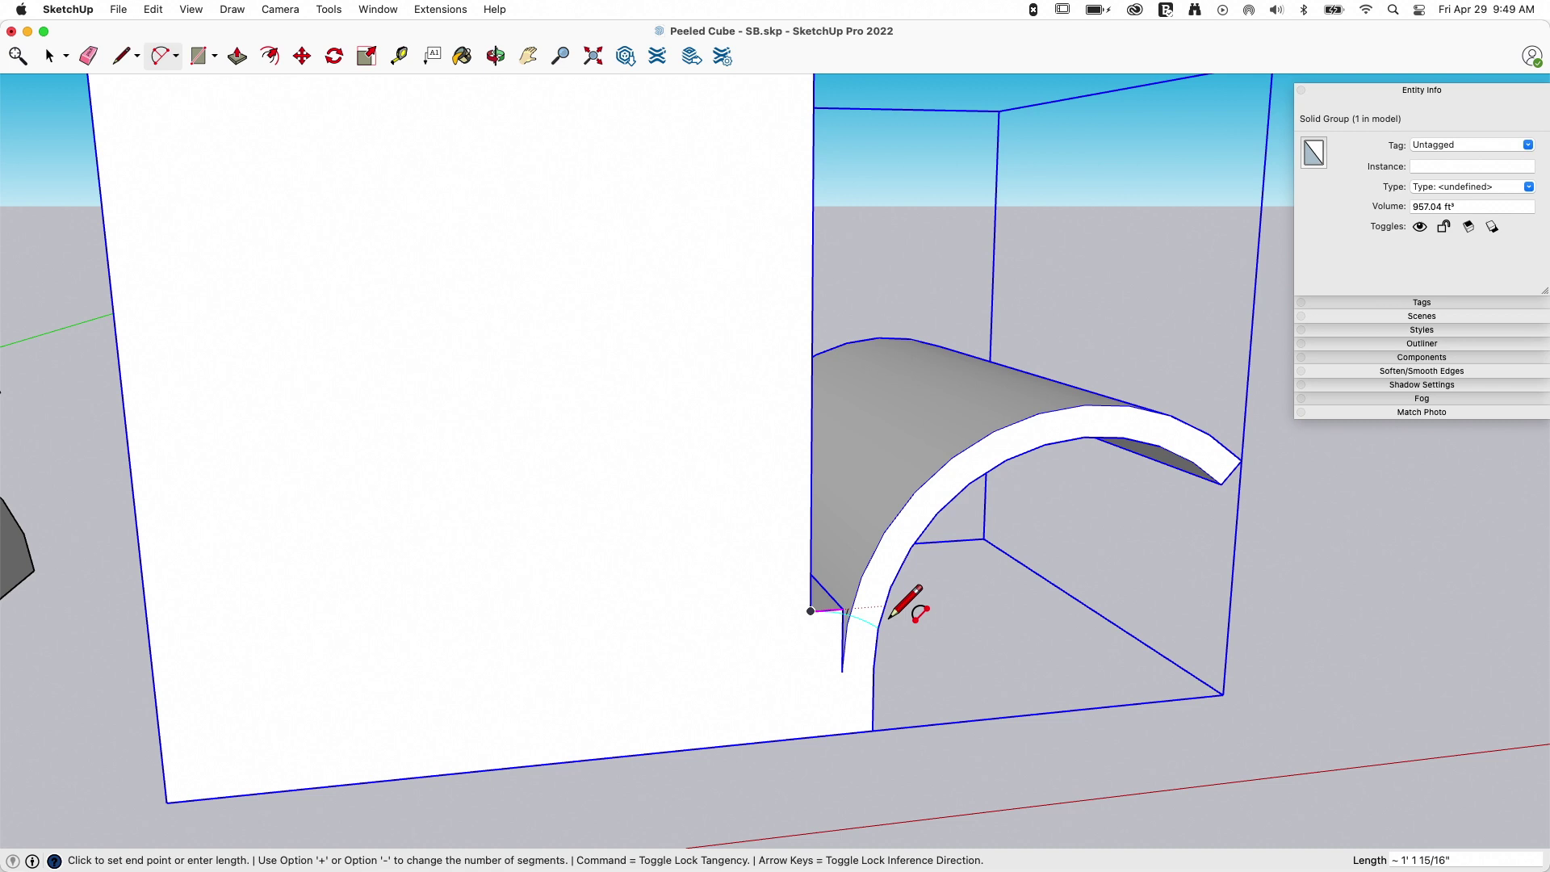
{"action": "key", "text": "Escape"}
{"action": "left_click", "coordinate": [811, 611]}
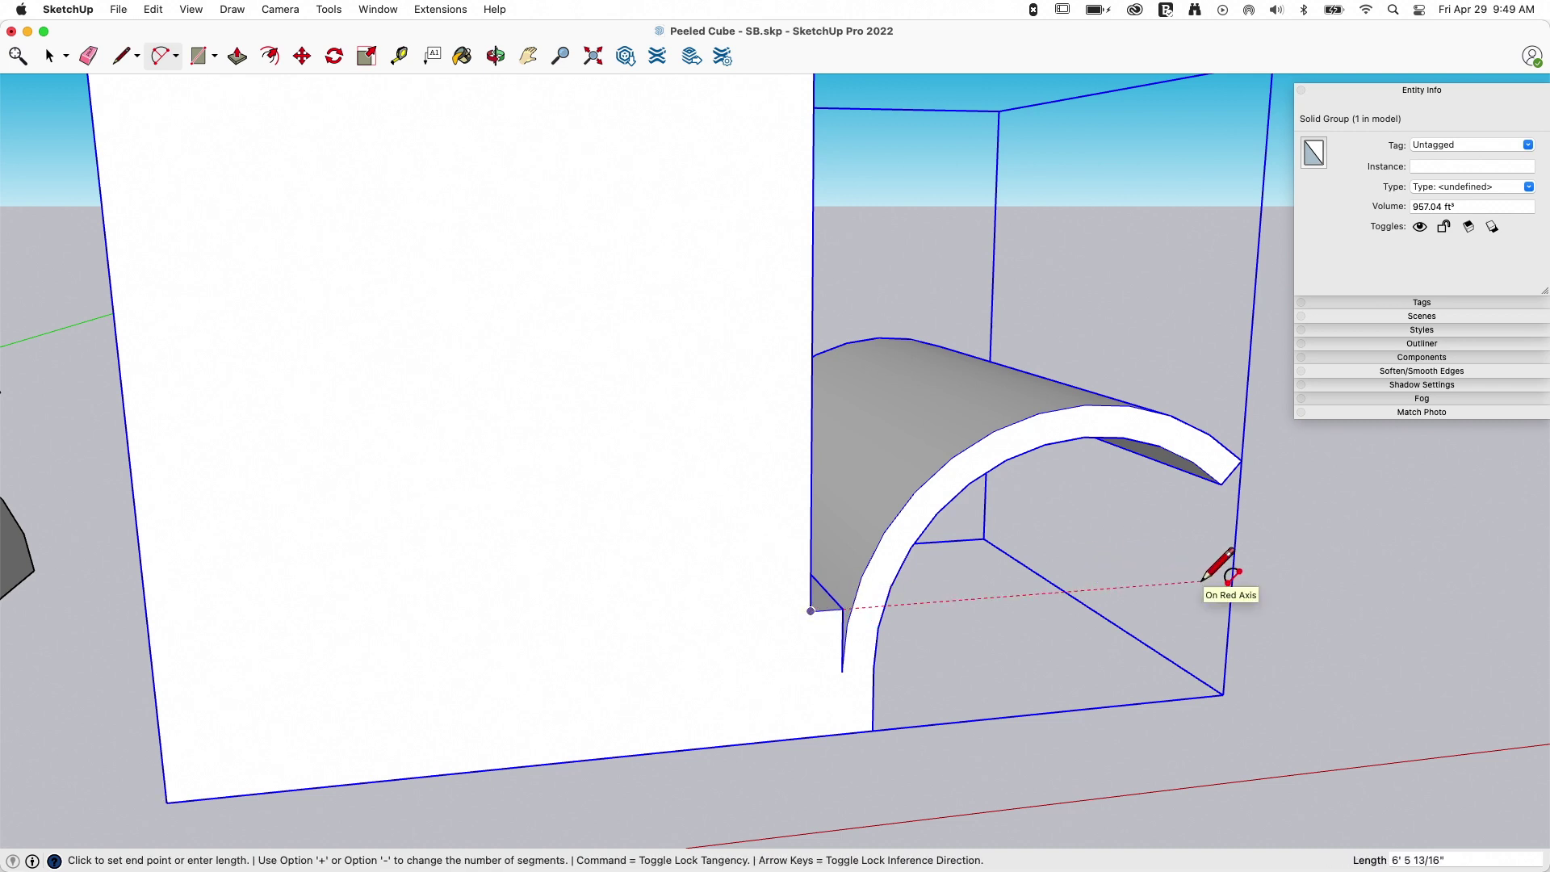
{"action": "left_click", "coordinate": [1196, 581]}
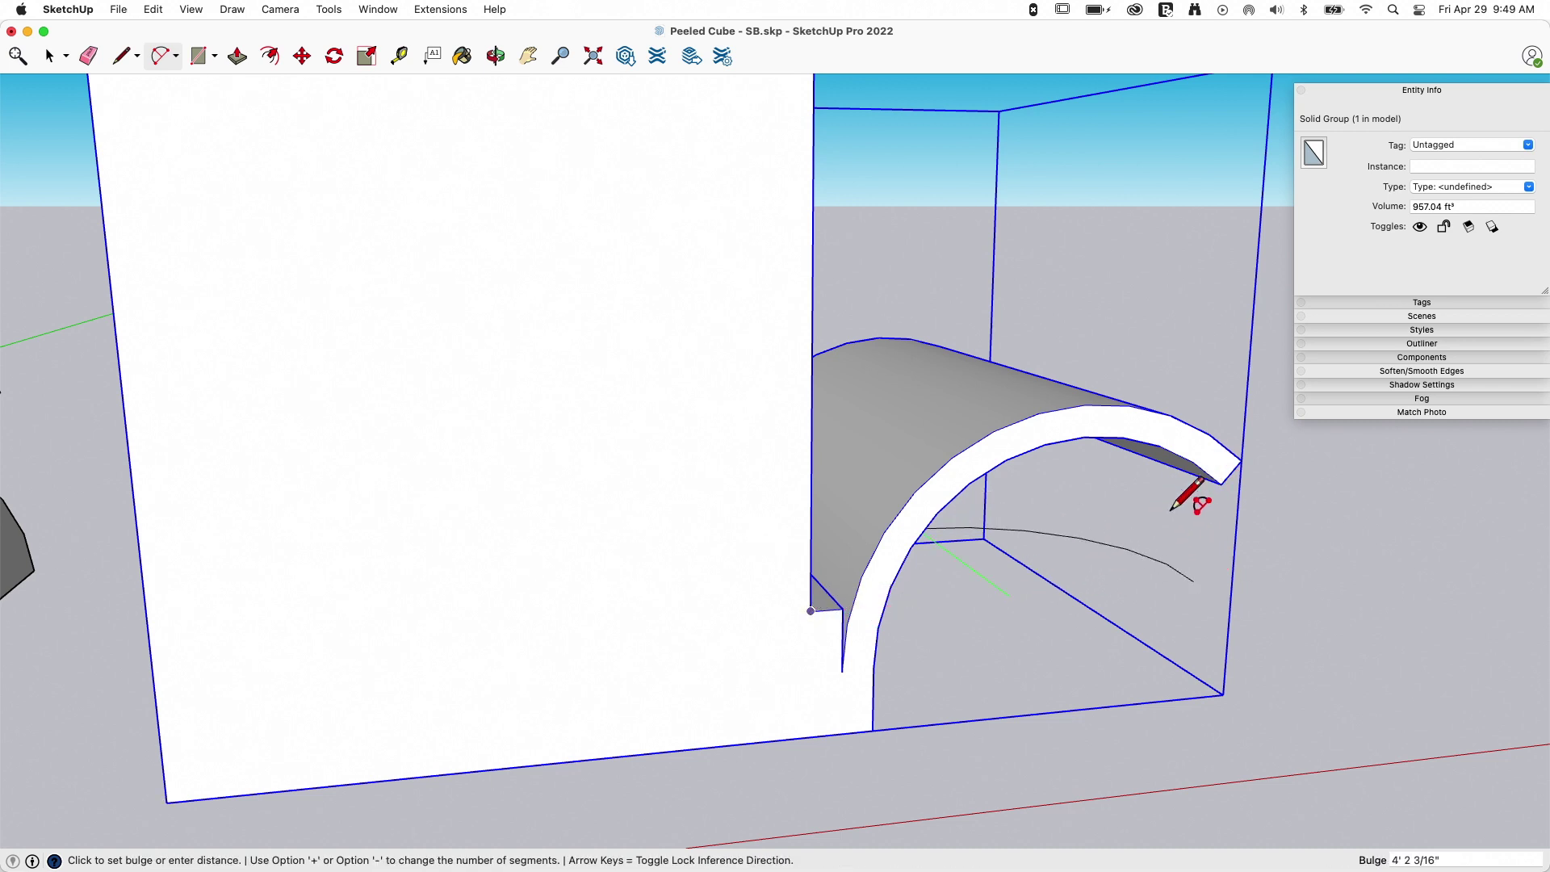
{"action": "middle_click_drag", "start_coordinate": [1172, 509], "coordinate": [1218, 539]}
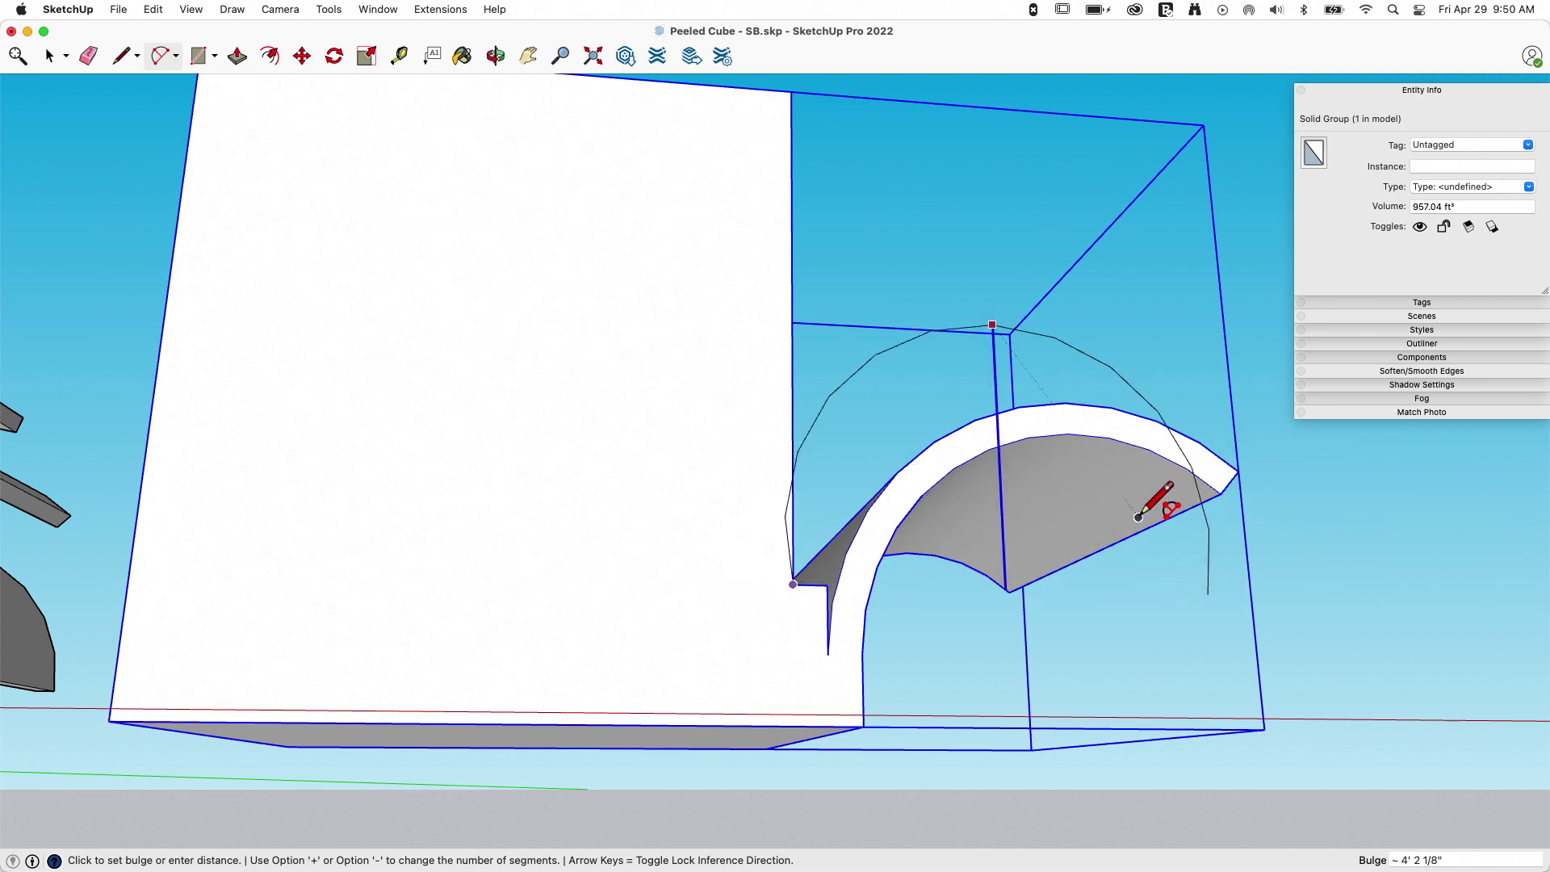
{"action": "middle_click_drag", "start_coordinate": [1139, 517], "coordinate": [1180, 564]}
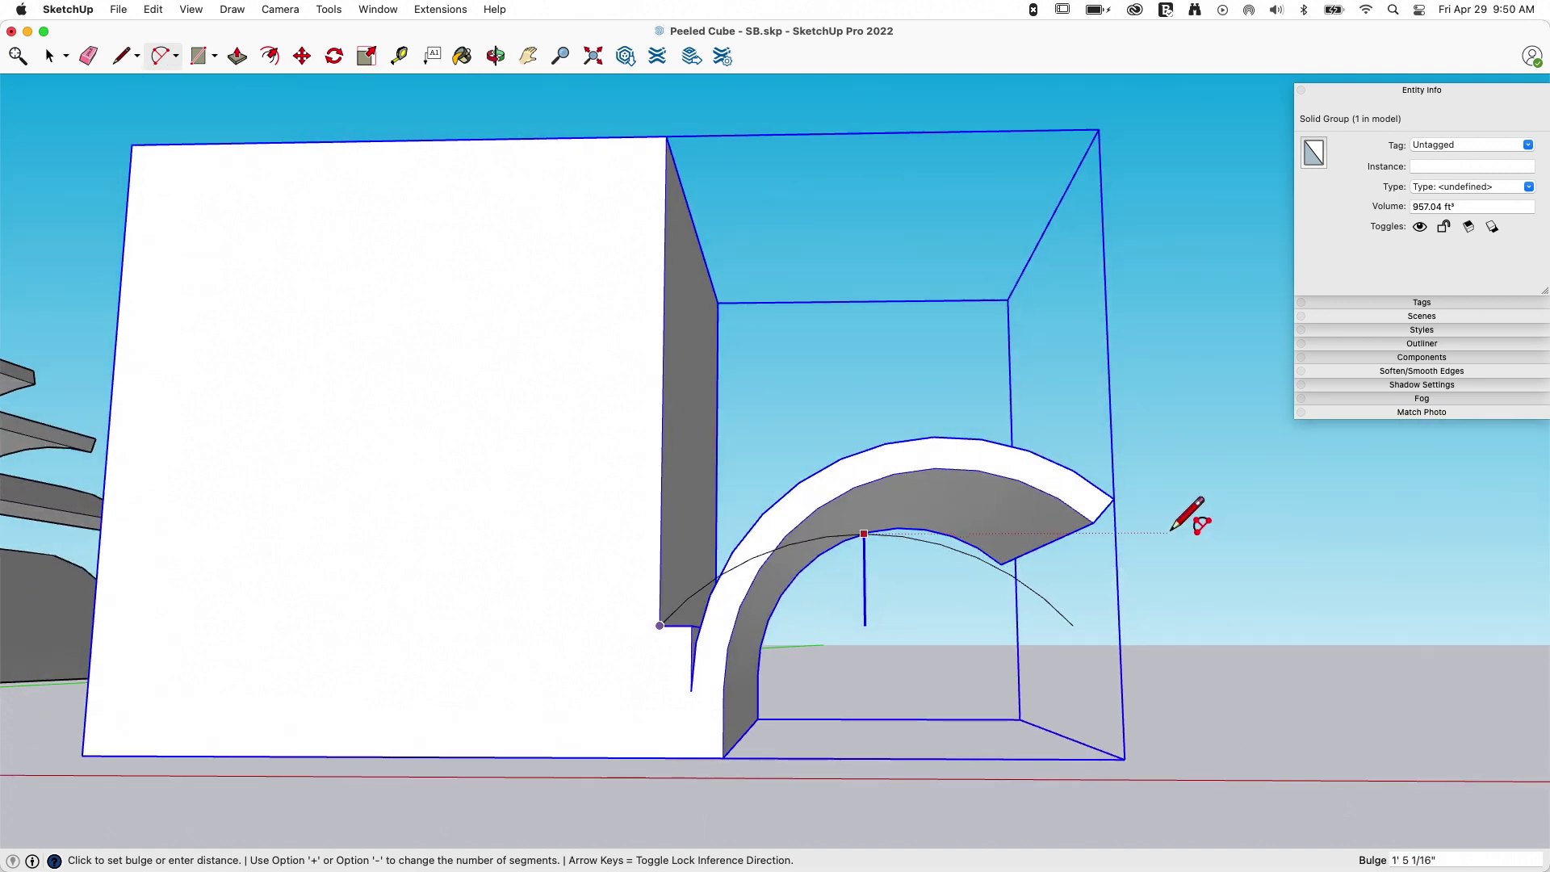
{"action": "left_click", "coordinate": [1169, 532]}
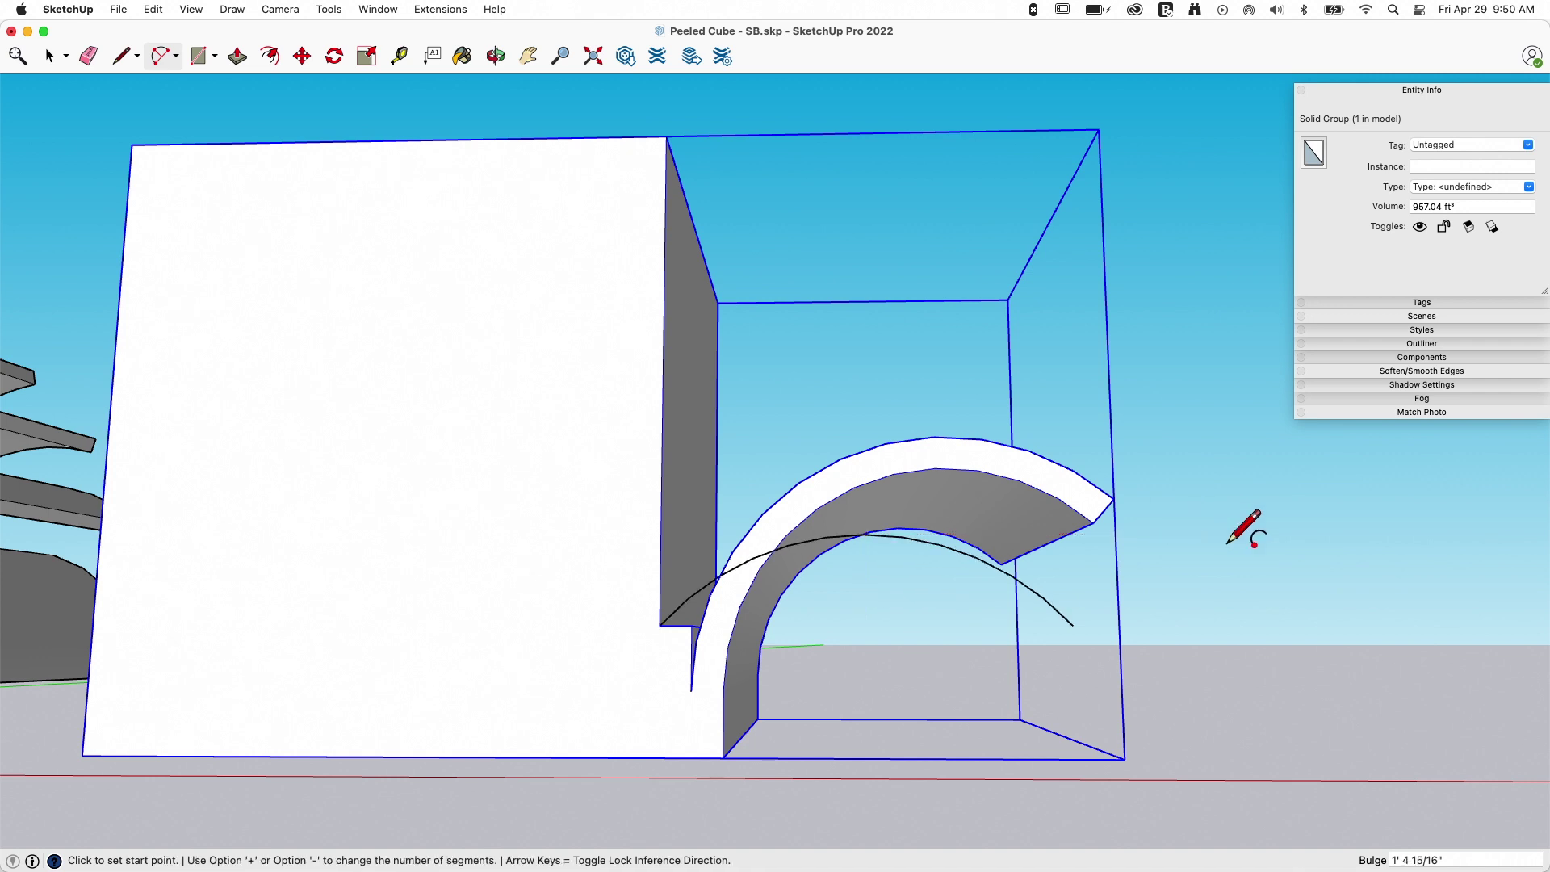
{"action": "key", "text": "space"}
{"action": "middle_click_drag", "start_coordinate": [1252, 527], "coordinate": [1087, 629]}
{"action": "left_click", "coordinate": [1074, 635]}
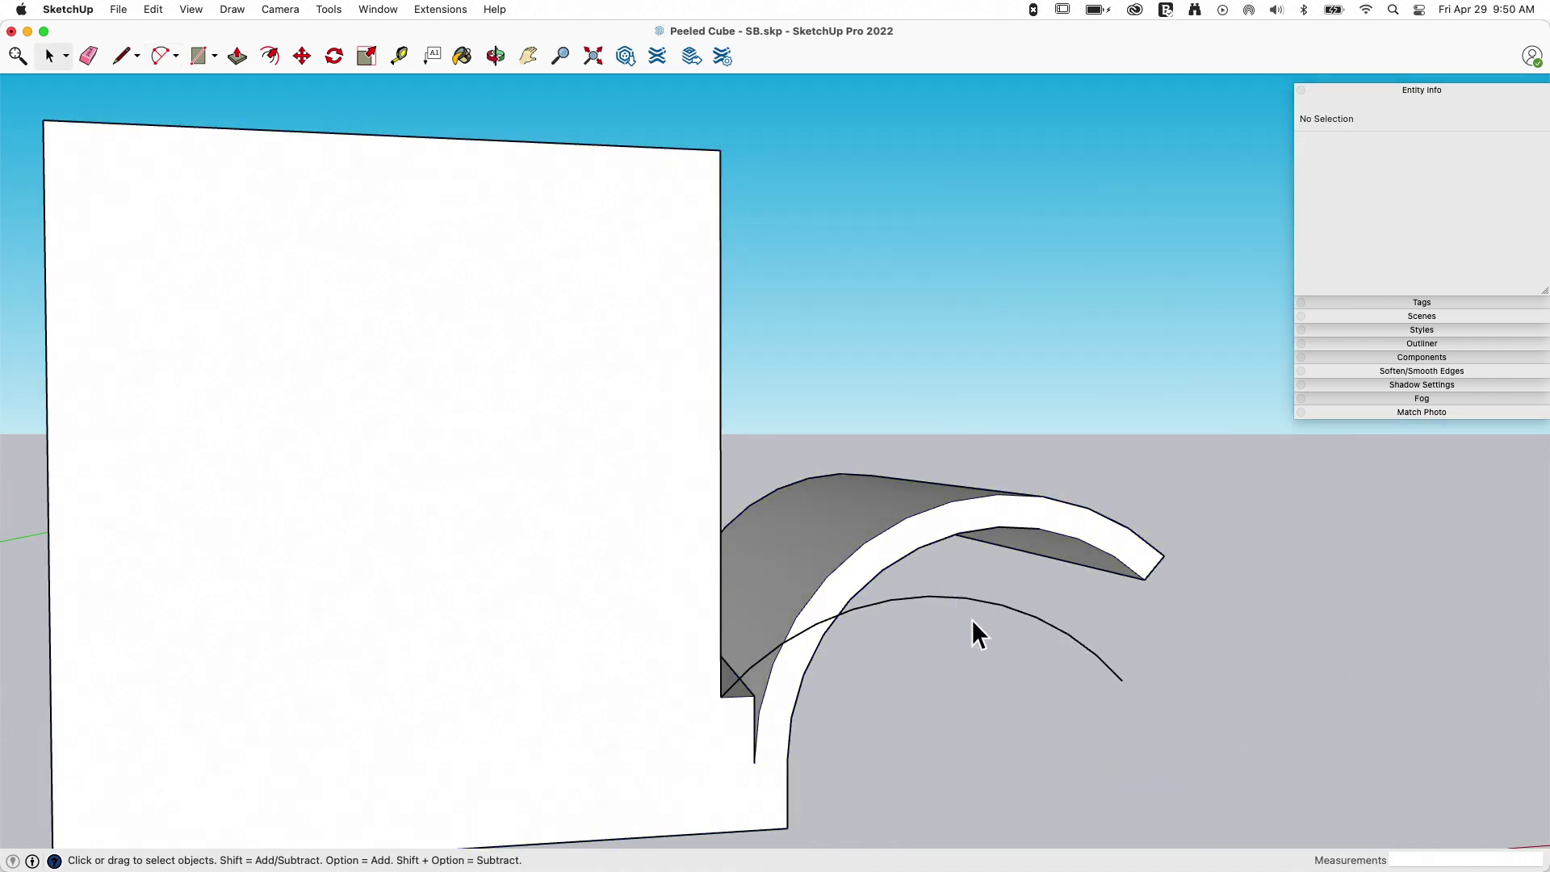
- Scale the new arc uniformly from its corner to about 4' 9 5/16" radius
{"action": "left_click", "coordinate": [993, 611]}
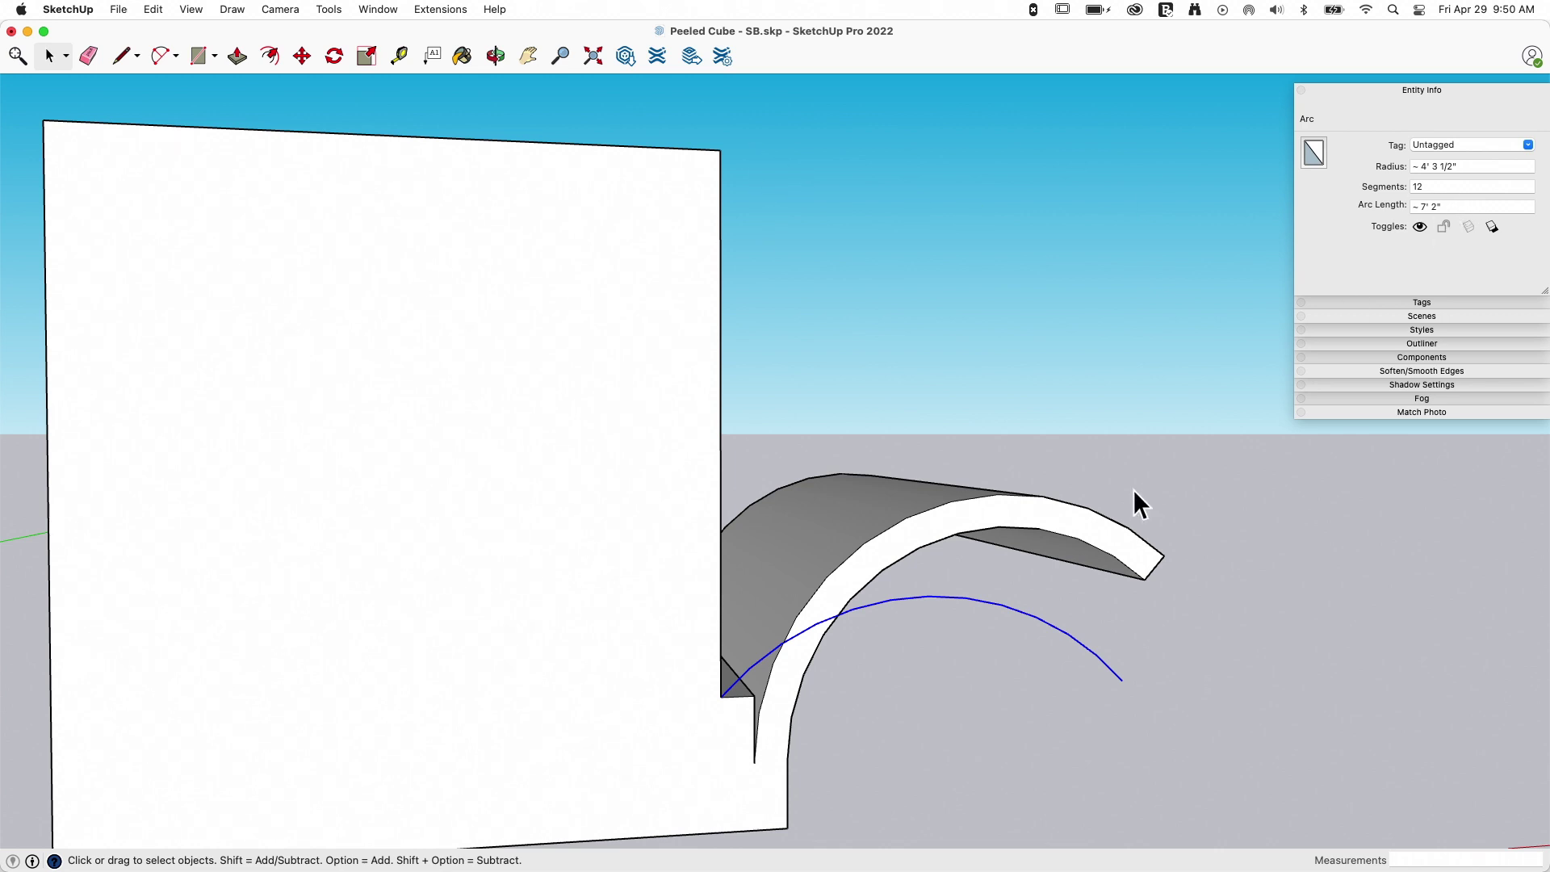
{"action": "key", "text": "s"}
{"action": "left_click_drag", "start_coordinate": [1122, 591], "coordinate": [1163, 585]}
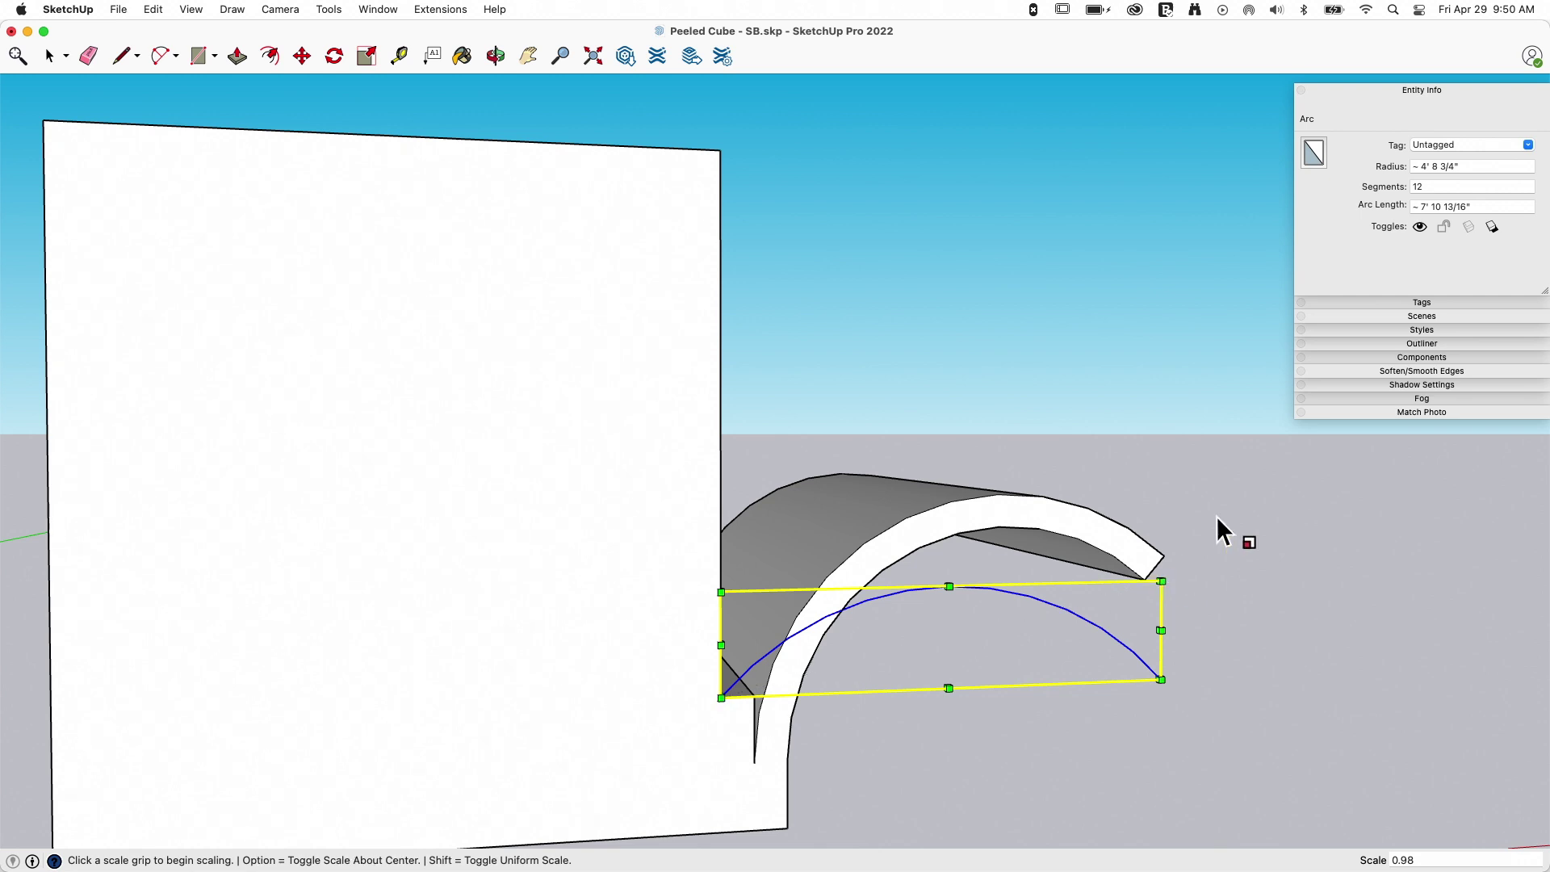
{"action": "scroll", "coordinate": [1174, 581], "scroll_direction": "up", "scroll_amount": 5}
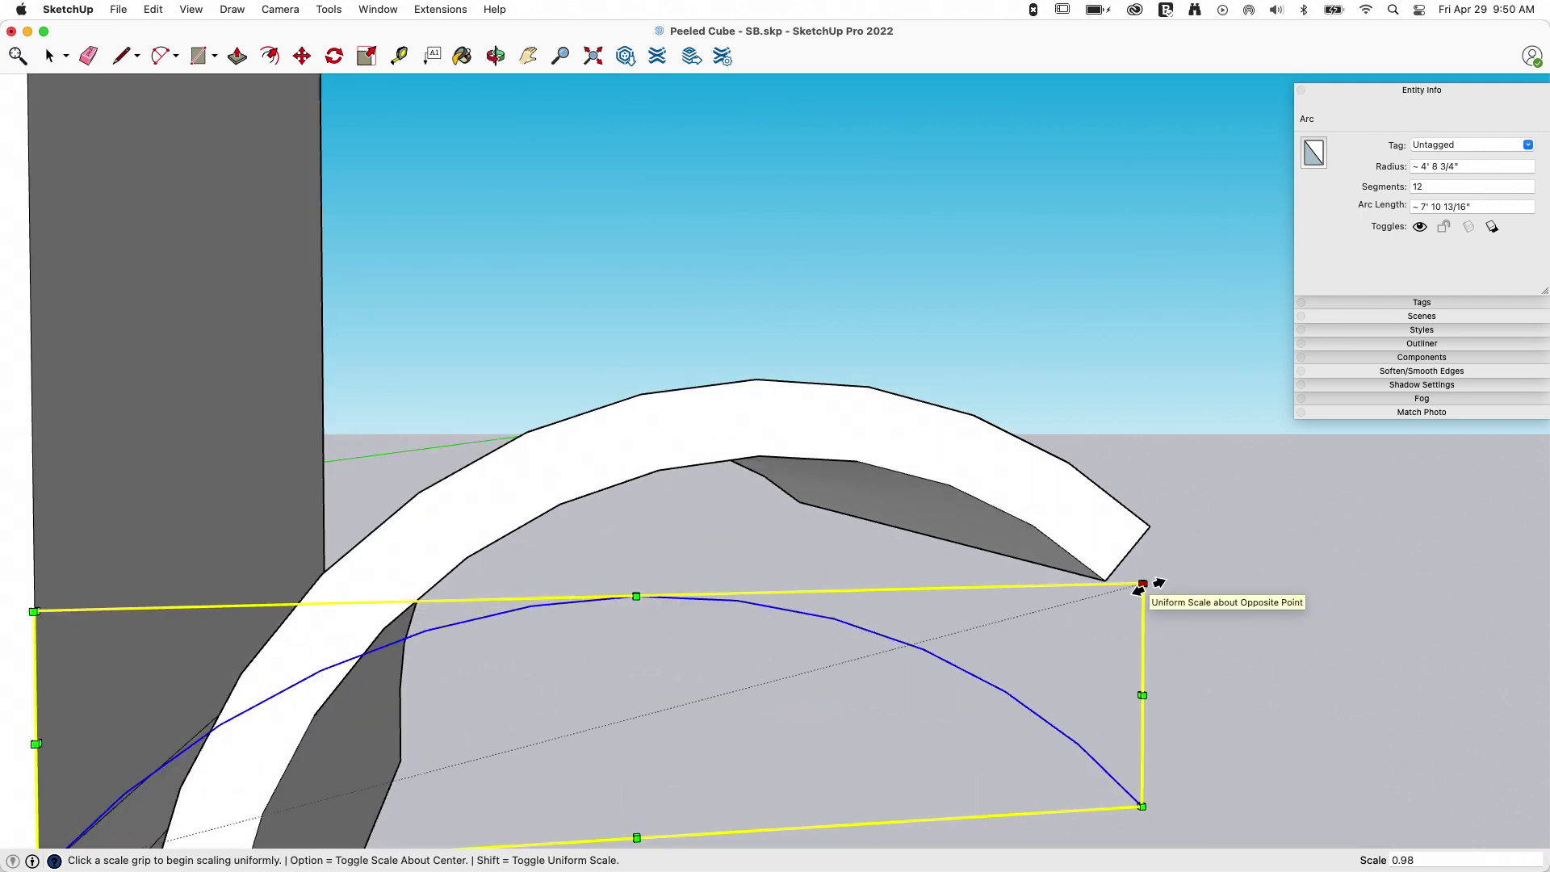
{"action": "left_click_drag", "start_coordinate": [1147, 585], "coordinate": [1156, 583]}
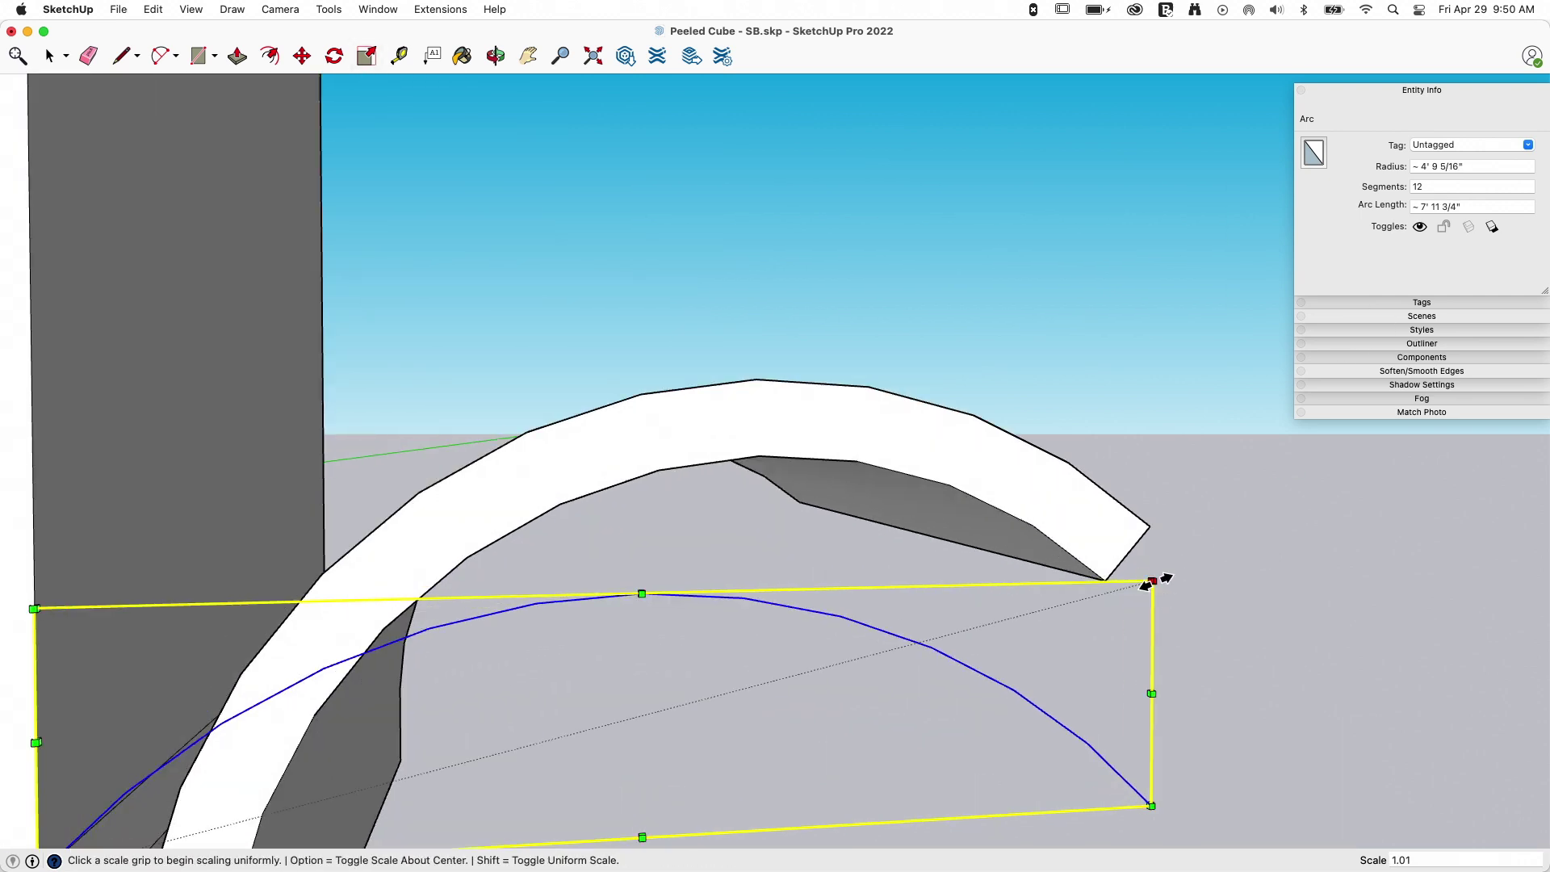
{"action": "scroll", "coordinate": [1156, 583], "scroll_direction": "up", "scroll_amount": 5}
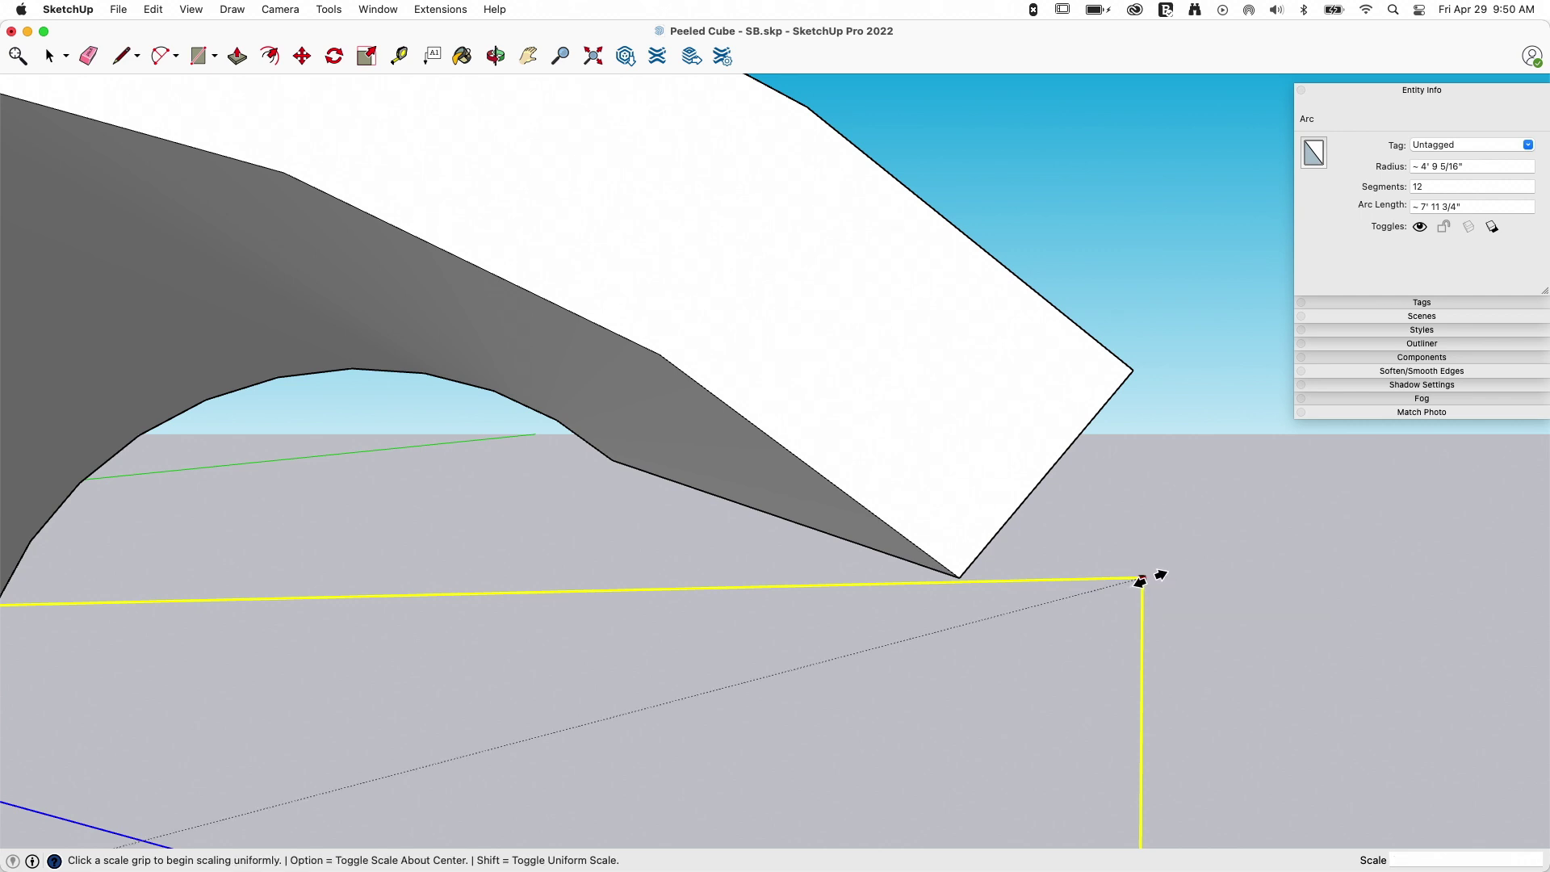
{"action": "left_click", "coordinate": [1140, 581]}
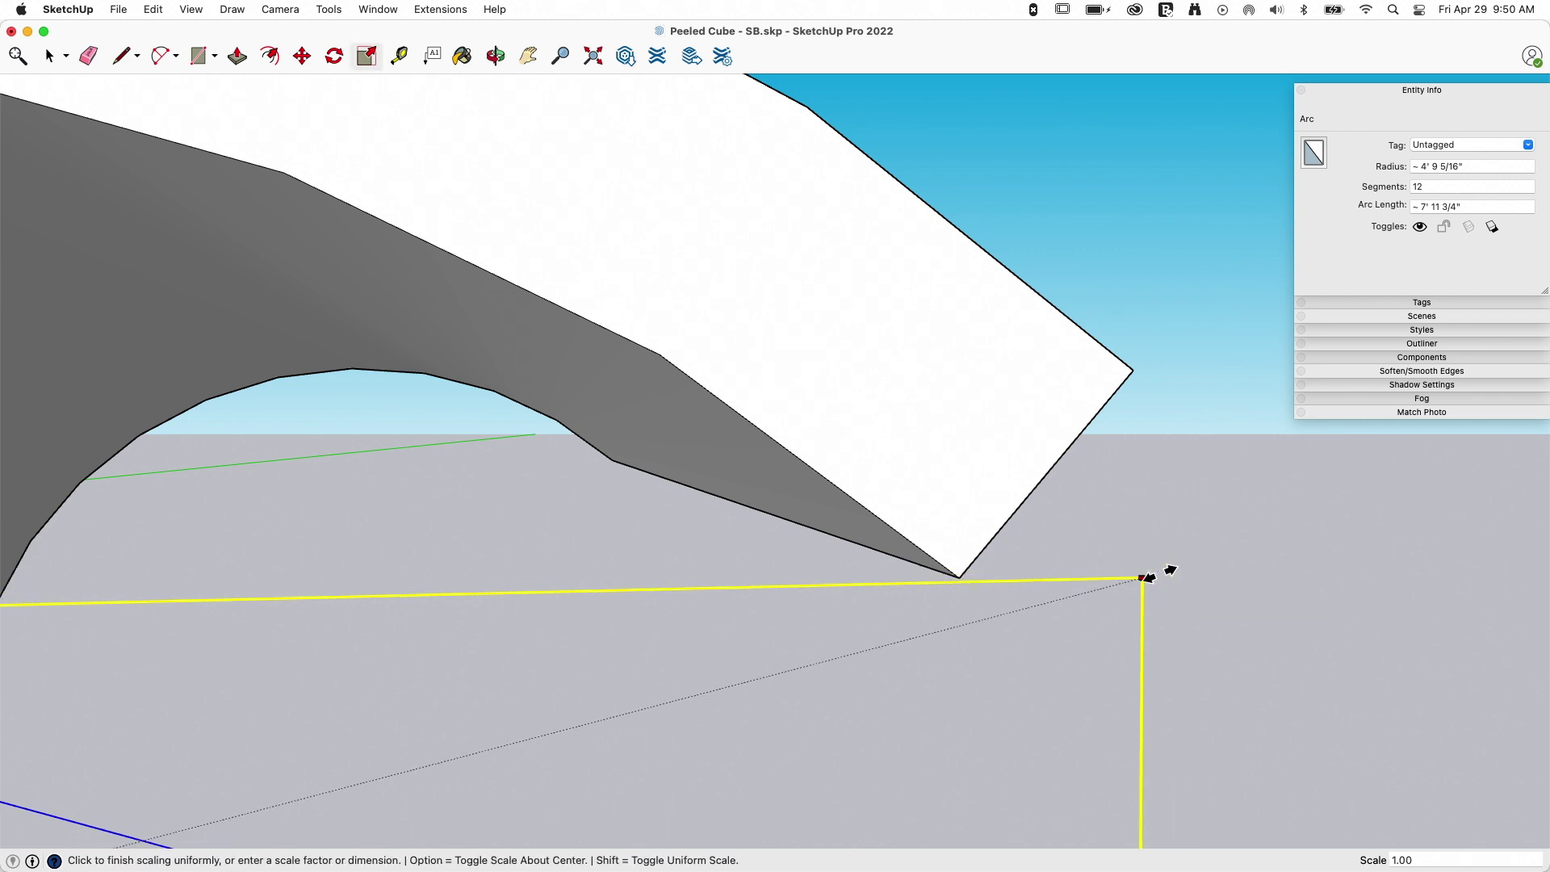
{"action": "left_click", "coordinate": [1155, 575]}
{"action": "scroll", "coordinate": [1413, 214], "scroll_direction": "down", "scroll_amount": 10}
{"action": "key", "text": "space"}
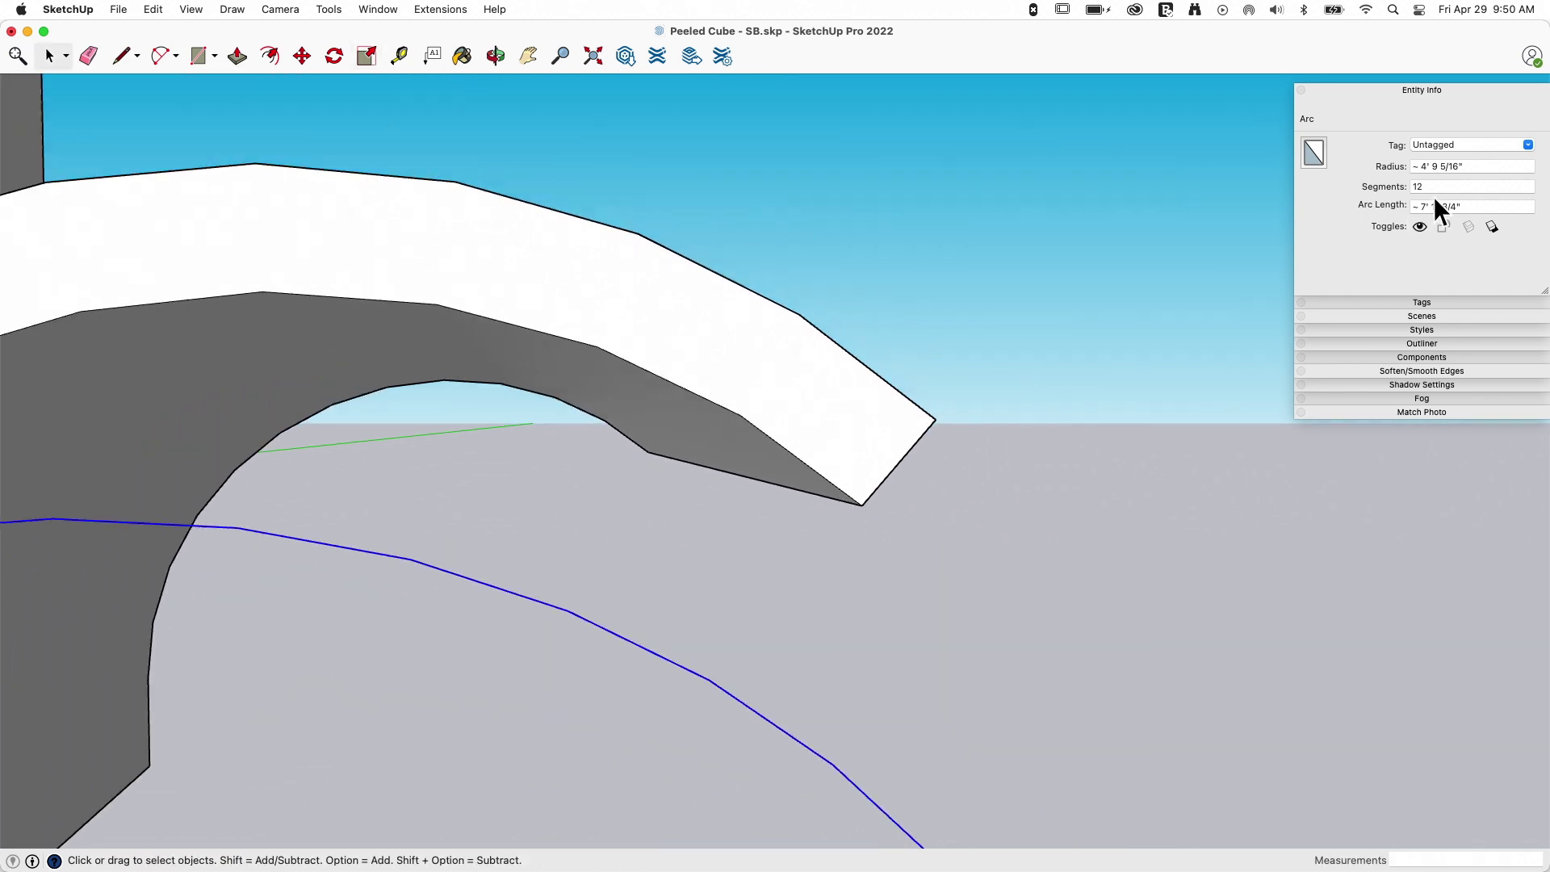
- Rotate the arc about the cube's bottom corner, tilting it upward about 38°
{"action": "key", "text": "q"}
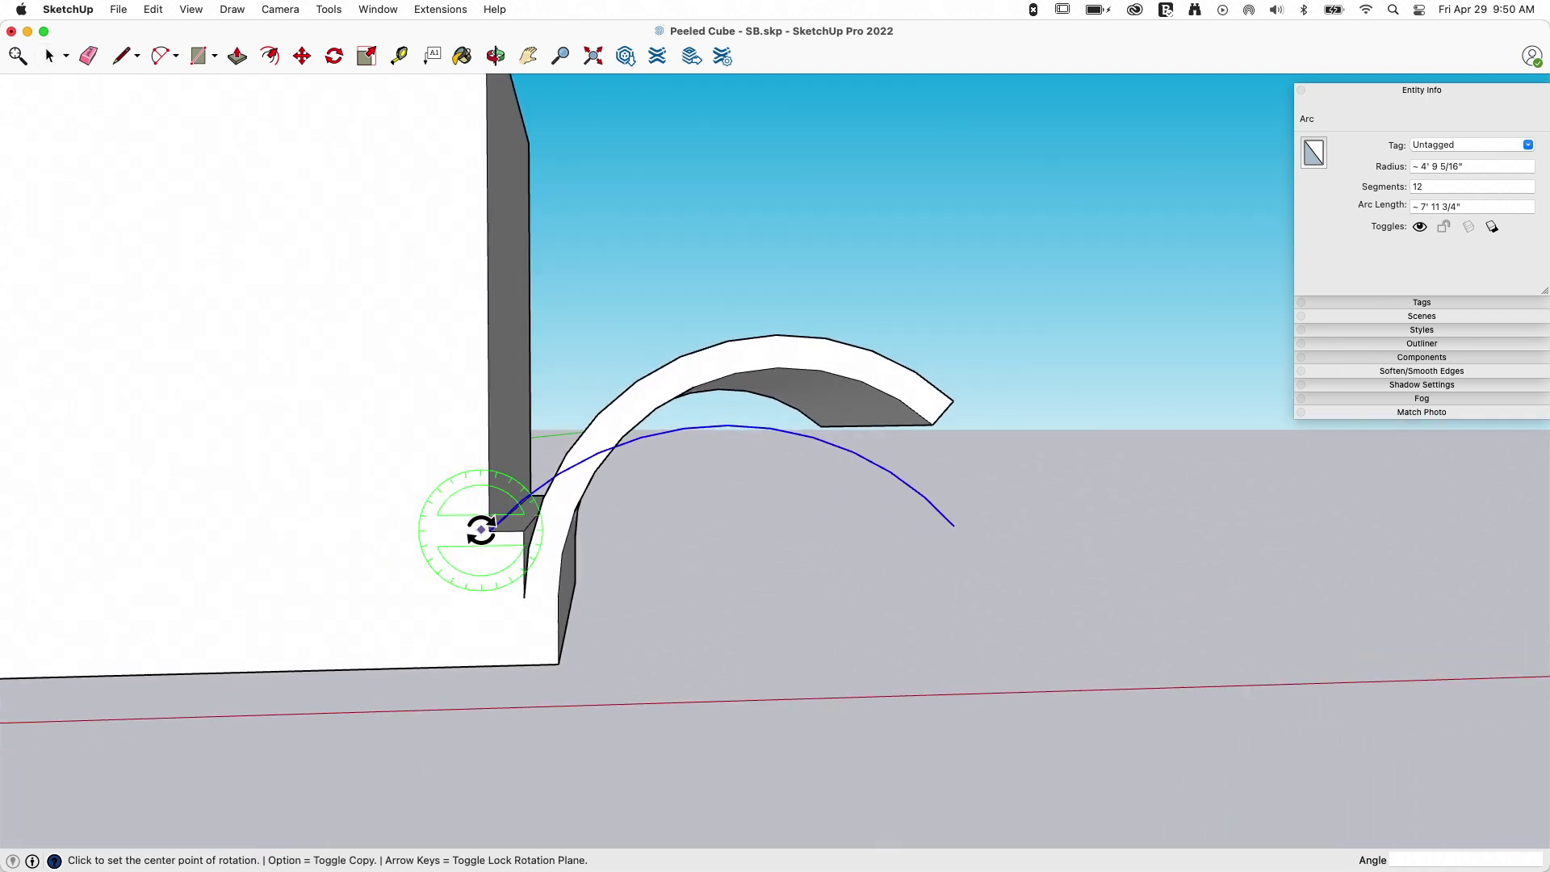
{"action": "left_click", "coordinate": [489, 531]}
{"action": "left_click", "coordinate": [1145, 492]}
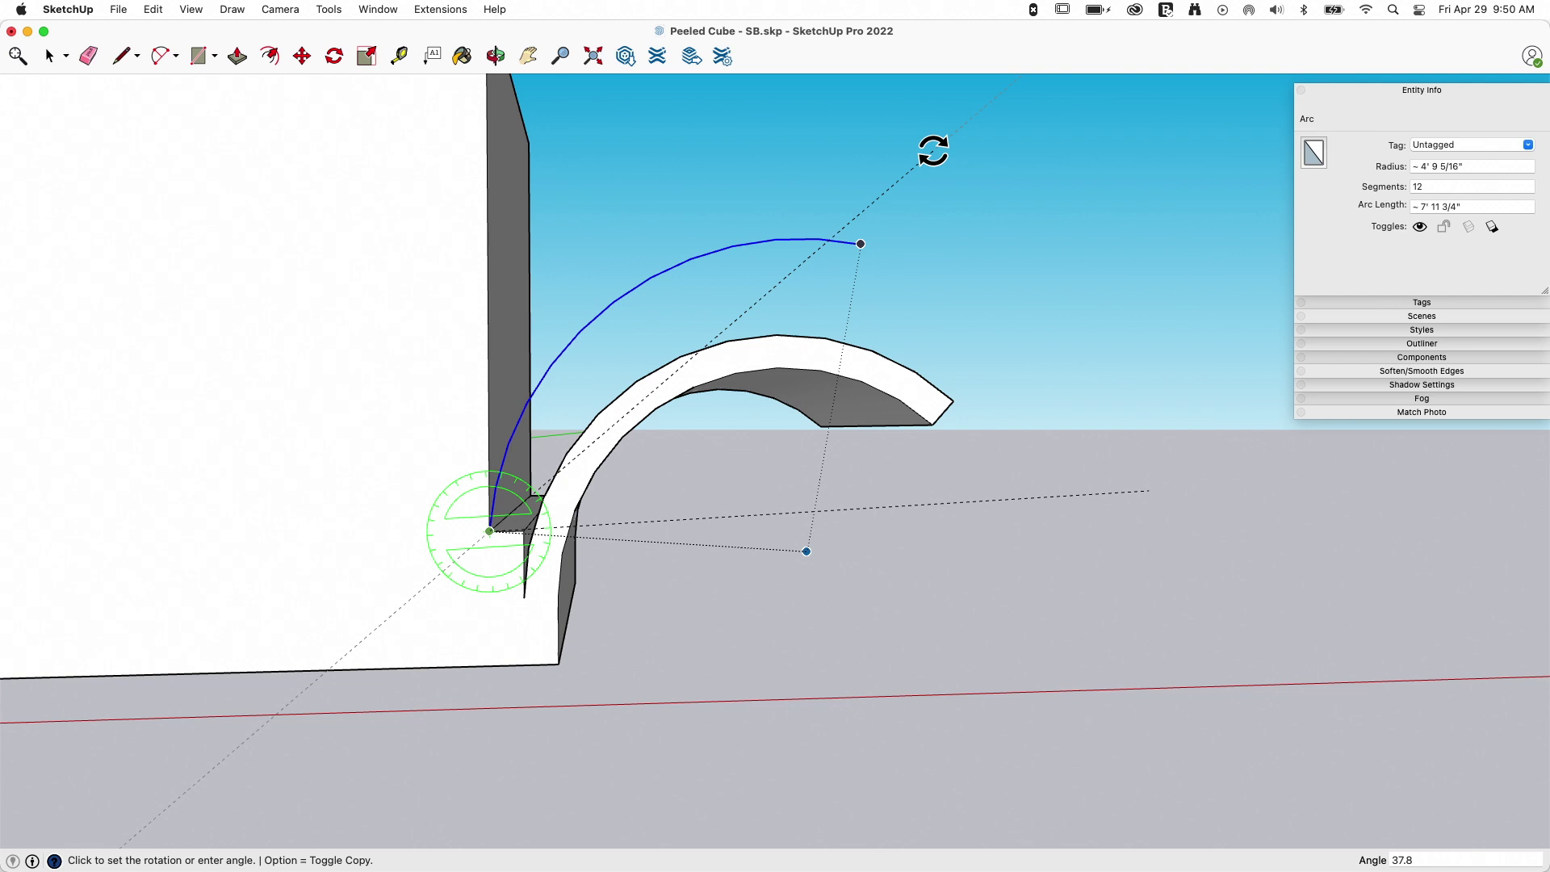
{"action": "left_click", "coordinate": [917, 146]}
{"action": "key", "text": "space"}
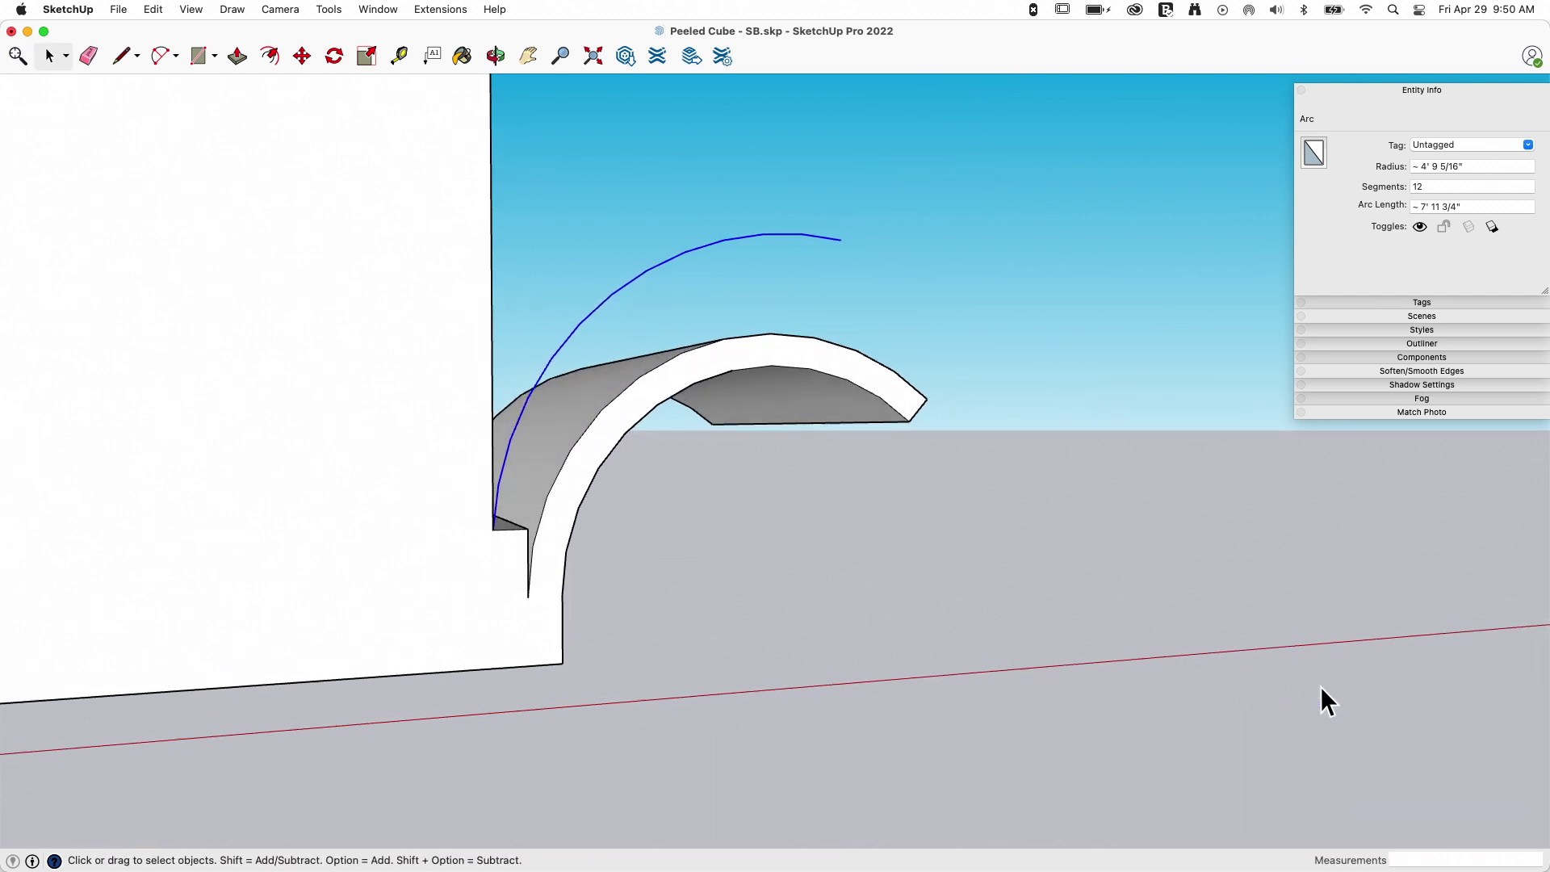
{"action": "scroll", "coordinate": [537, 555], "scroll_direction": "up", "scroll_amount": 10}
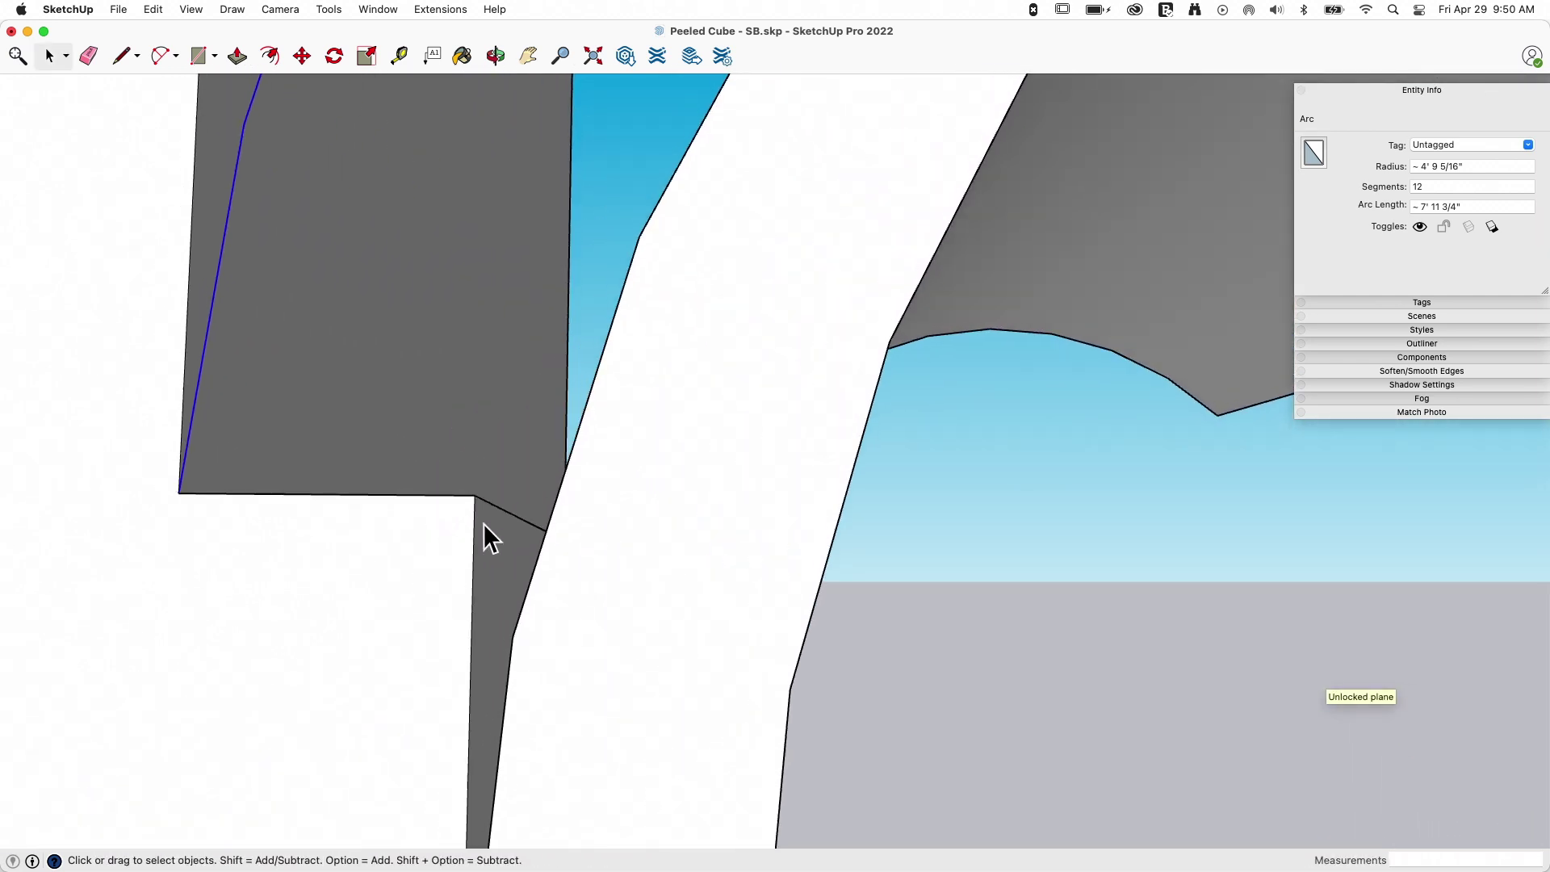
- Offset the tilted arc from the corner endpoint to create a parallel curve
{"action": "middle_click_drag", "start_coordinate": [483, 523], "coordinate": [556, 528]}
{"action": "key", "text": "l"}
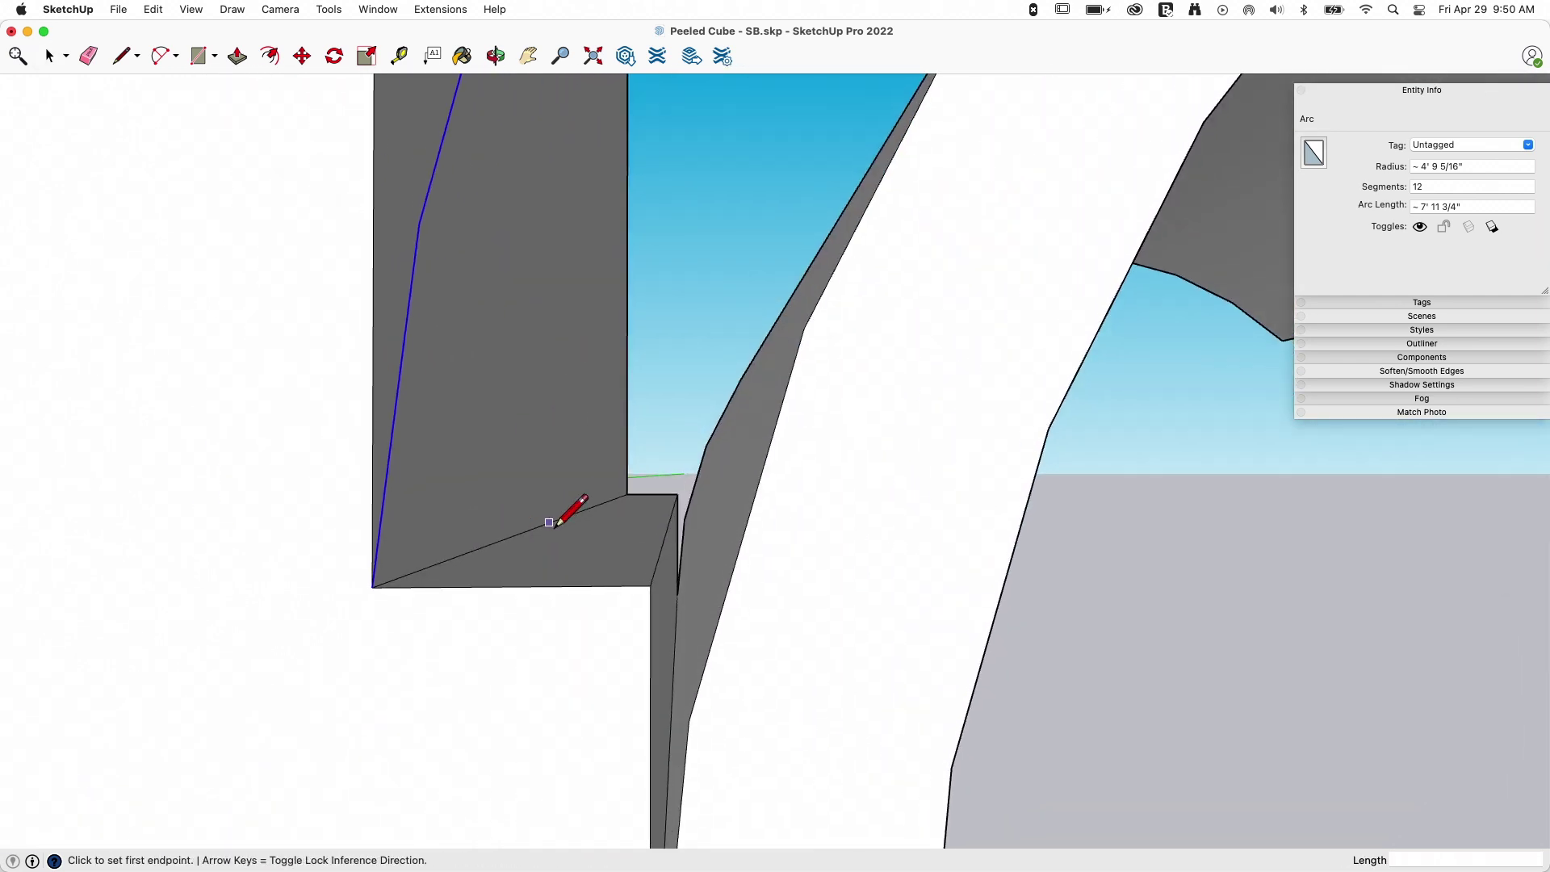
{"action": "left_click", "coordinate": [372, 587]}
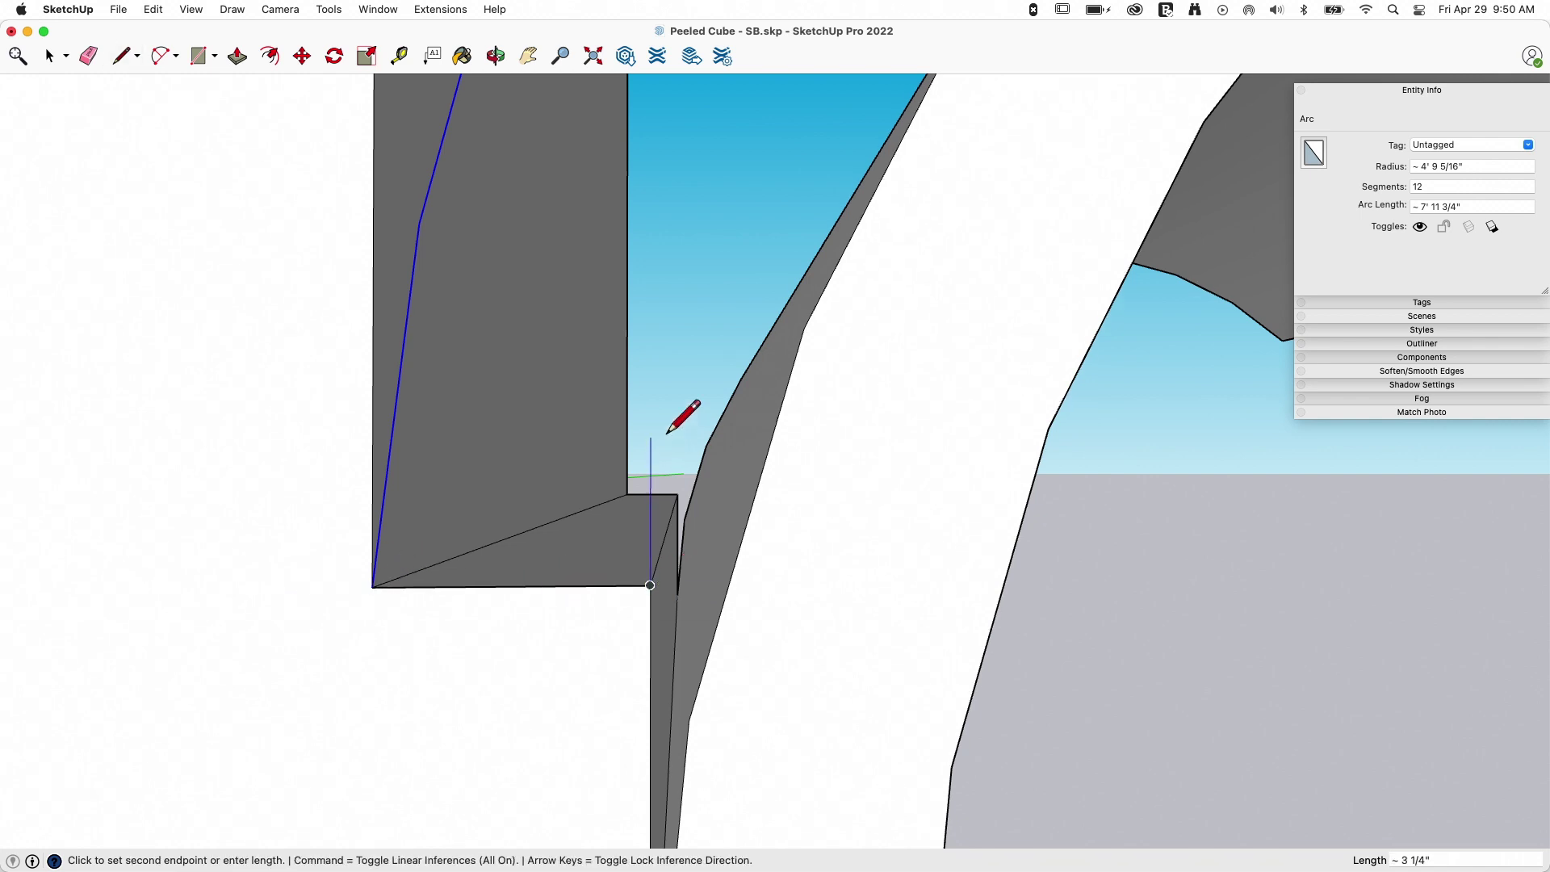
{"action": "key", "text": "space"}
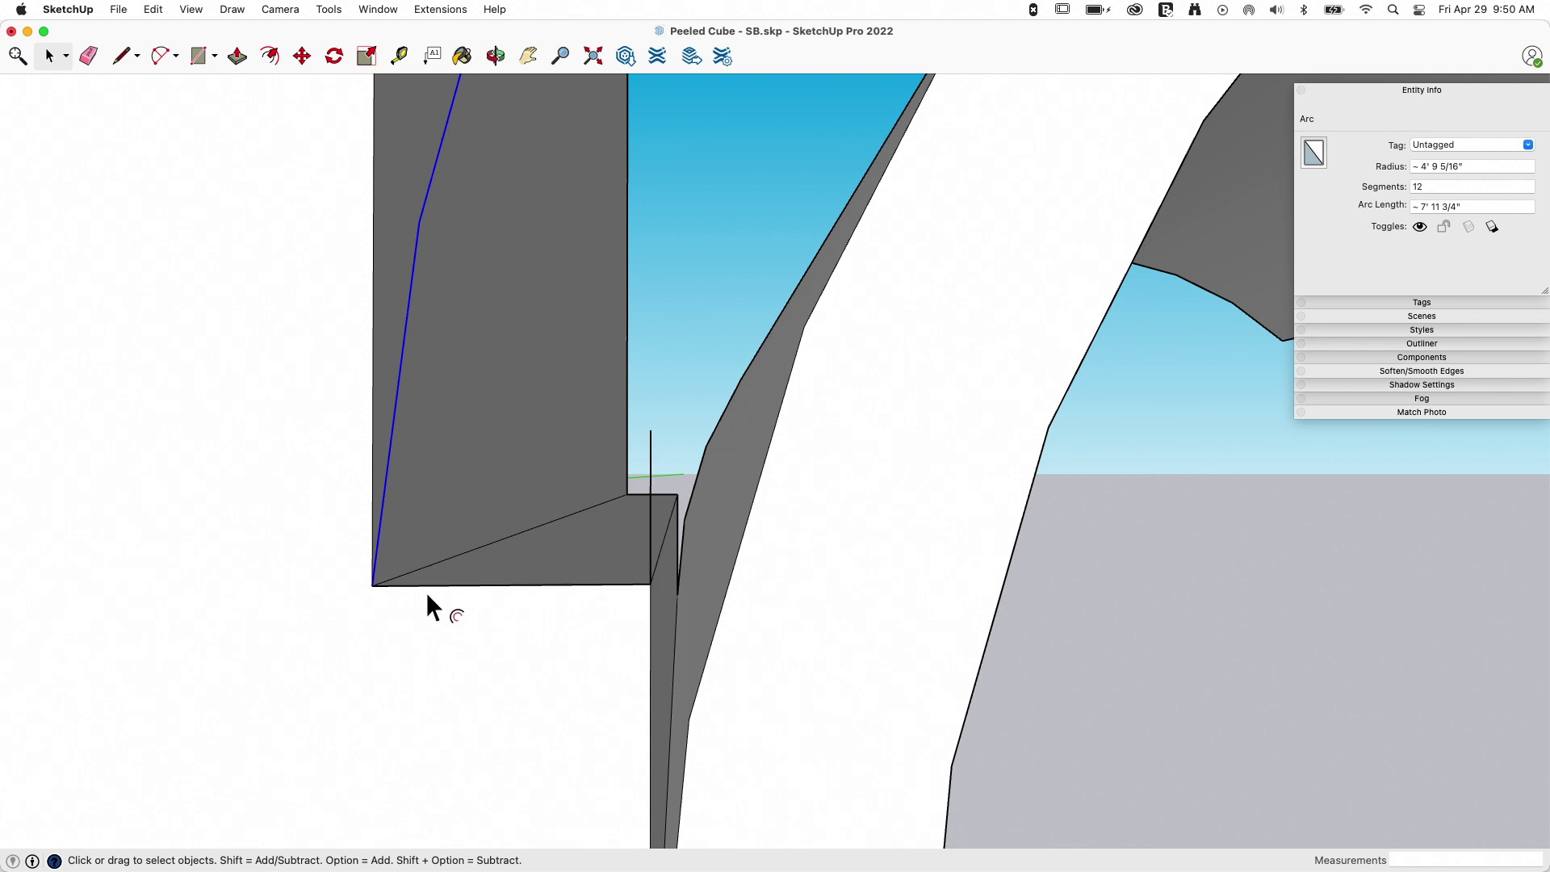
{"action": "key", "text": "f"}
{"action": "left_click", "coordinate": [372, 587]}
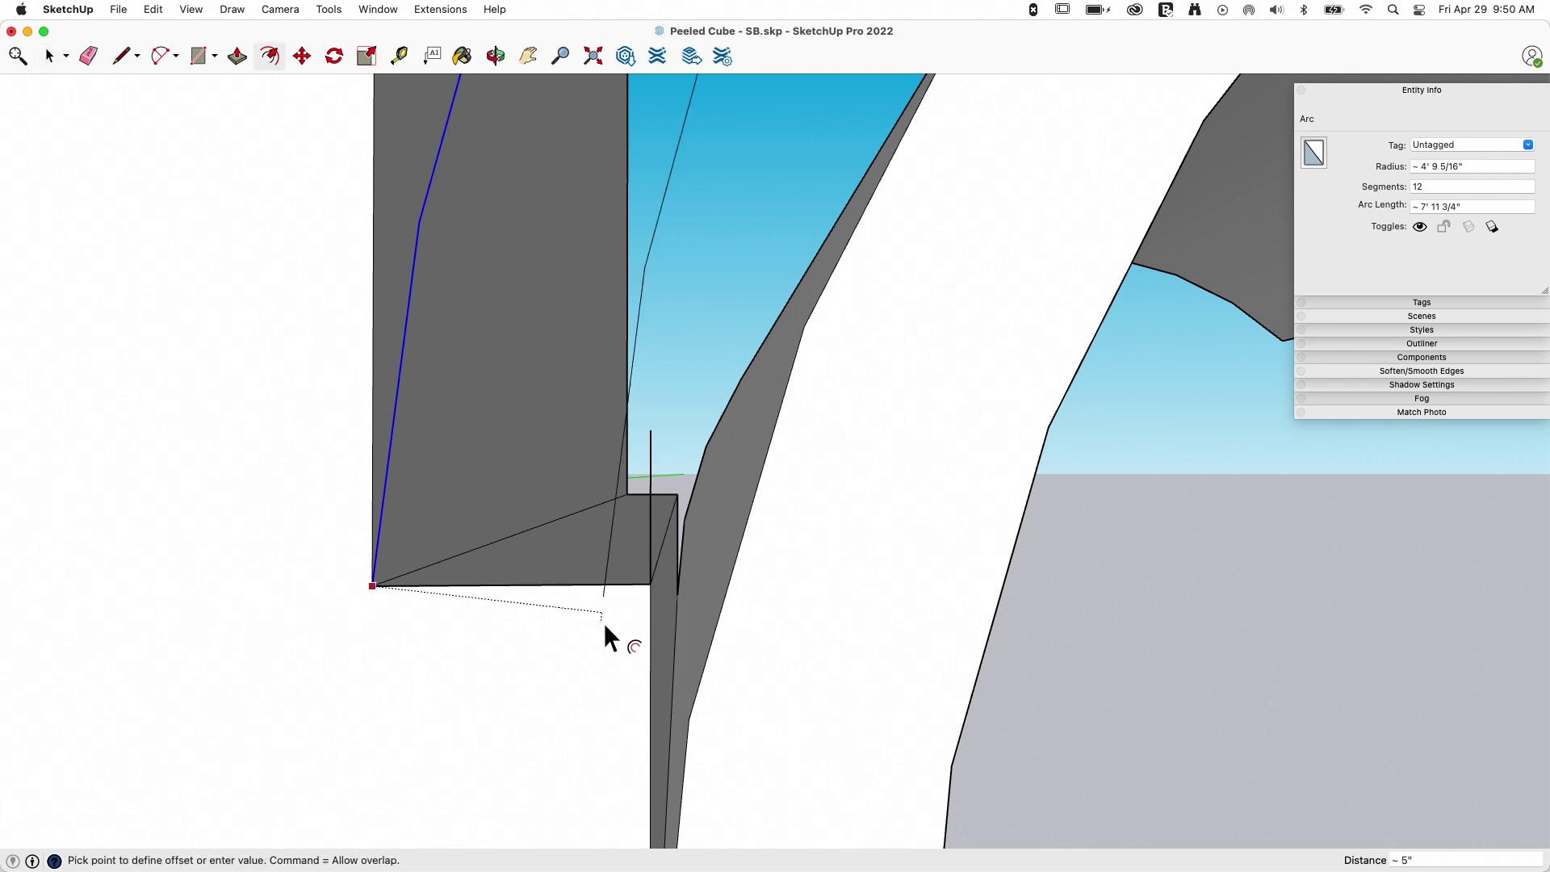
{"action": "left_click", "coordinate": [649, 587]}
{"action": "scroll", "coordinate": [648, 617], "scroll_direction": "up", "scroll_amount": 5}
{"action": "scroll", "coordinate": [691, 396], "scroll_direction": "up", "scroll_amount": 4}
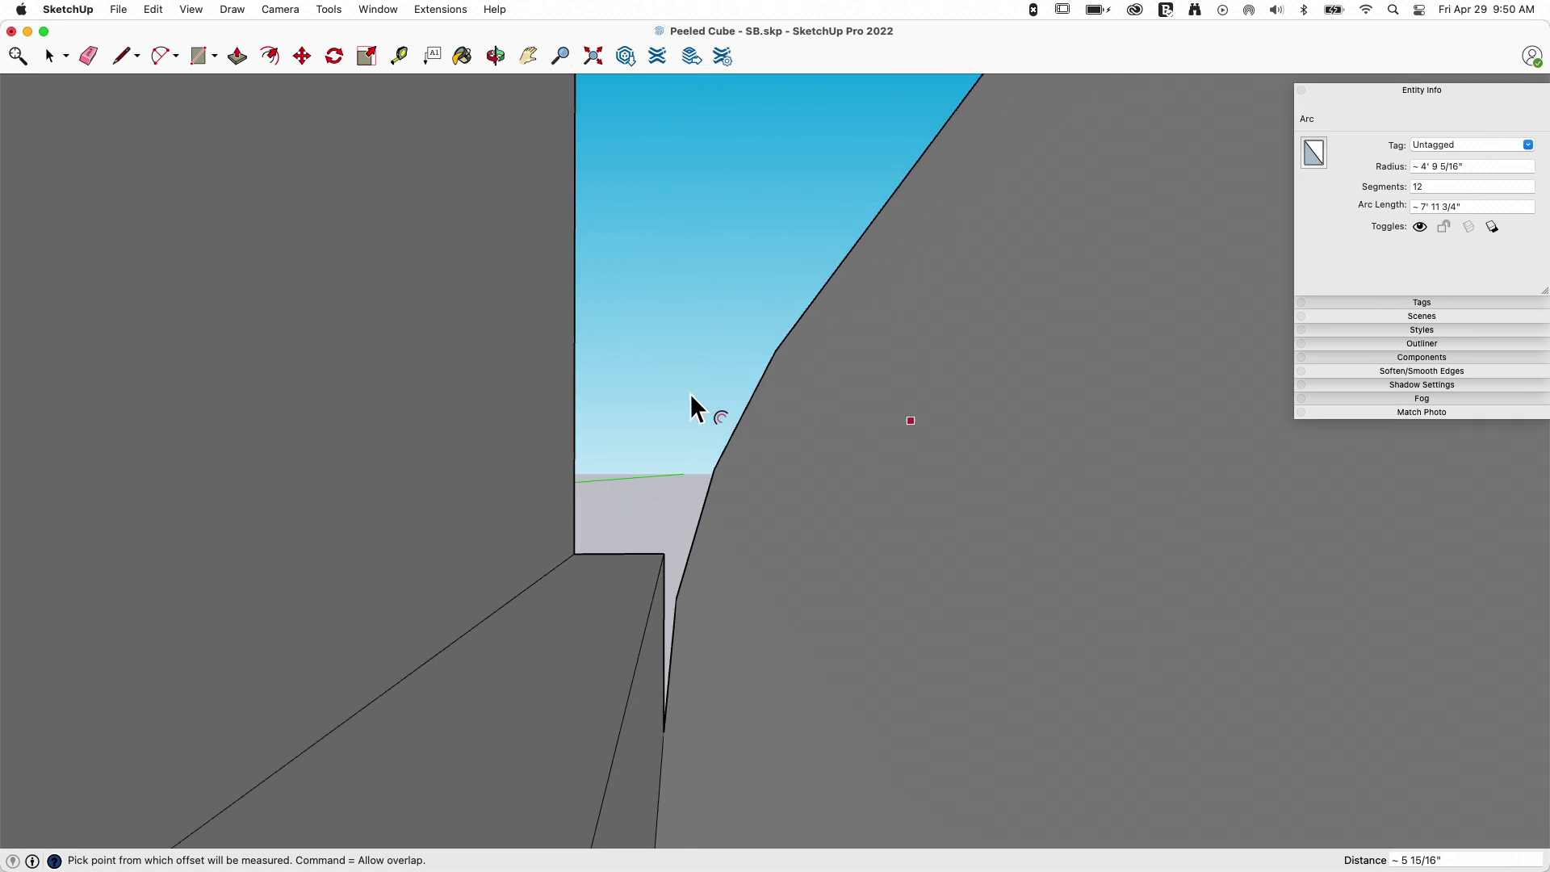
- Erase the stray line left at the cube's corner
{"action": "middle_click_drag", "start_coordinate": [691, 395], "coordinate": [684, 376]}
{"action": "scroll", "coordinate": [631, 385], "scroll_direction": "up", "scroll_amount": 5}
{"action": "key", "text": "e"}
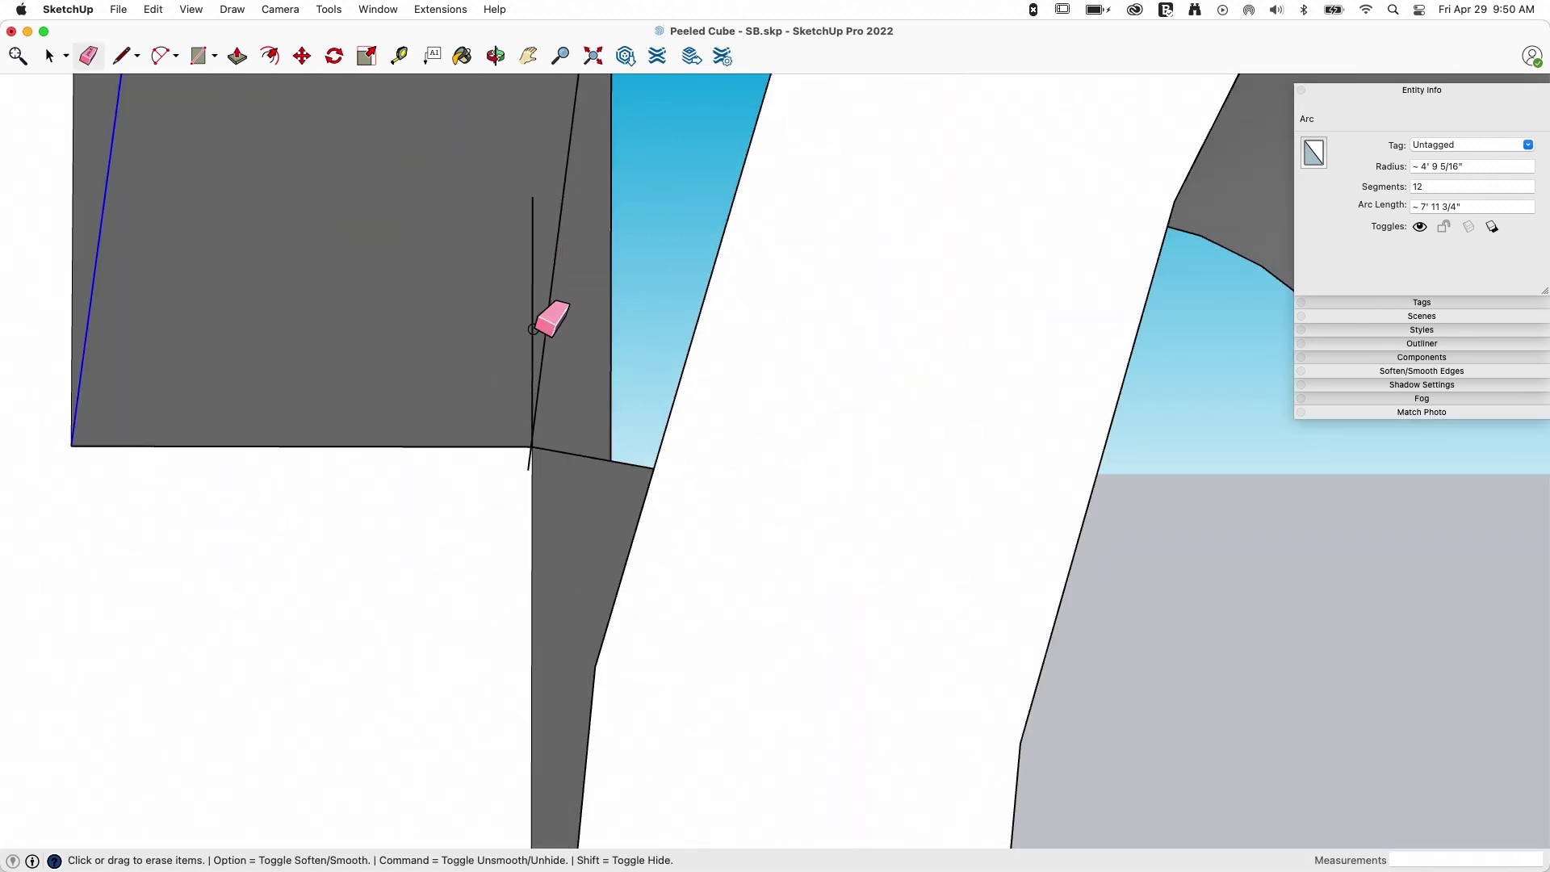
{"action": "left_click", "coordinate": [530, 327]}
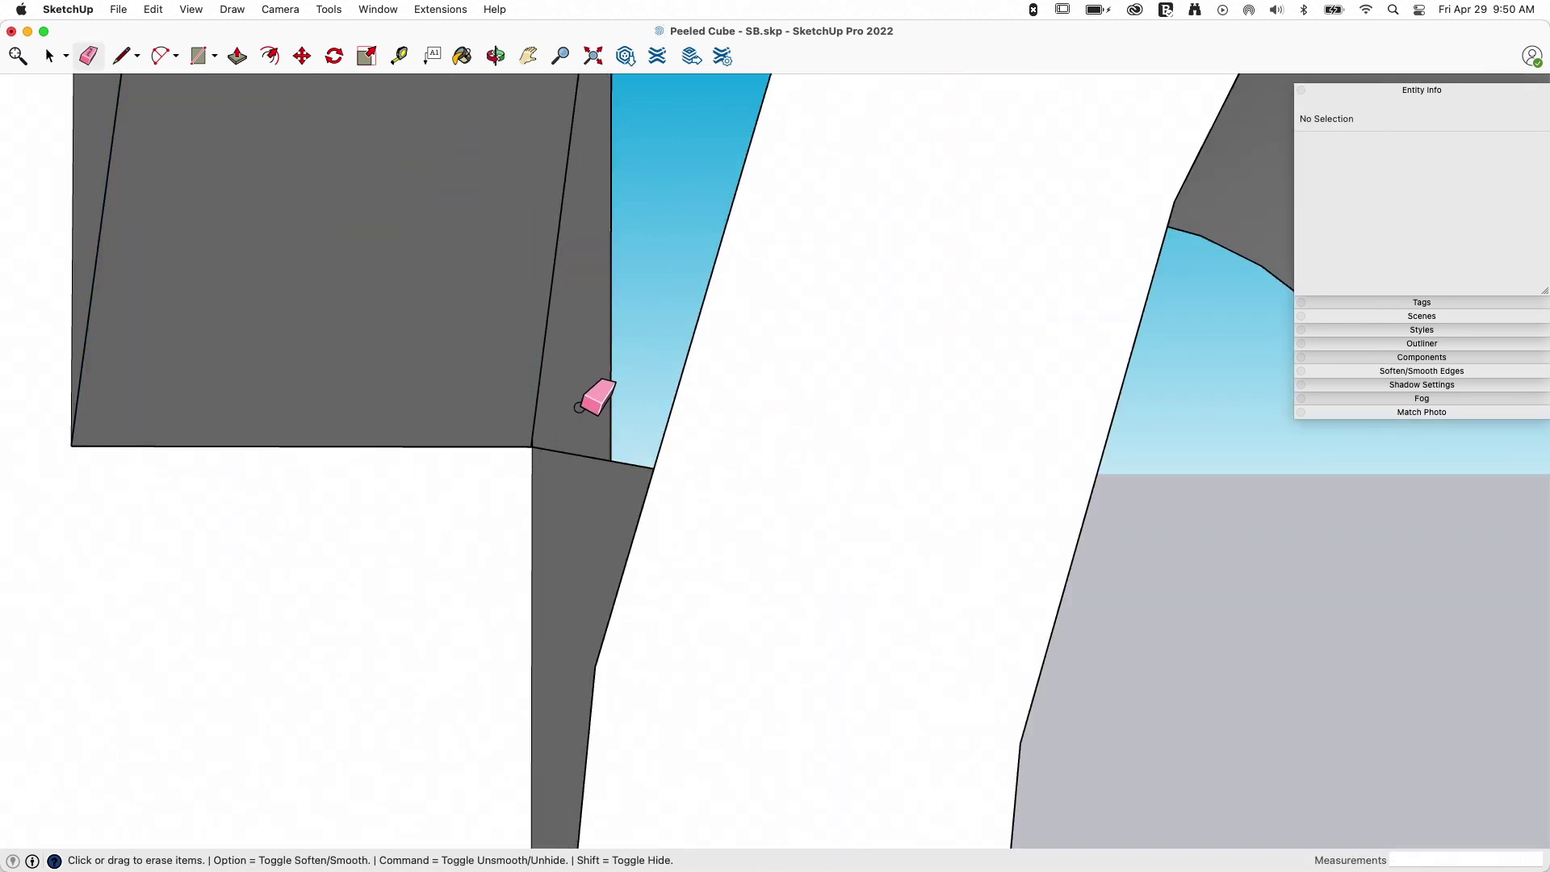
{"action": "key", "text": "space"}
{"action": "scroll", "coordinate": [605, 361], "scroll_direction": "down", "scroll_amount": 3}
{"action": "middle_click_drag", "start_coordinate": [604, 360], "coordinate": [630, 424]}
{"action": "scroll", "coordinate": [551, 459], "scroll_direction": "up", "scroll_amount": 5}
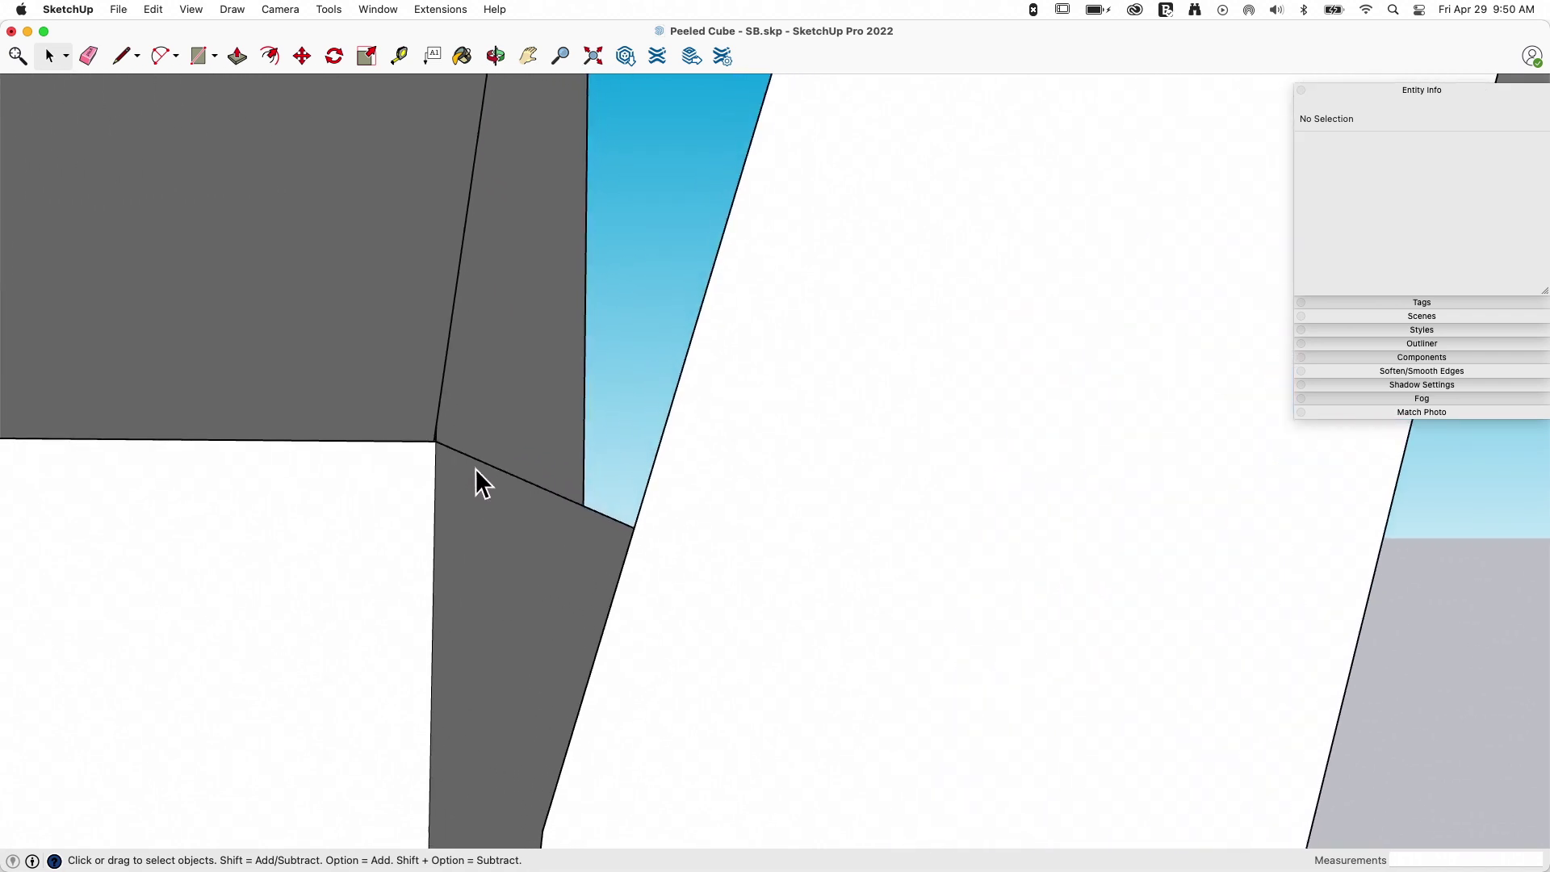
{"action": "middle_click_drag", "start_coordinate": [482, 483], "coordinate": [400, 443]}
{"action": "key", "text": "e"}
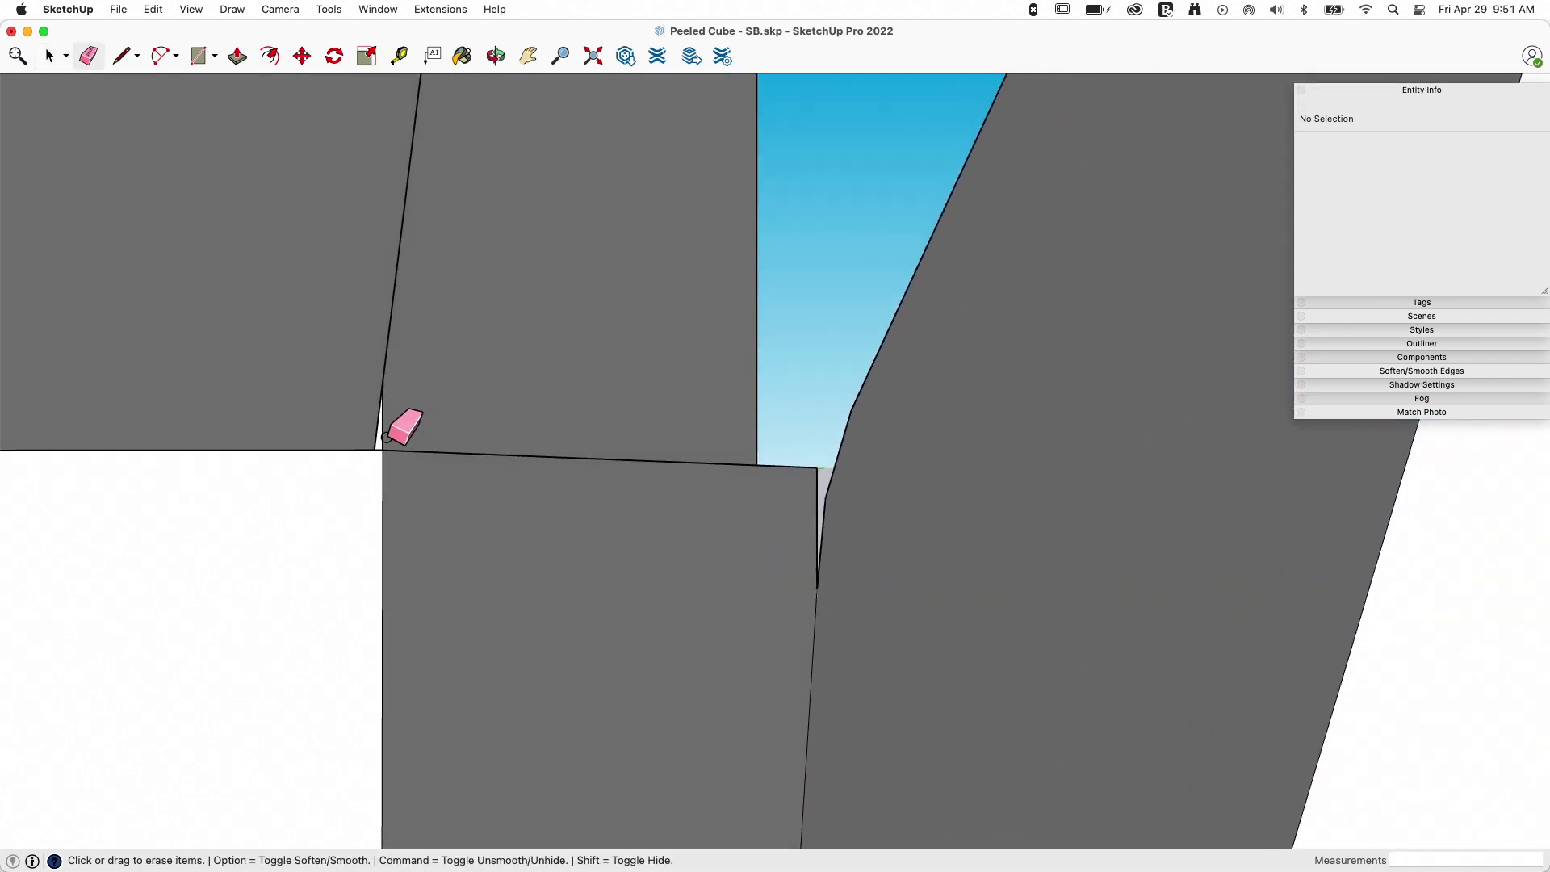
{"action": "key", "text": "l"}
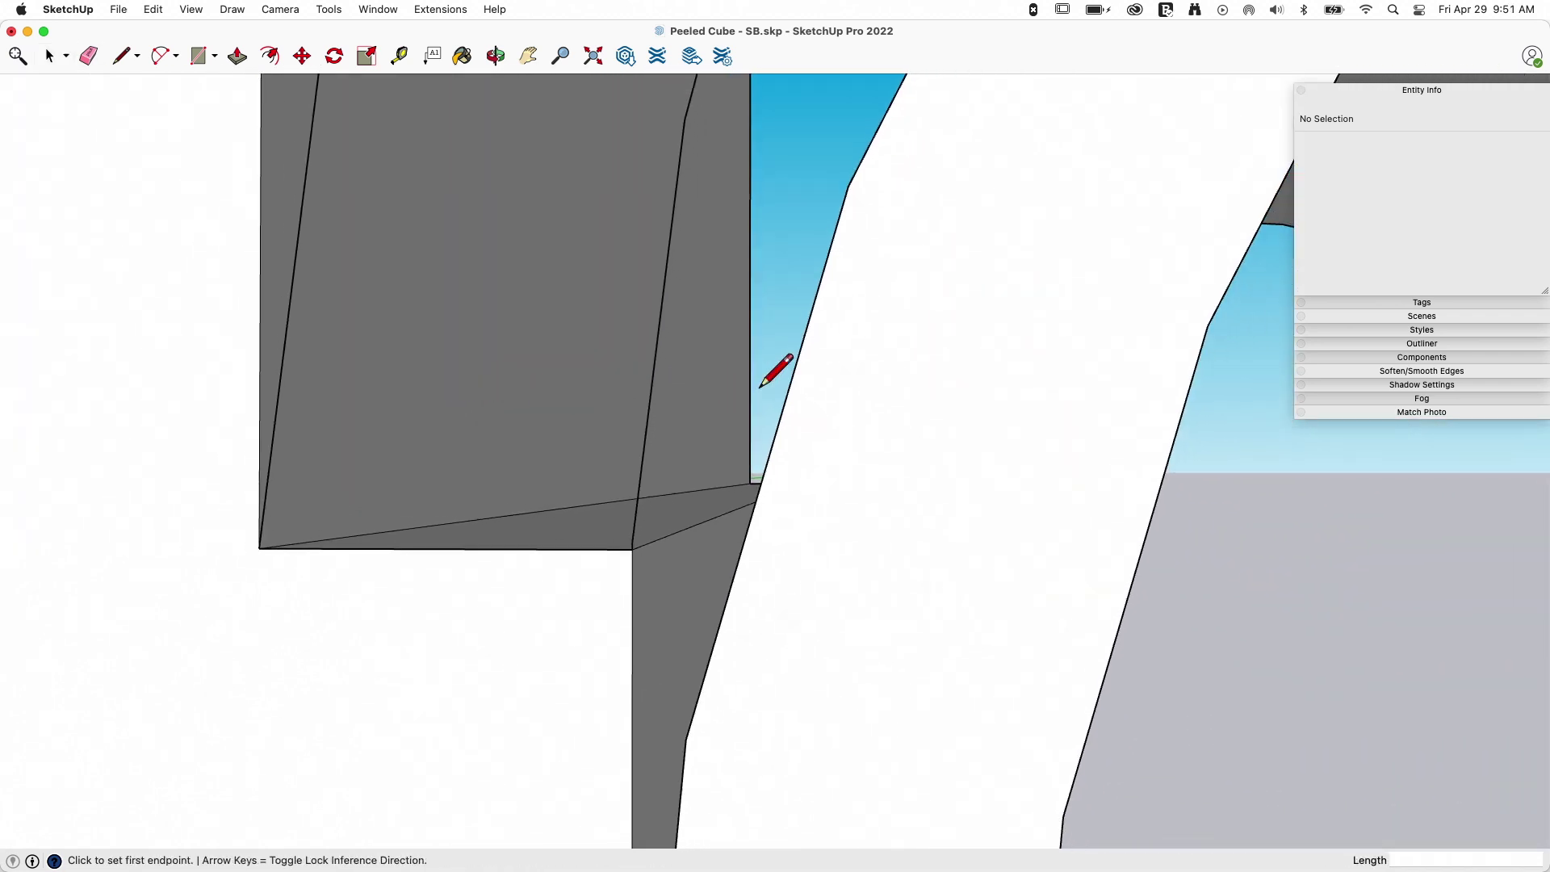
{"action": "scroll", "coordinate": [872, 400], "scroll_direction": "down", "scroll_amount": 2}
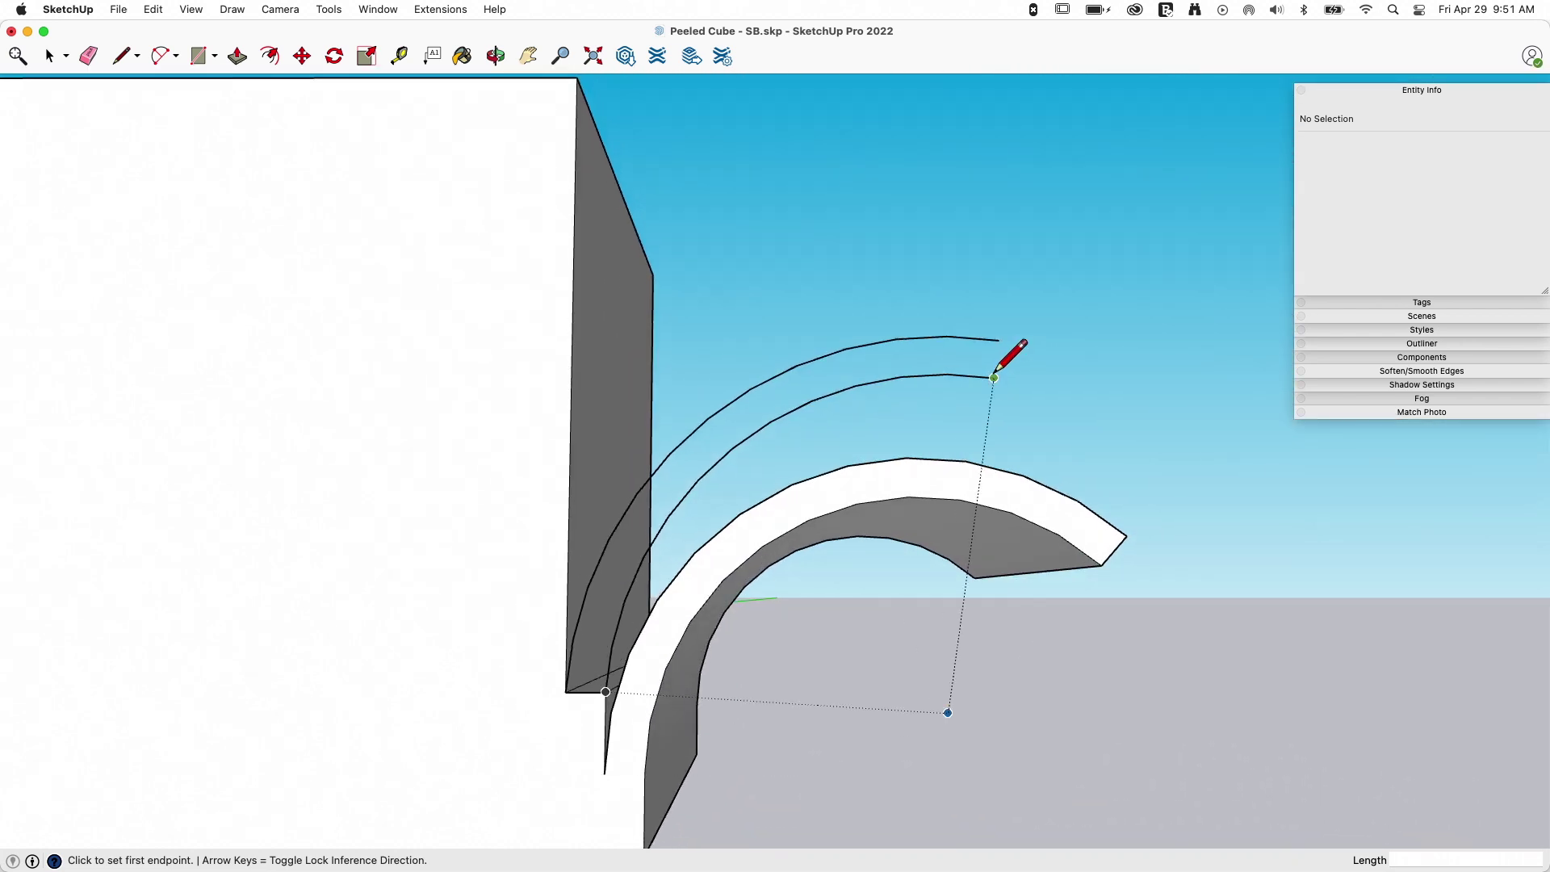
- Close the end of the two curves with a line to form the strip face
{"action": "left_click", "coordinate": [994, 377]}
{"action": "left_click", "coordinate": [999, 339]}
{"action": "key", "text": "space"}
{"action": "scroll", "coordinate": [717, 467], "scroll_direction": "down", "scroll_amount": 5}
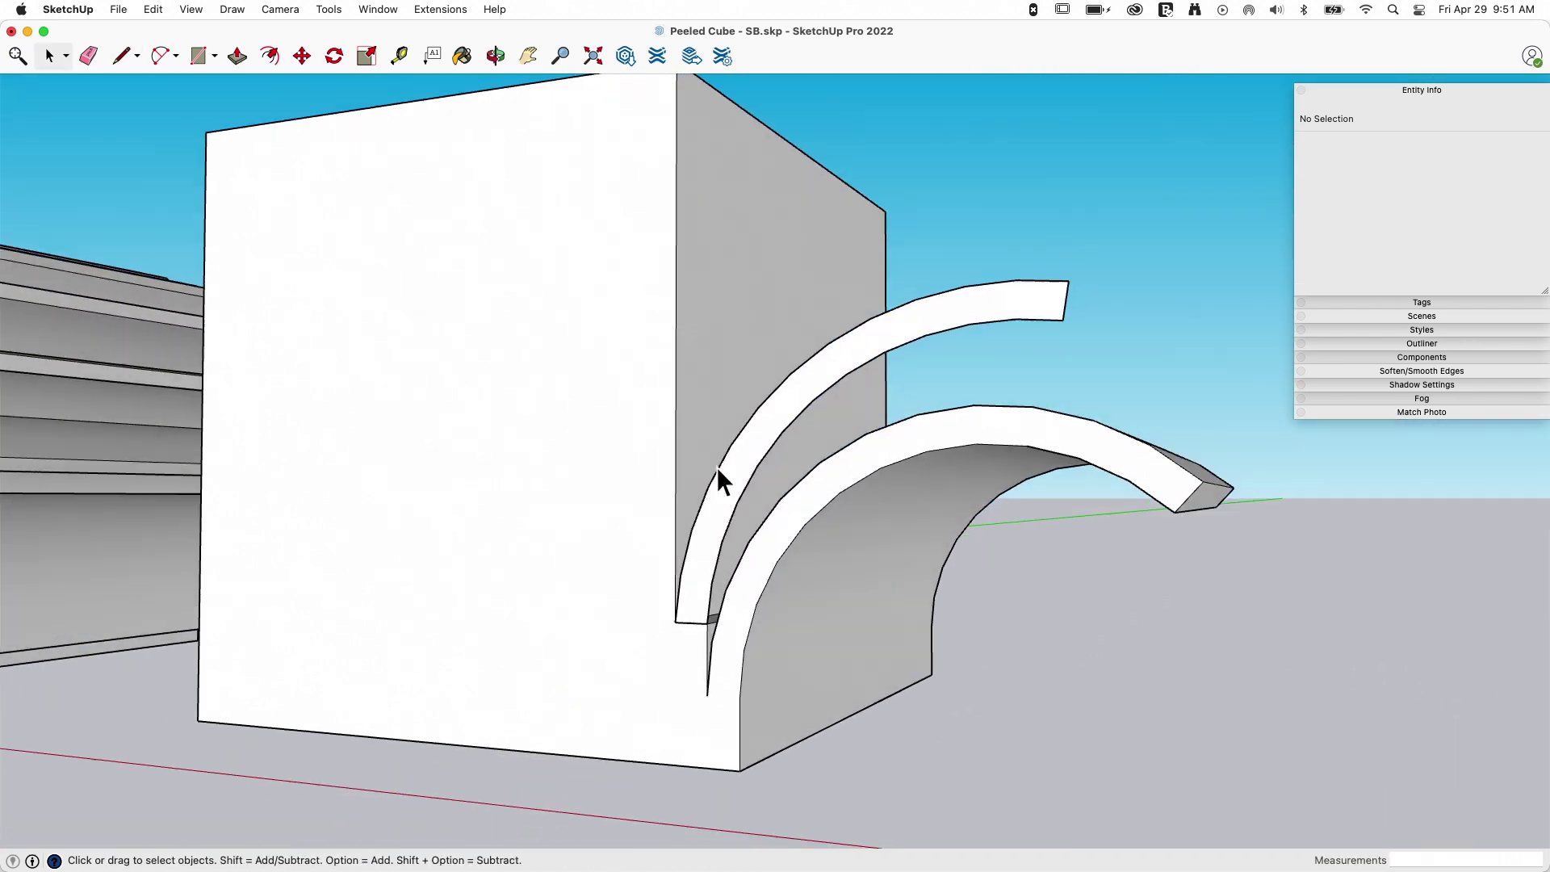
- Explode the cube group into loose geometry
{"action": "left_click", "coordinate": [641, 473]}
{"action": "right_click", "coordinate": [641, 473]}
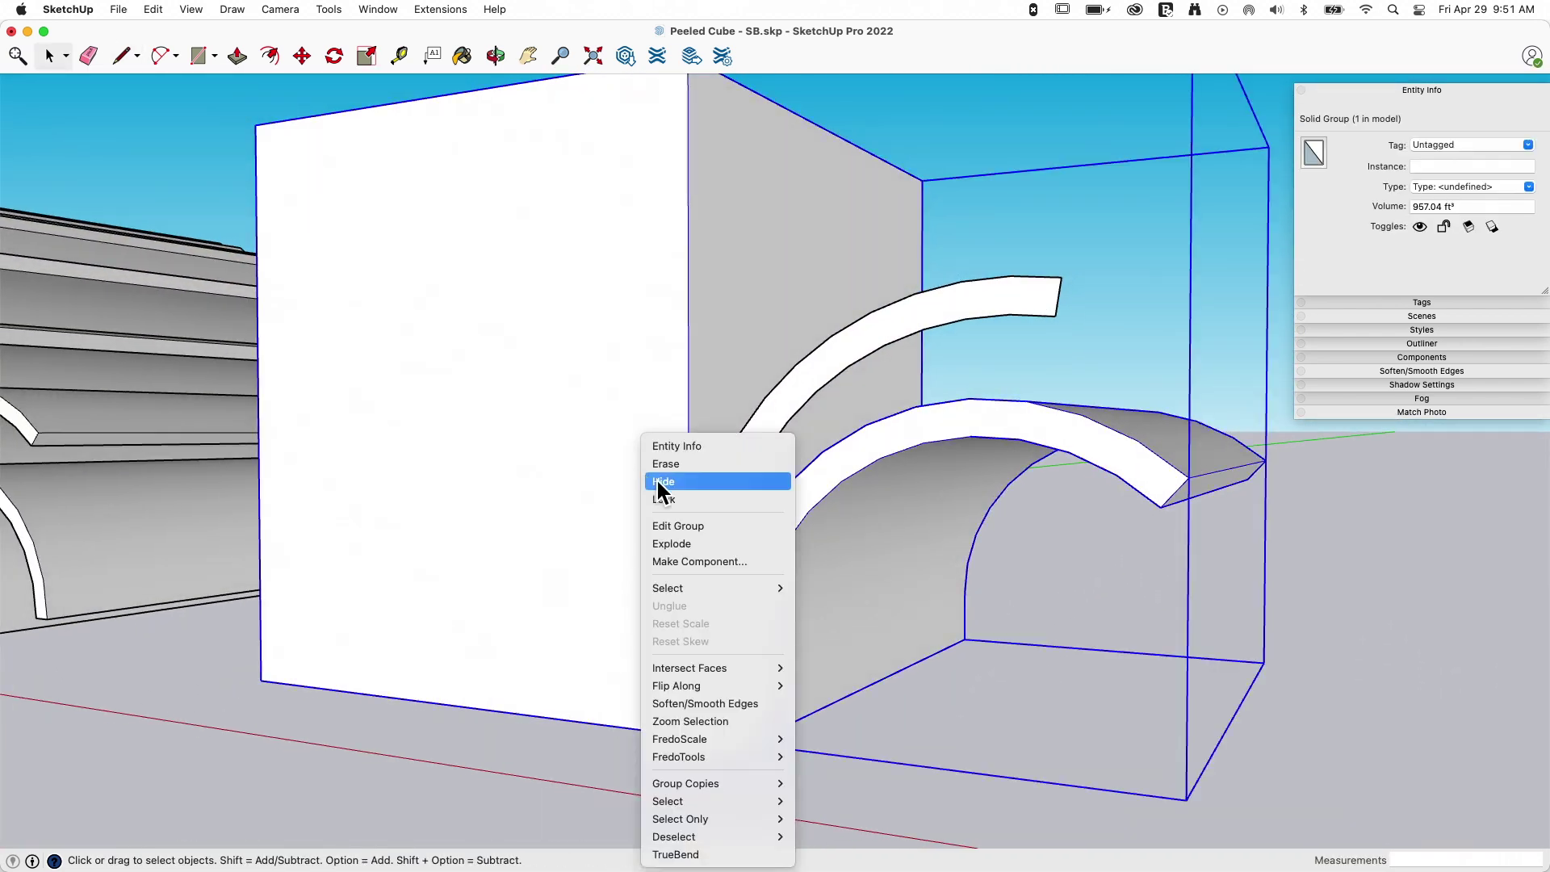
{"action": "left_click", "coordinate": [691, 542]}
- Push/Pull the curved strip face 10' deep
{"action": "key", "text": "p"}
{"action": "left_click", "coordinate": [714, 534]}
{"action": "middle_click_drag", "start_coordinate": [716, 532], "coordinate": [906, 675]}
{"action": "left_click", "coordinate": [992, 641]}
- Erase and soften the leftover seam edges along the new curved strip
{"action": "middle_click_drag", "start_coordinate": [985, 643], "coordinate": [481, 568]}
{"action": "key", "text": "e"}
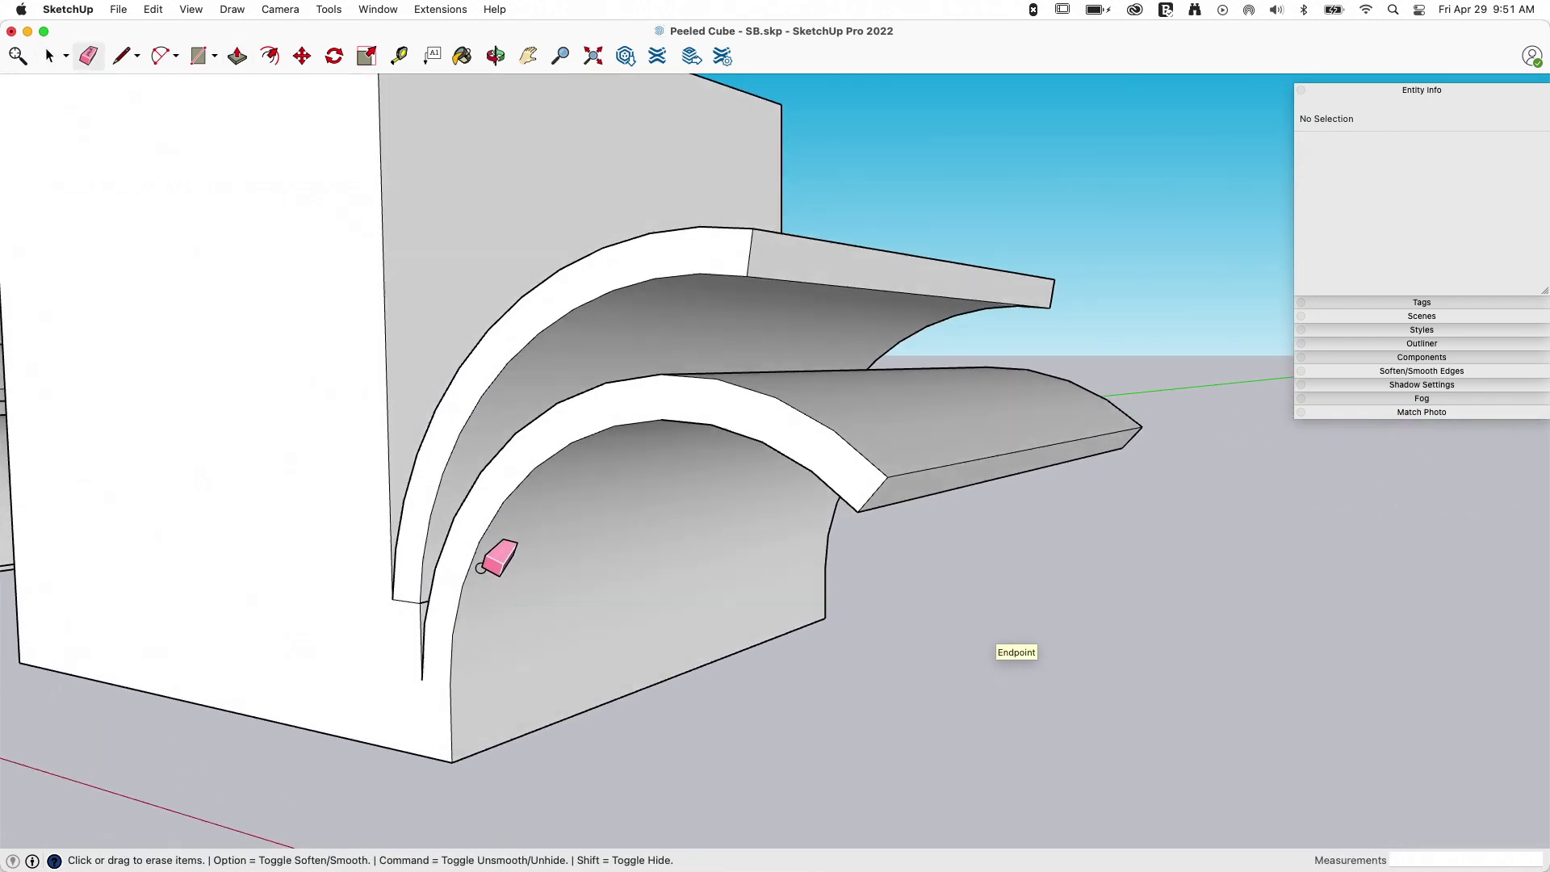
{"action": "left_click_drag", "start_coordinate": [422, 595], "coordinate": [422, 624]}
{"action": "scroll", "coordinate": [422, 624], "scroll_direction": "up", "scroll_amount": 5}
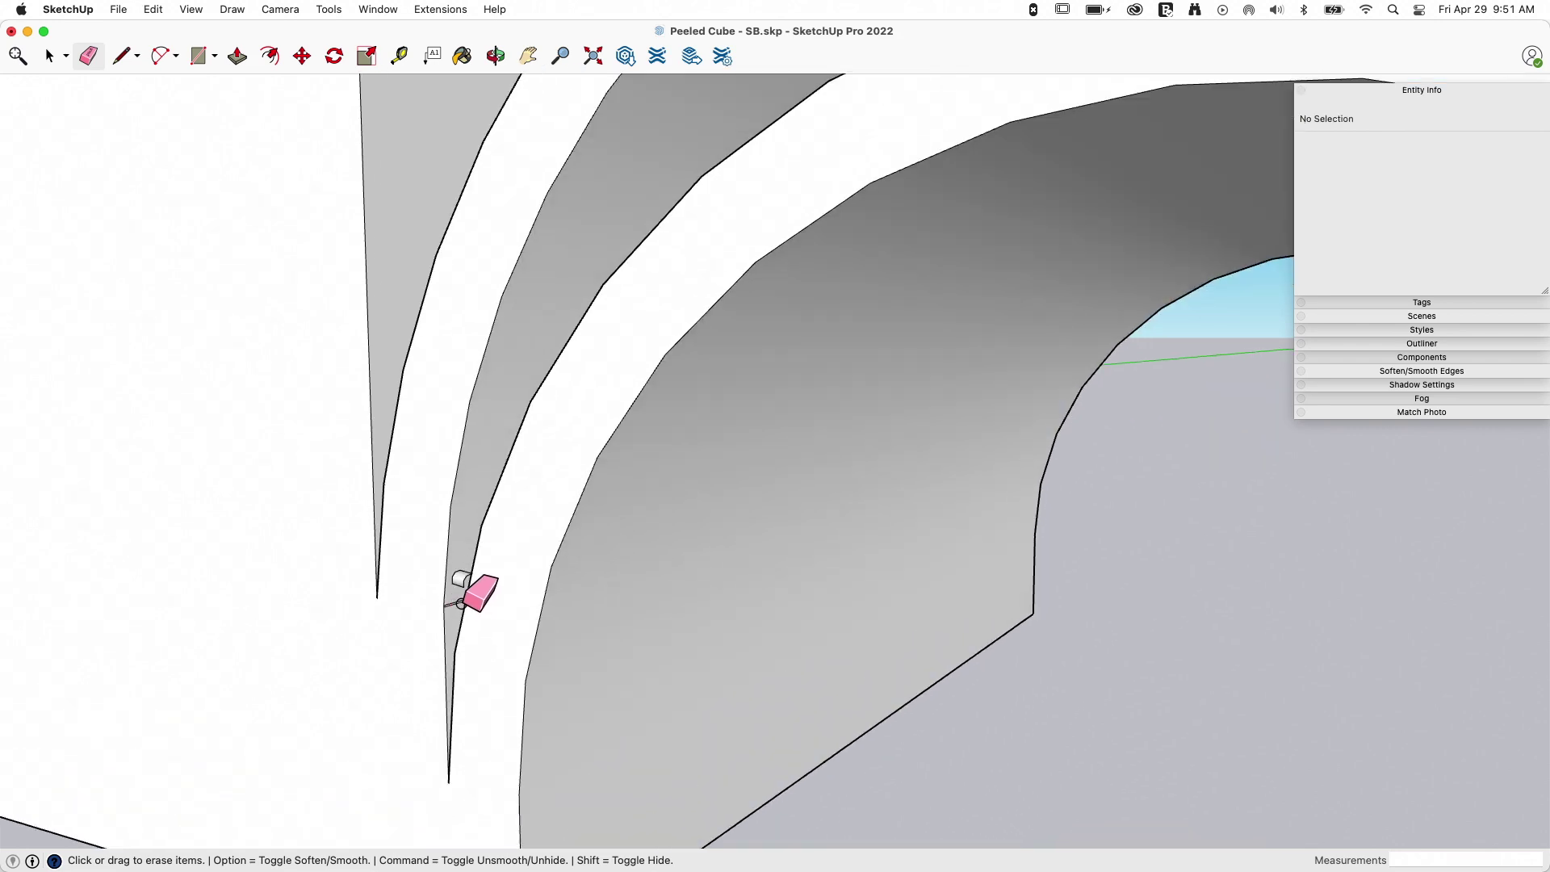
{"action": "key", "text": "space"}
{"action": "scroll", "coordinate": [561, 490], "scroll_direction": "down", "scroll_amount": 8}
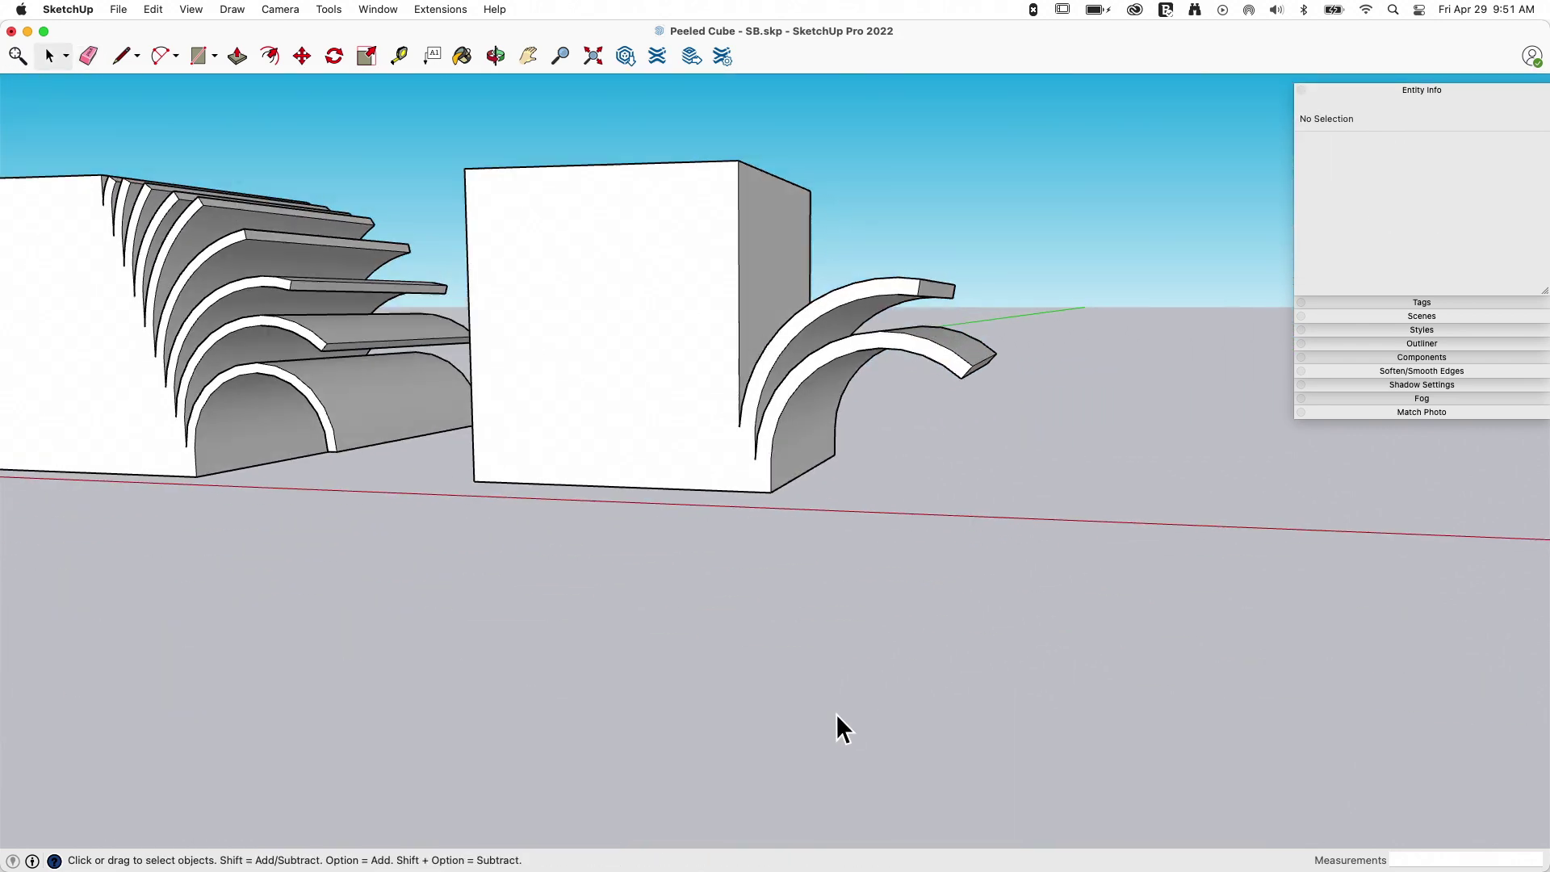
{"action": "middle_click_drag", "start_coordinate": [835, 713], "coordinate": [806, 511]}
{"action": "scroll", "coordinate": [805, 511], "scroll_direction": "down", "scroll_amount": 5}
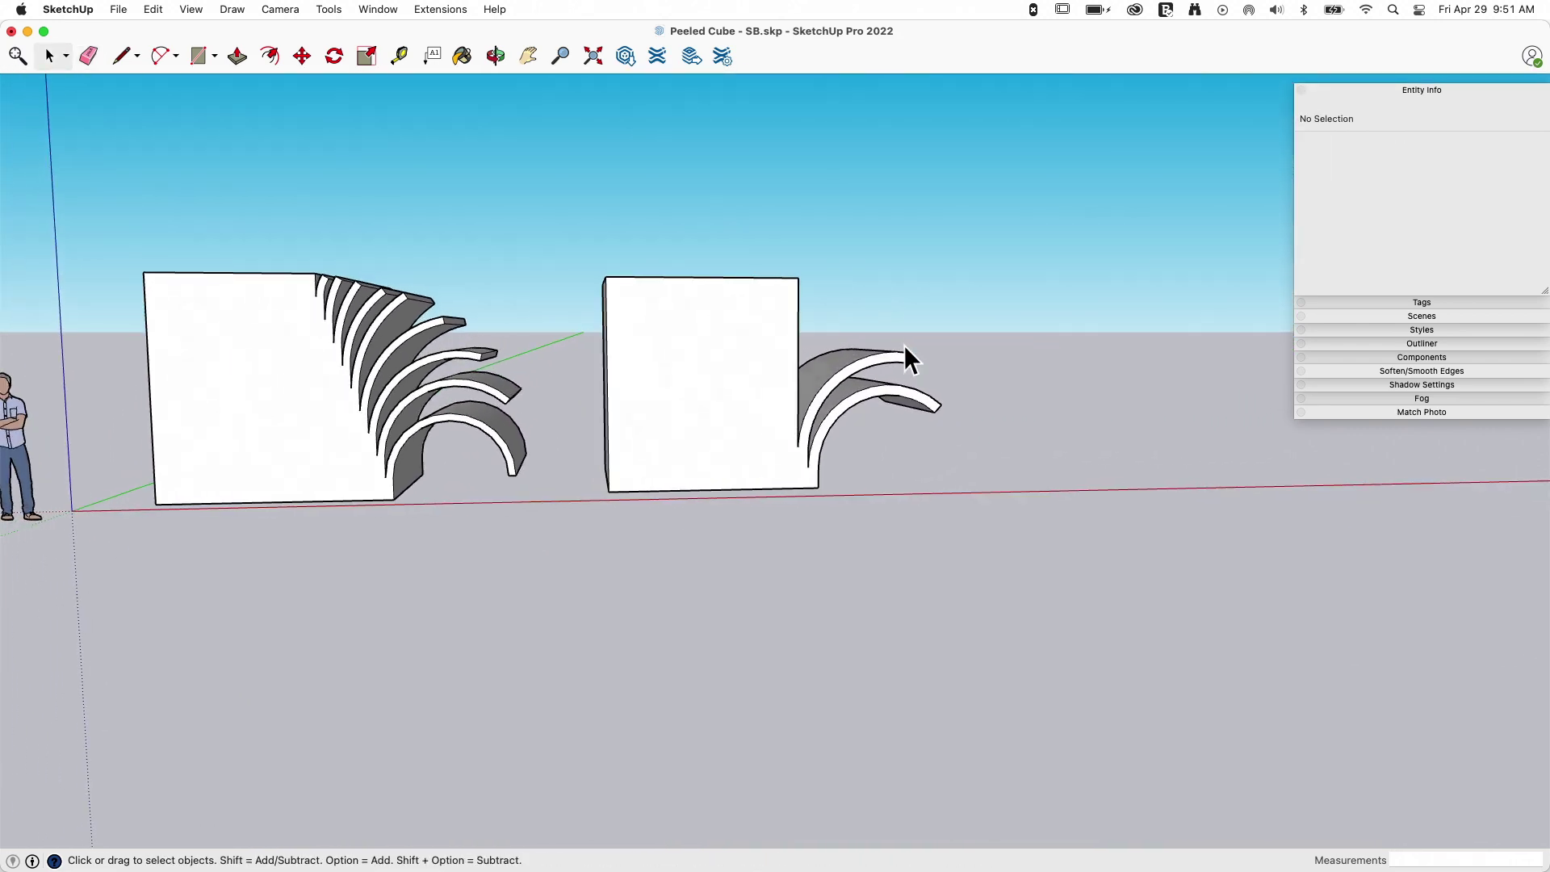
{"action": "middle_click_drag", "start_coordinate": [812, 367], "coordinate": [1363, 626]}
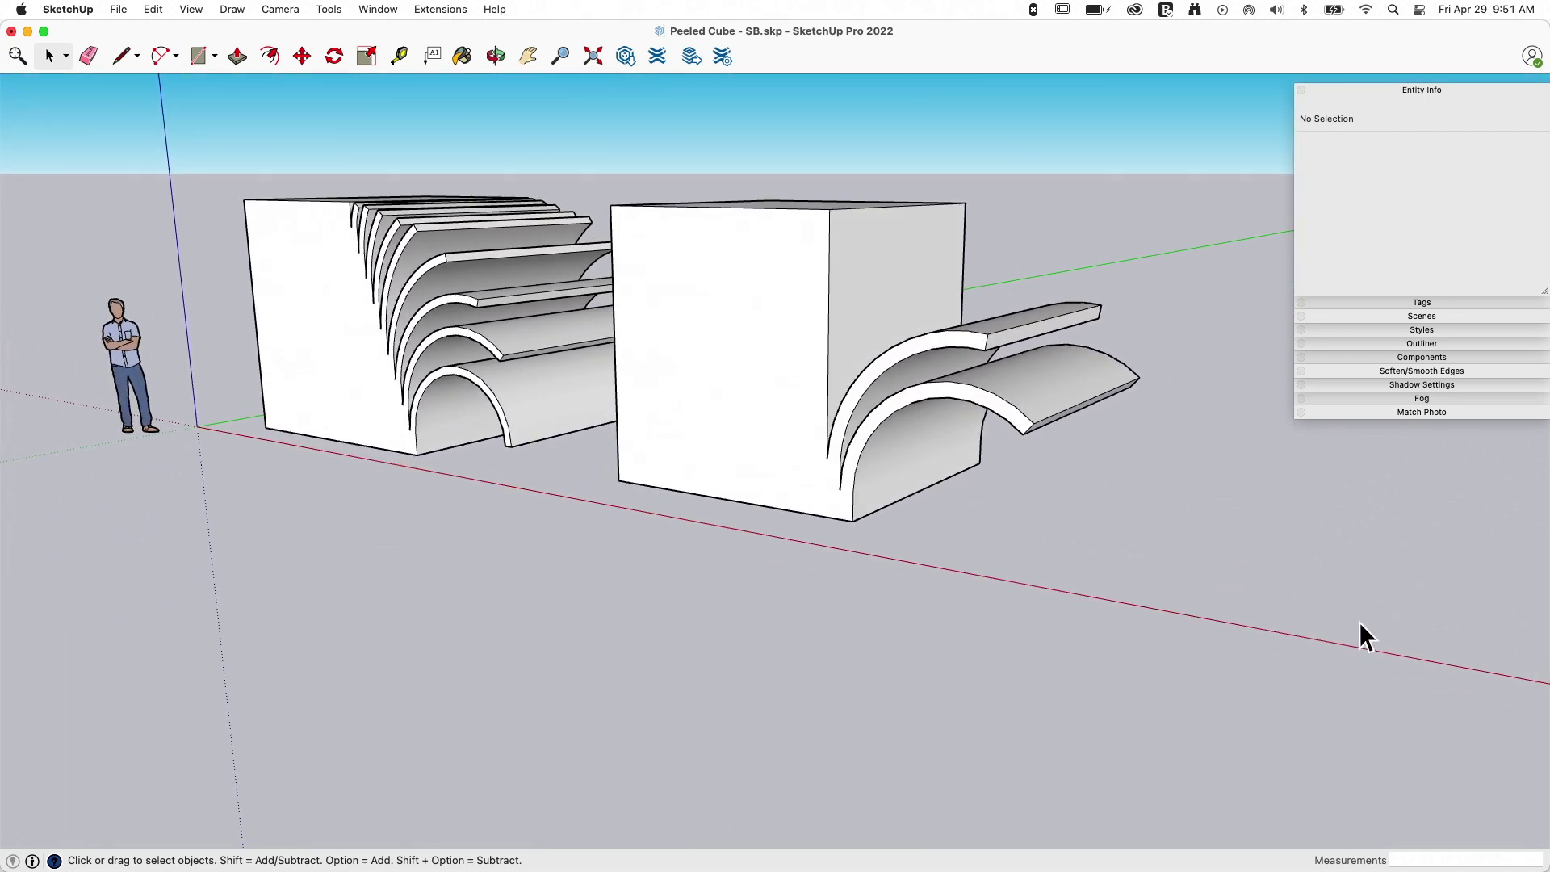